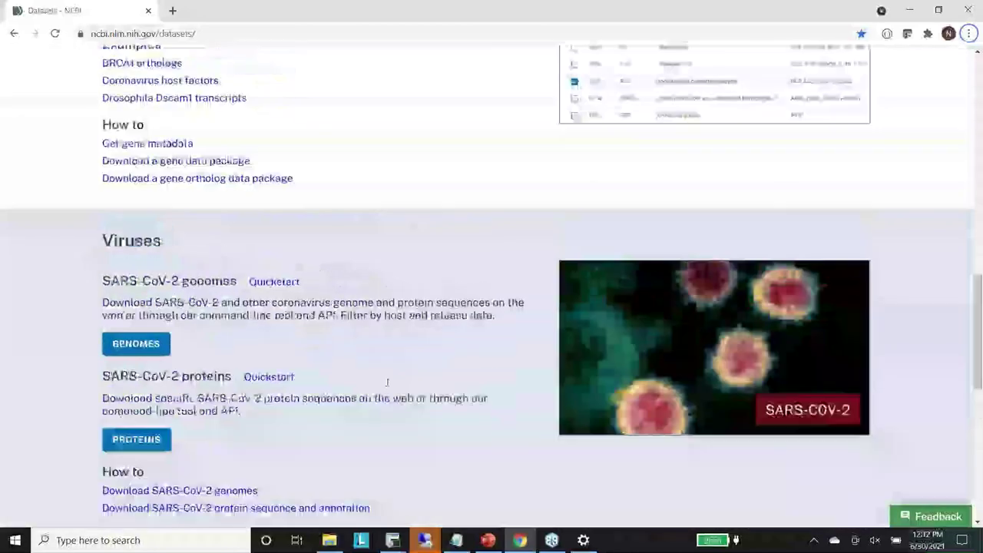
Step: Search NCBI for "human" and browse the available genomes for Homo sapiens
scroll(394, 382, up, 4)
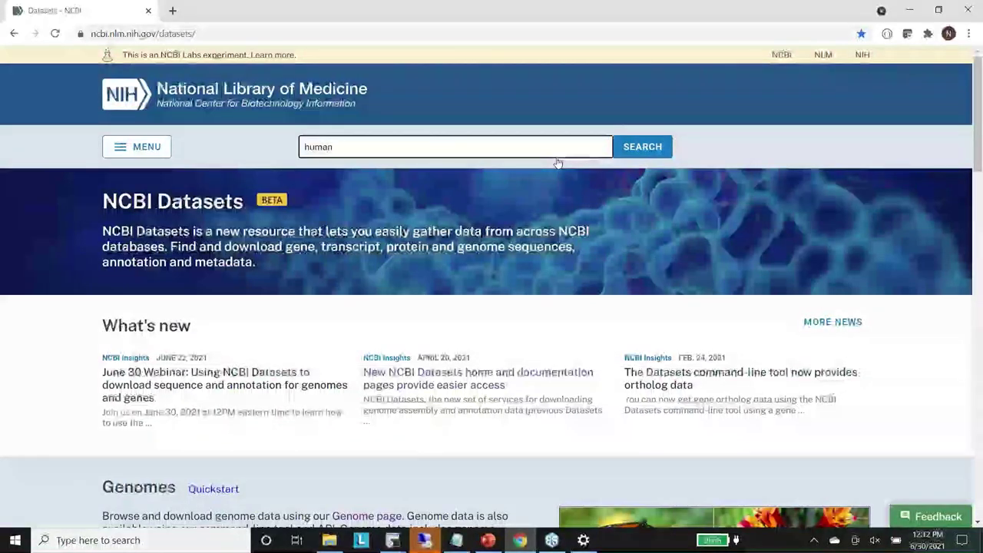
key(Return)
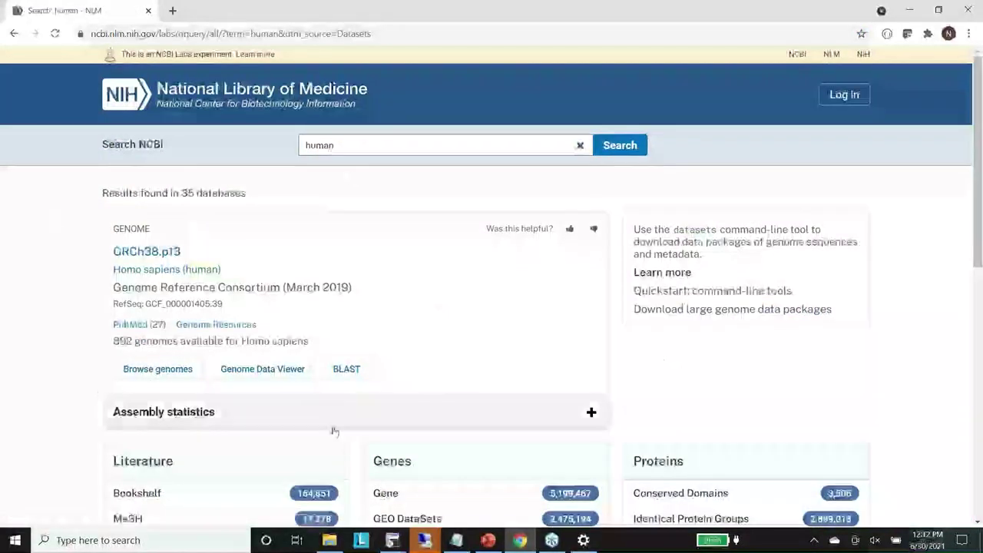
scroll(778, 398, down, 1)
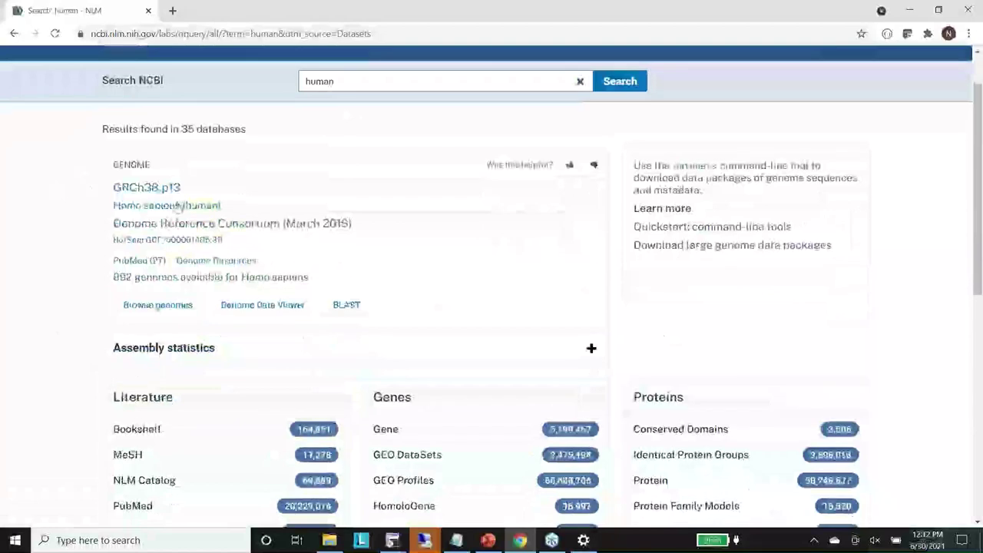
click(158, 305)
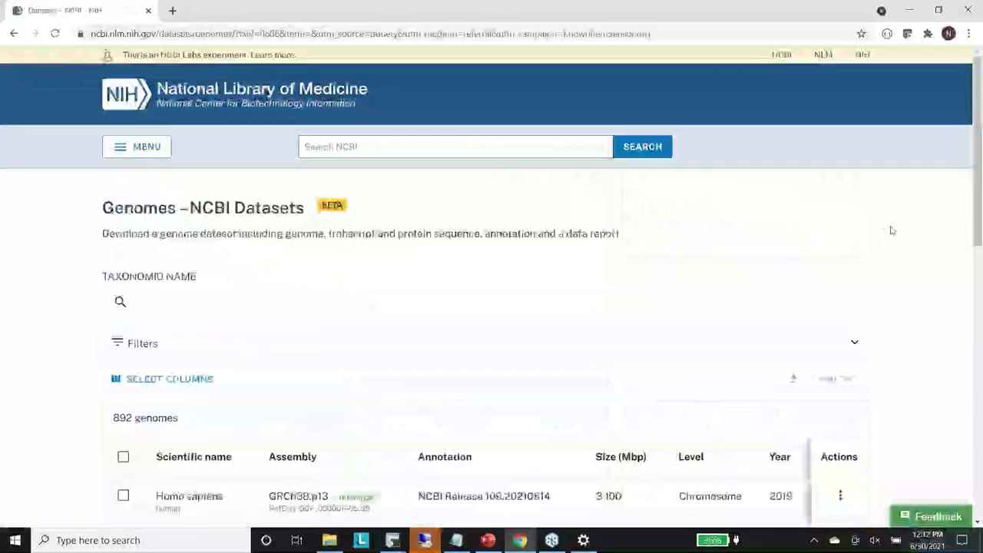
Step: Select the GRCh38.p13 reference assembly, review its download options and file name field, and cancel the download
scroll(892, 230, down, 2)
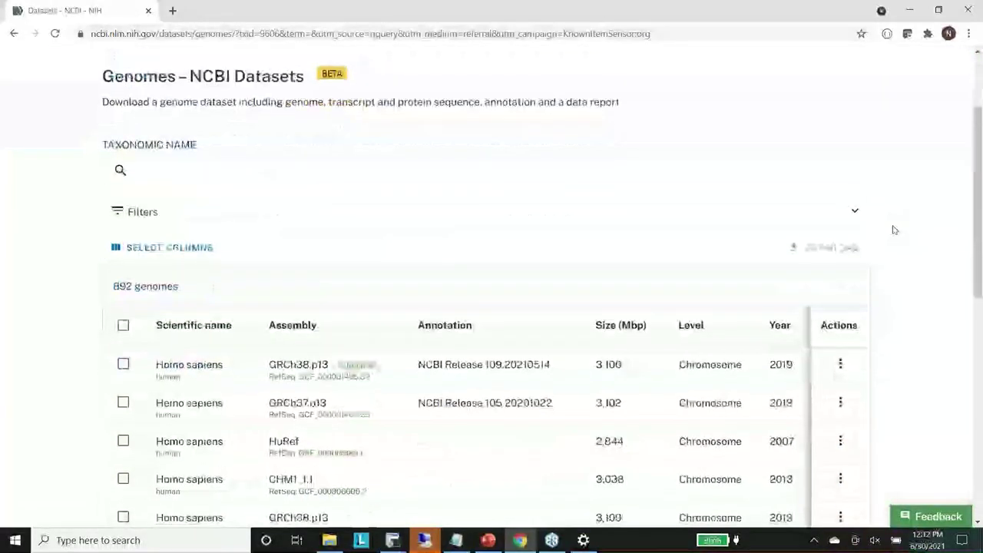
scroll(893, 230, down, 1)
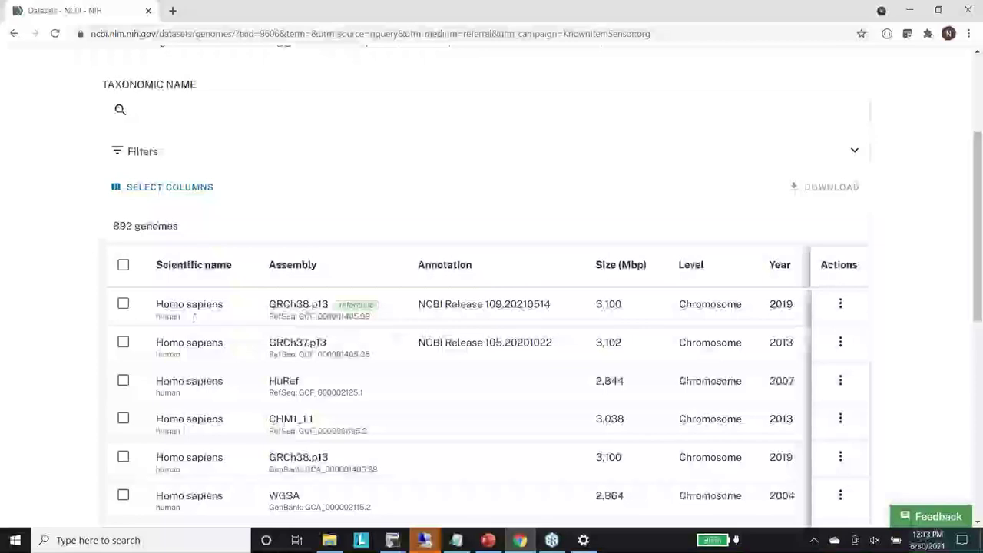
click(123, 304)
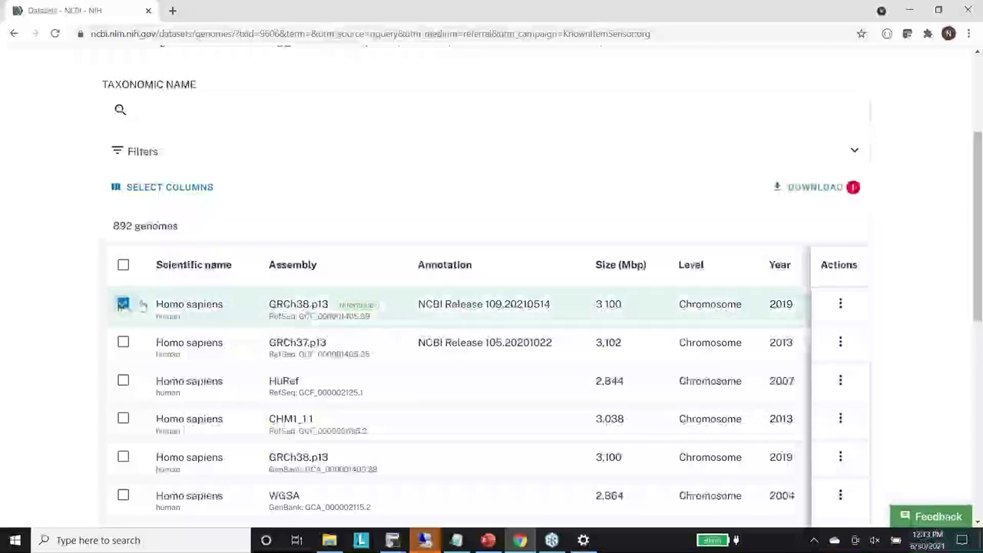
click(814, 187)
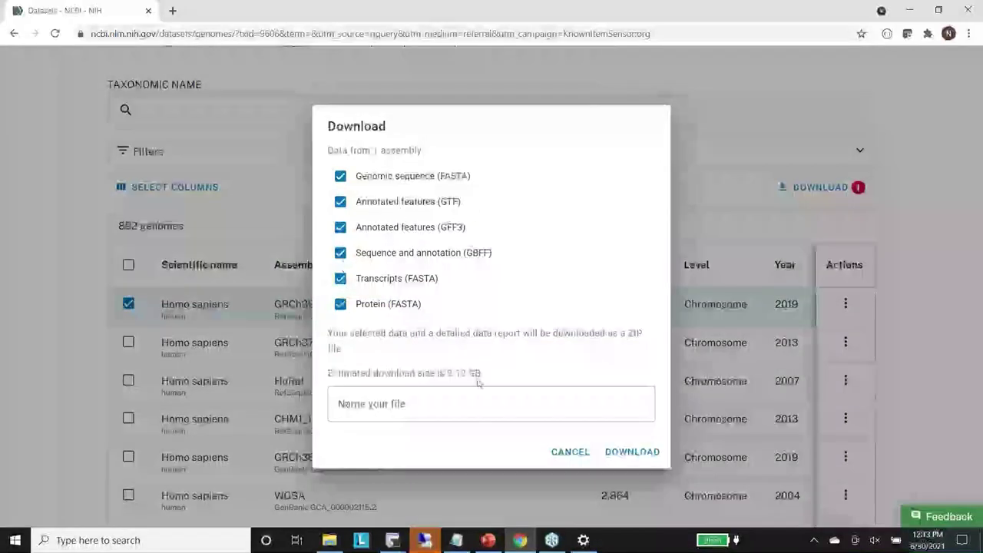
click(368, 406)
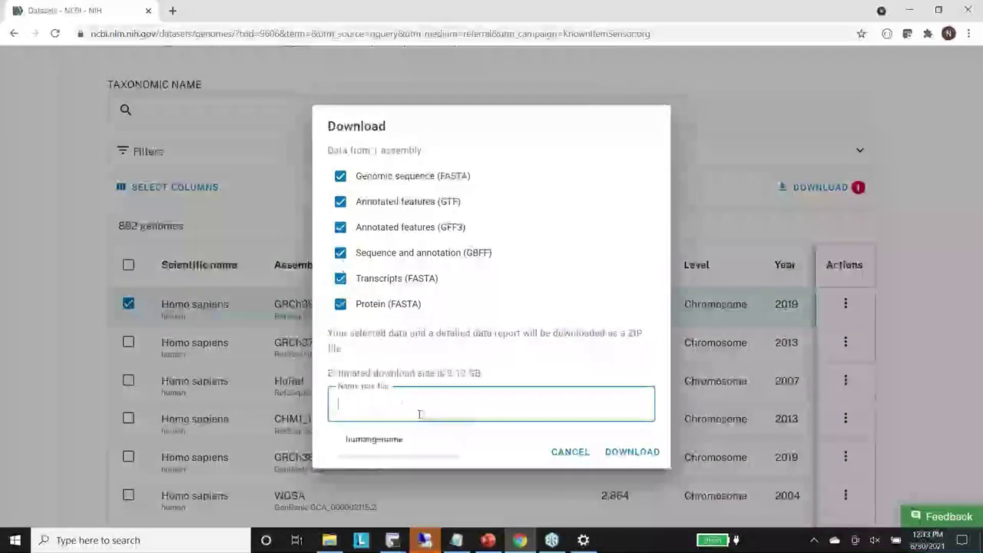
click(577, 454)
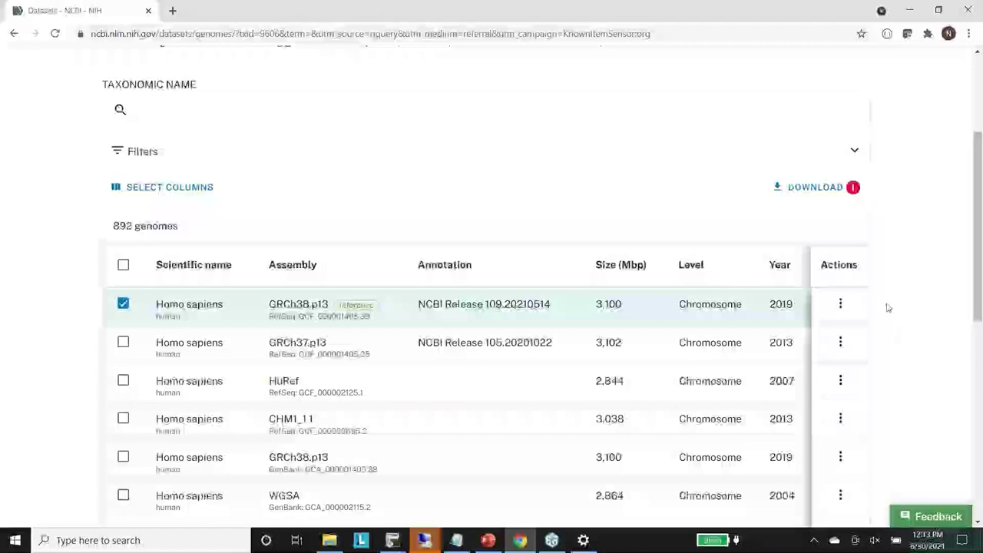
Step: Try the reference genomes and annotated status filters one at a time on the genome list, clearing each
click(293, 154)
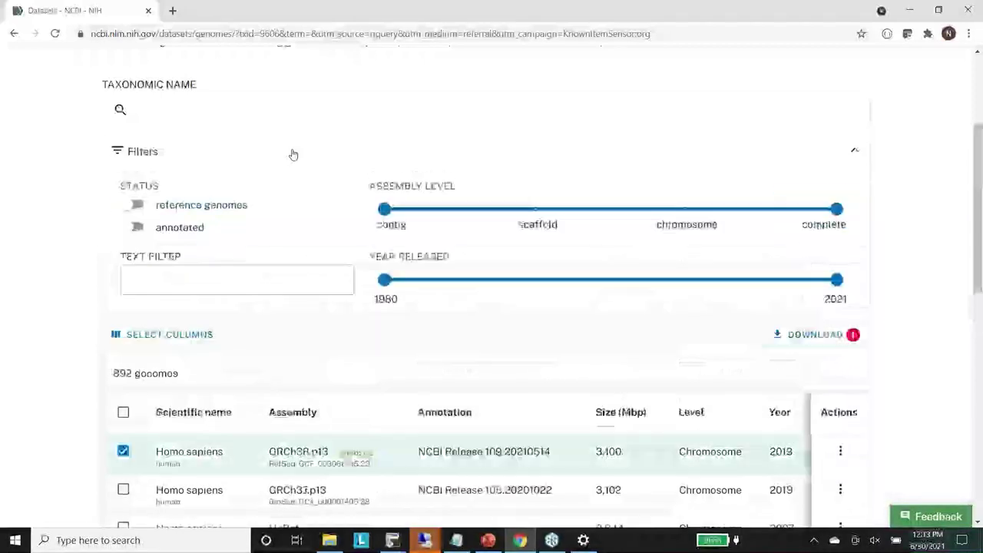
click(138, 206)
scroll(824, 372, down, 1)
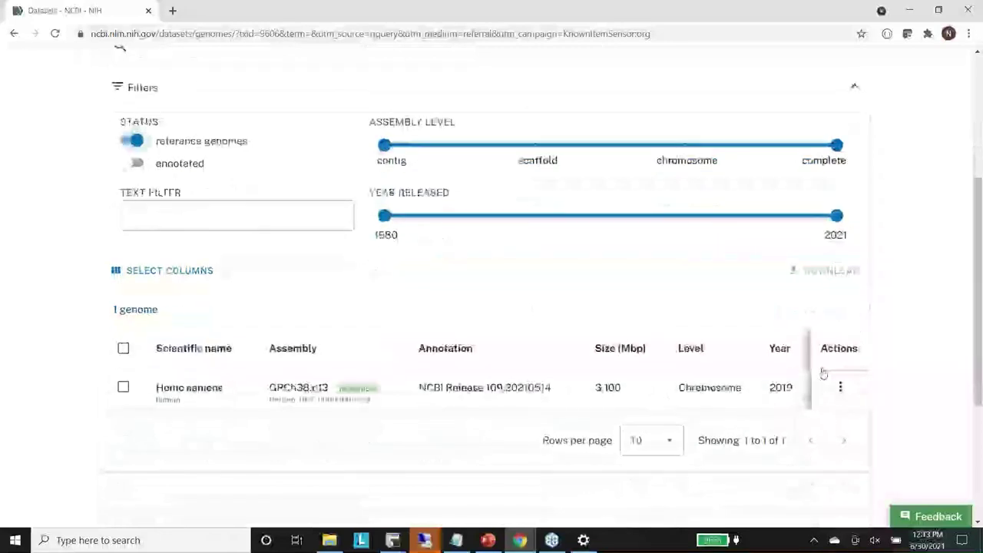
click(126, 145)
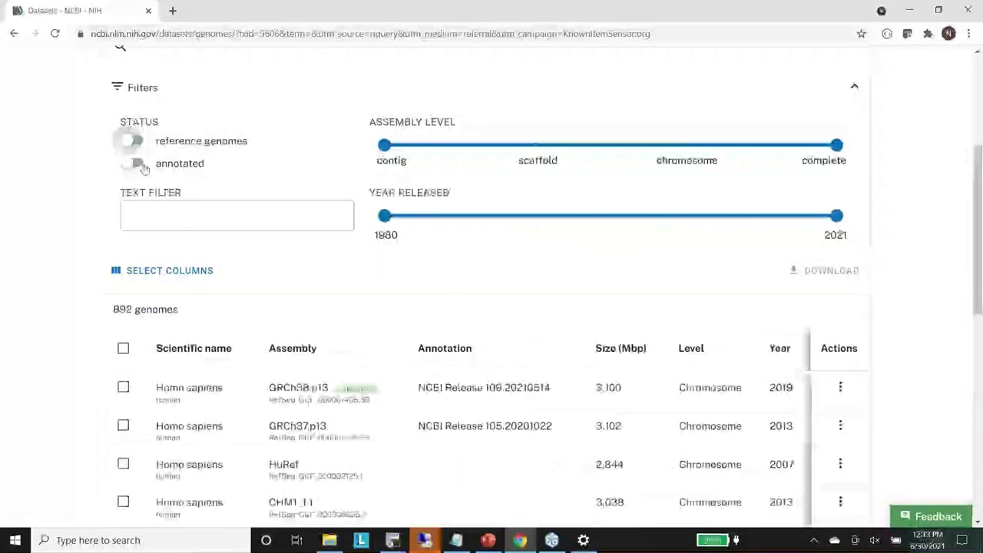
click(138, 164)
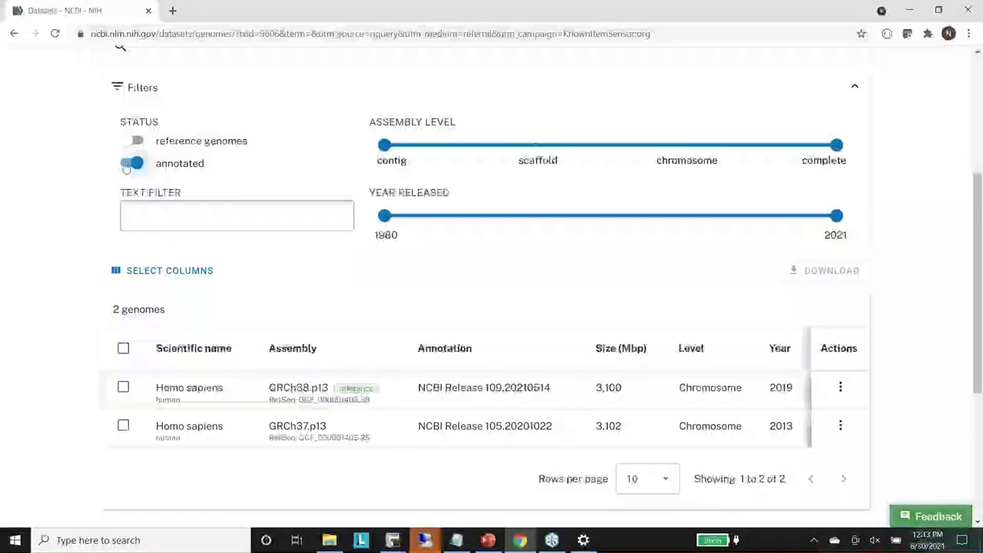
click(129, 166)
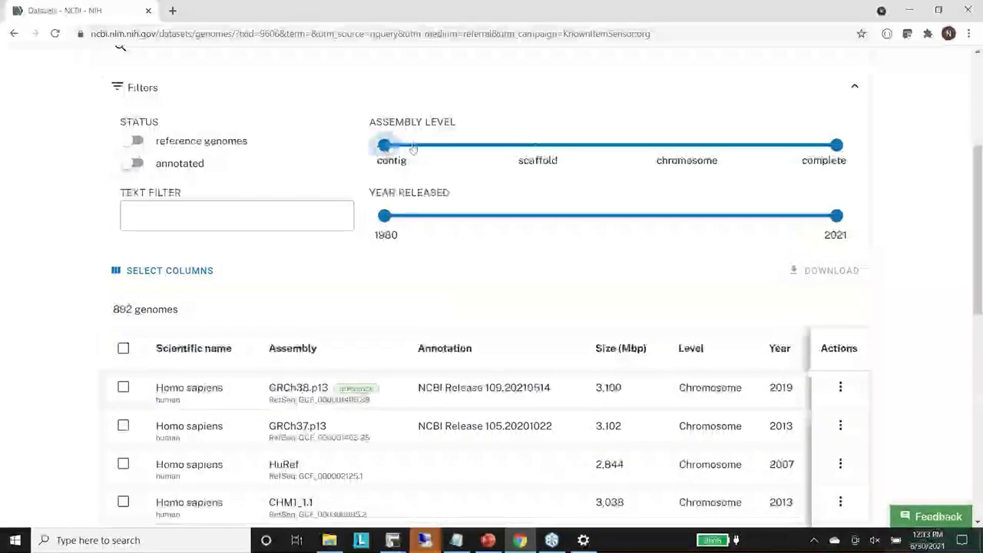
Step: Try limiting the assembly level to chromosome through complete, and restore the full range starting at contig
drag(409, 148, 663, 152)
scroll(674, 270, down, 1)
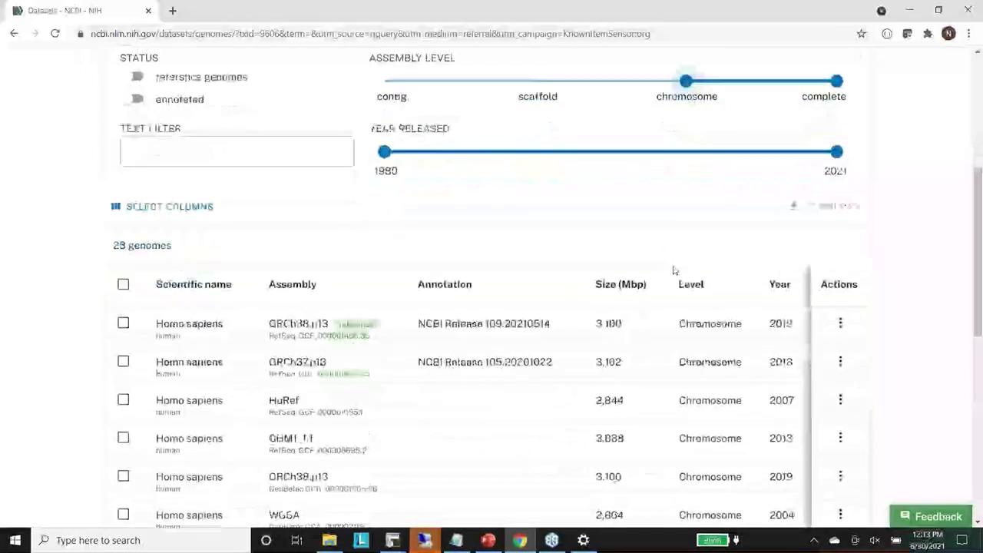
scroll(674, 269, down, 2)
scroll(676, 268, up, 5)
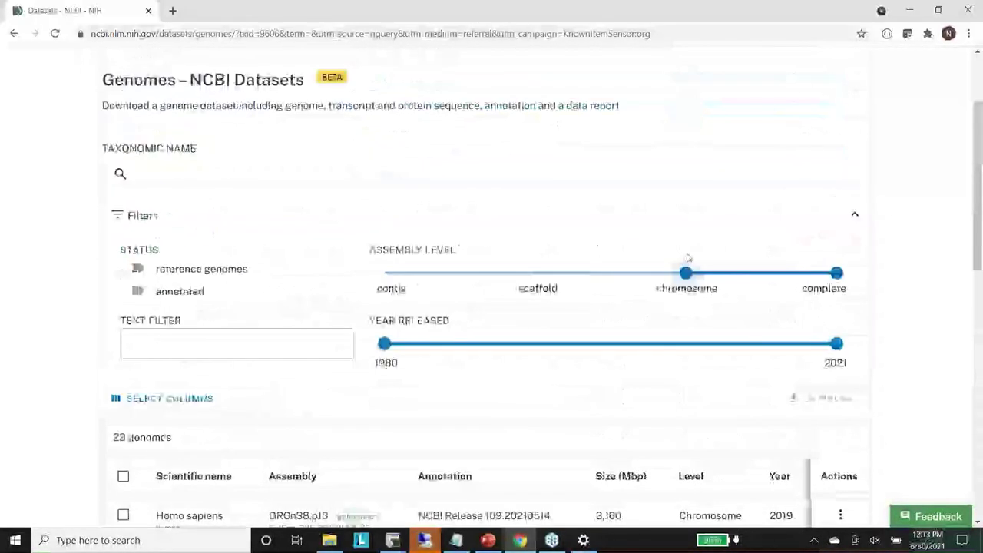
drag(686, 272, 448, 285)
scroll(596, 252, down, 2)
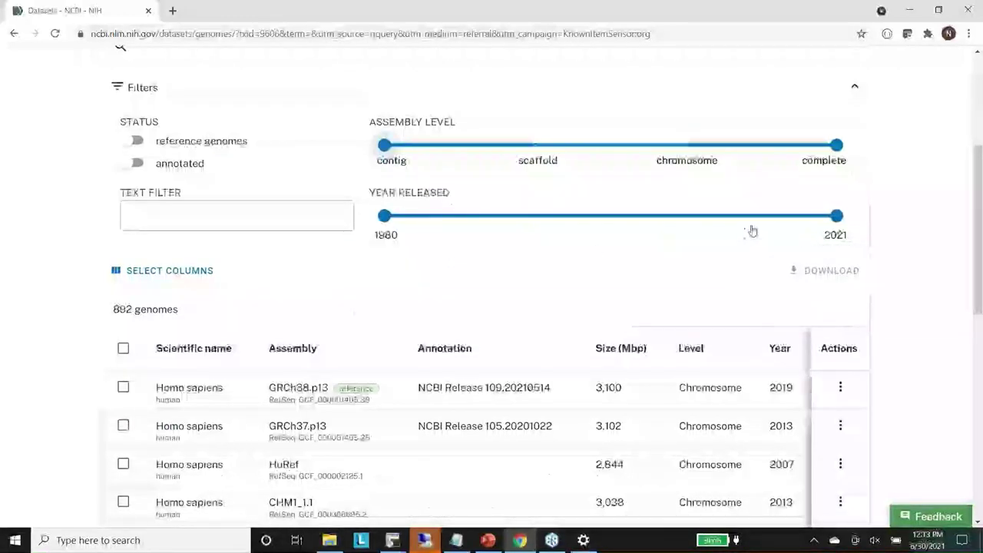
Step: Try filtering the genome list by the text "T2"
click(166, 214)
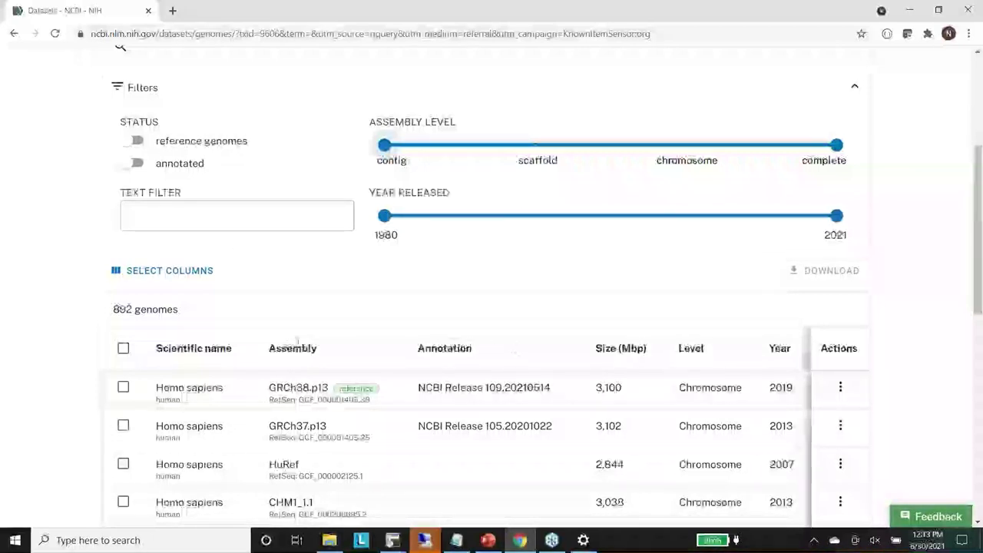
click(288, 215)
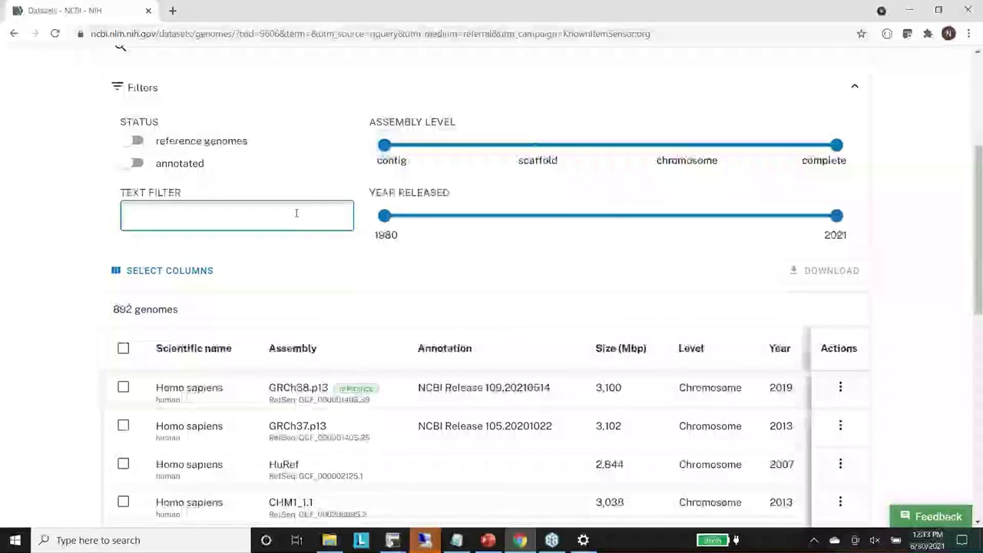
text(T2)
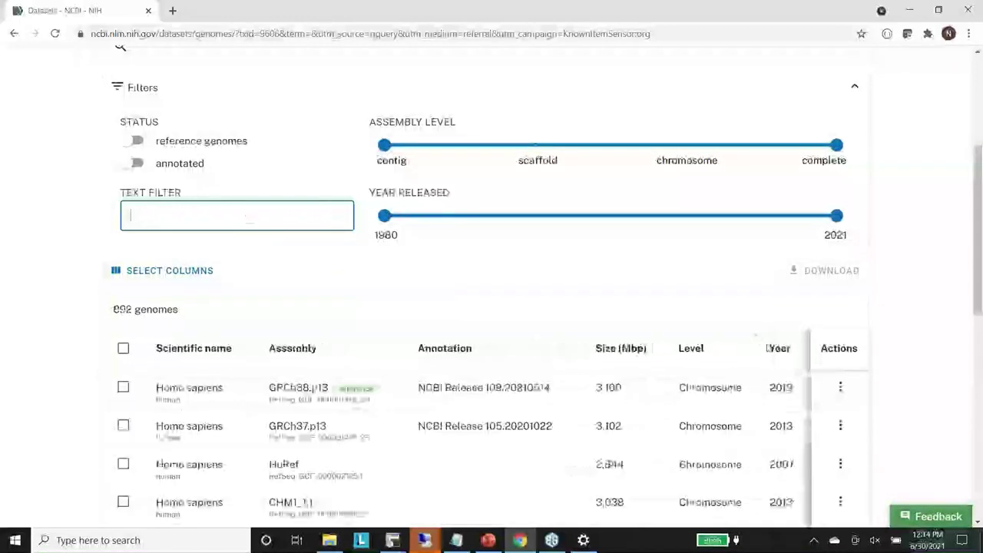
Step: Open the BLAST page for the GRCh38.p13 reference assembly in a new browser tab and switch to it
scroll(836, 342, down, 1)
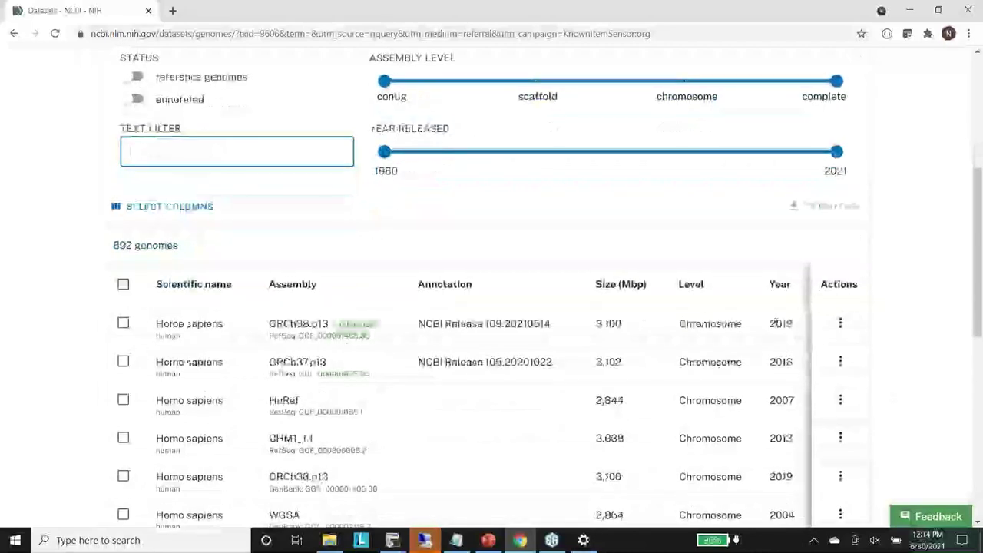
click(841, 326)
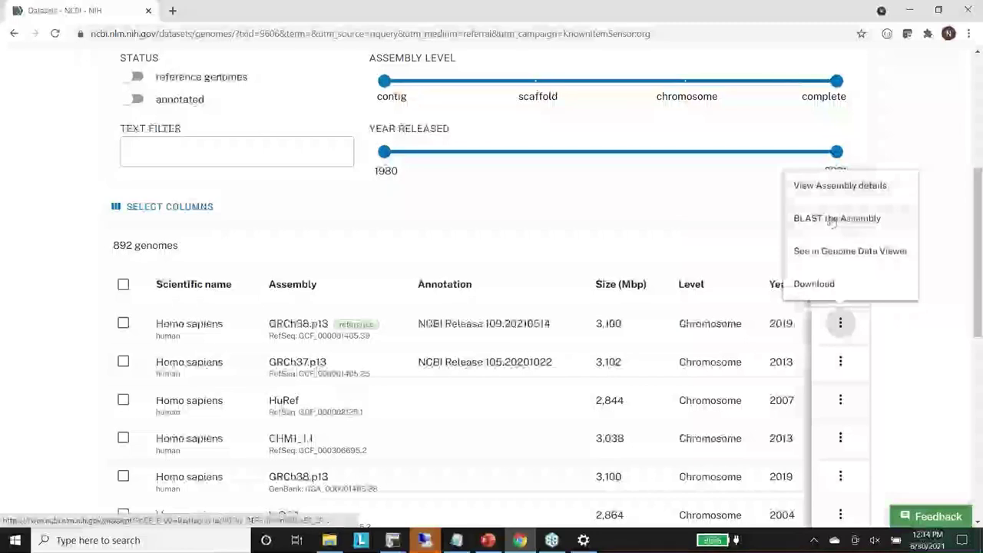
right_click(837, 220)
click(845, 225)
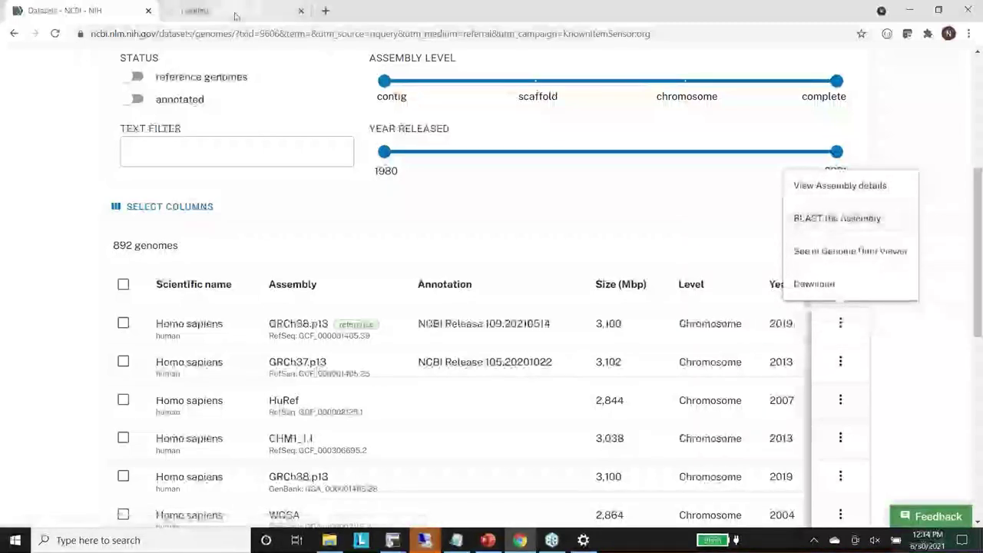
click(236, 13)
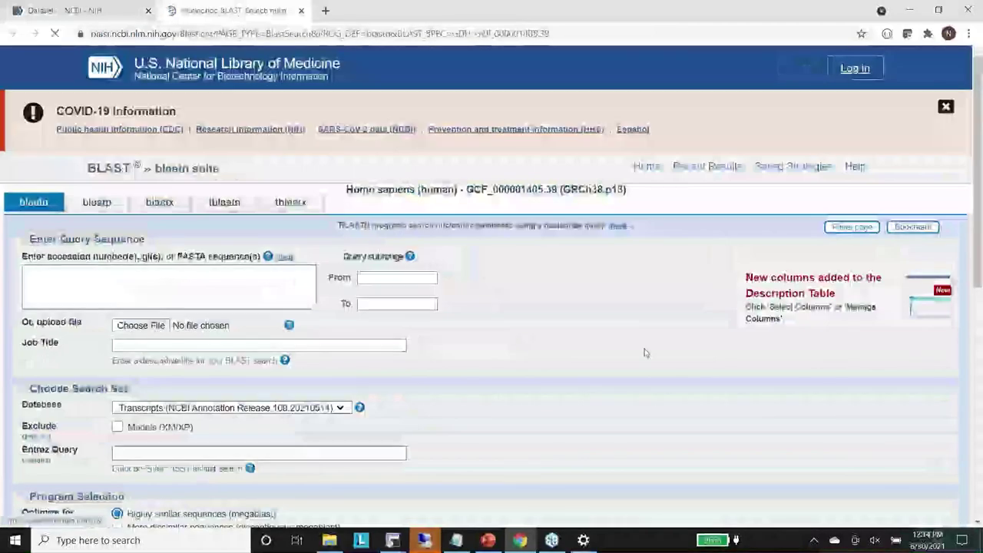
Step: Examine the database choices for the nucleotide BLAST search and switch to the blastp search form
scroll(643, 354, down, 2)
click(261, 280)
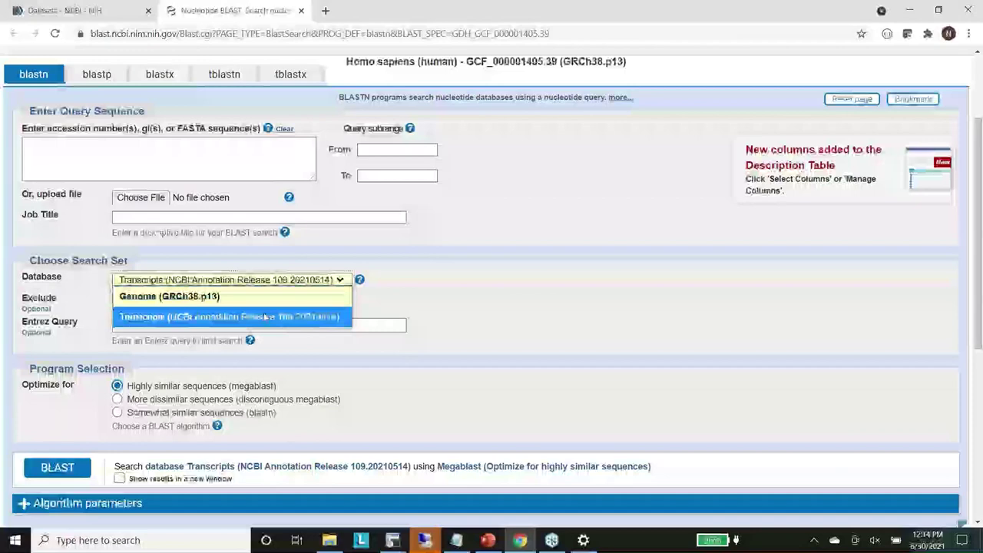
click(98, 76)
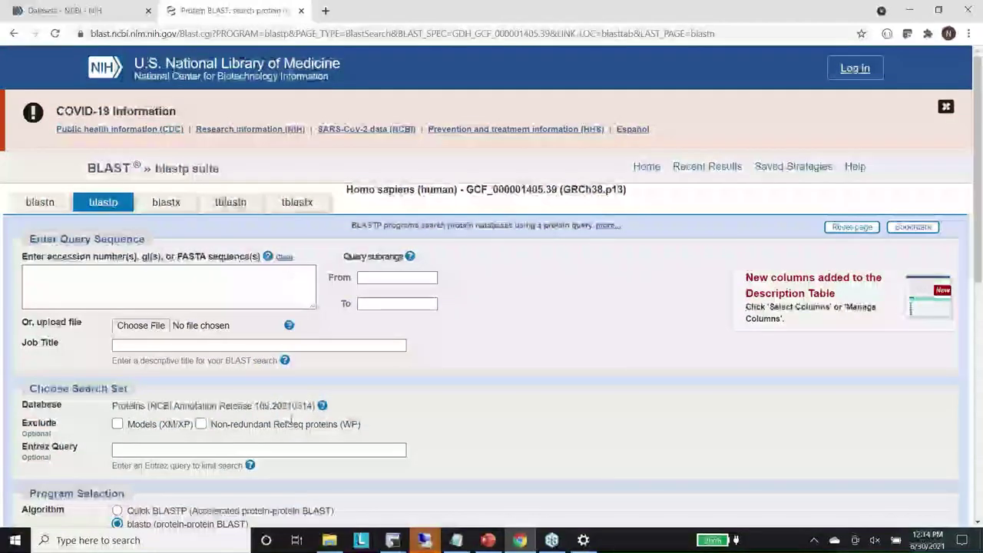
Step: Return to the genome list and open the GRCh38.p13 reference assembly in Genome Data Viewer in a new tab
click(96, 15)
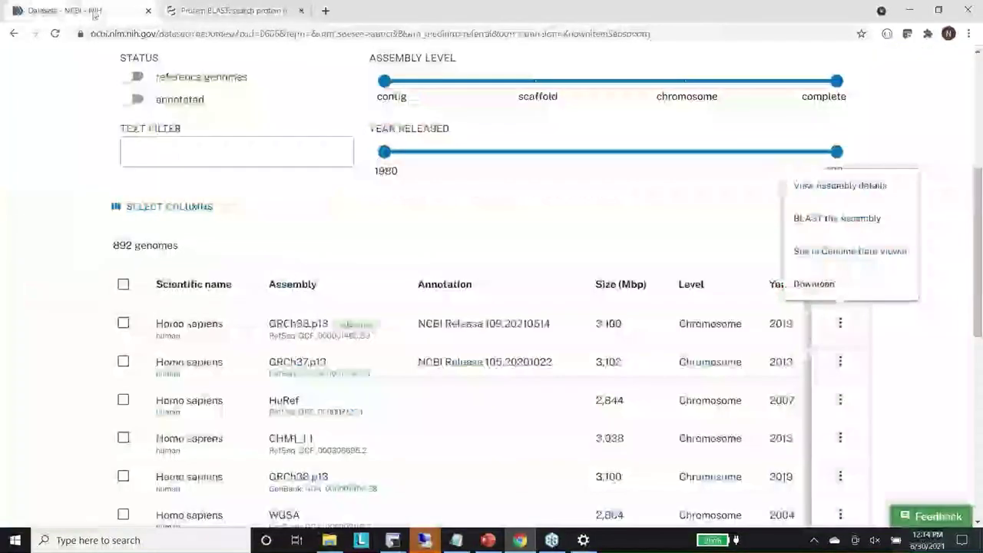
right_click(836, 254)
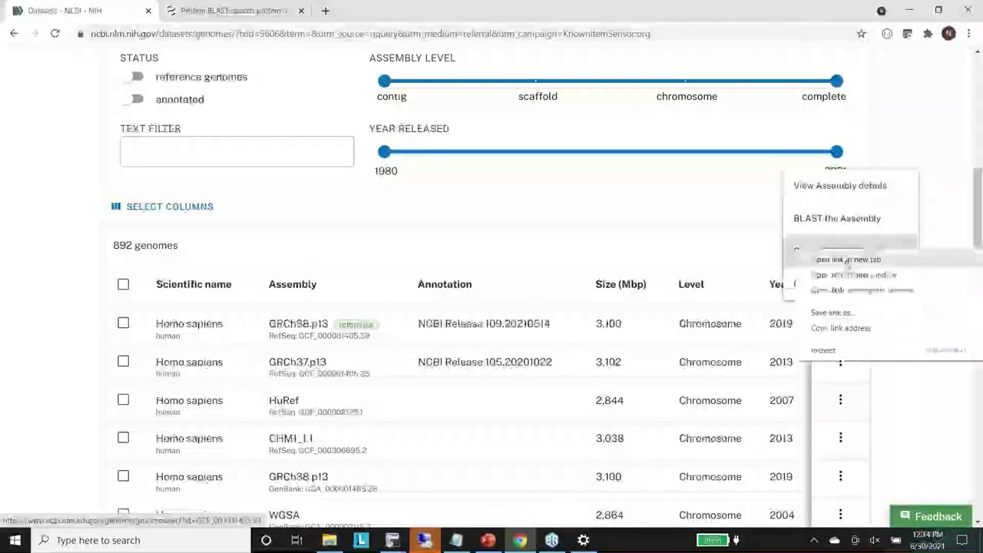
click(848, 263)
click(387, 19)
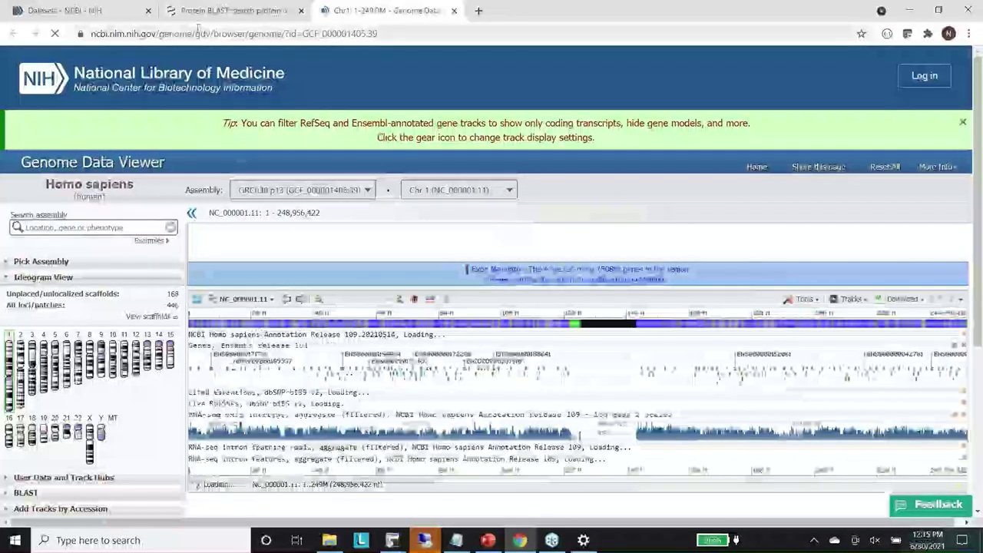
Step: Go back to the genome list, view the download options for the single GRCh38.p13 reference assembly, and cancel
click(65, 10)
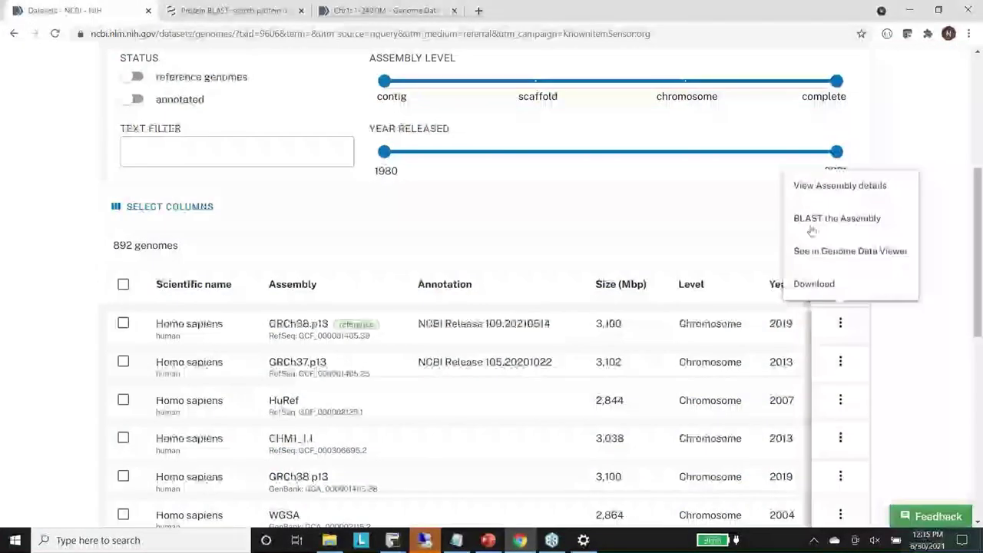
click(814, 284)
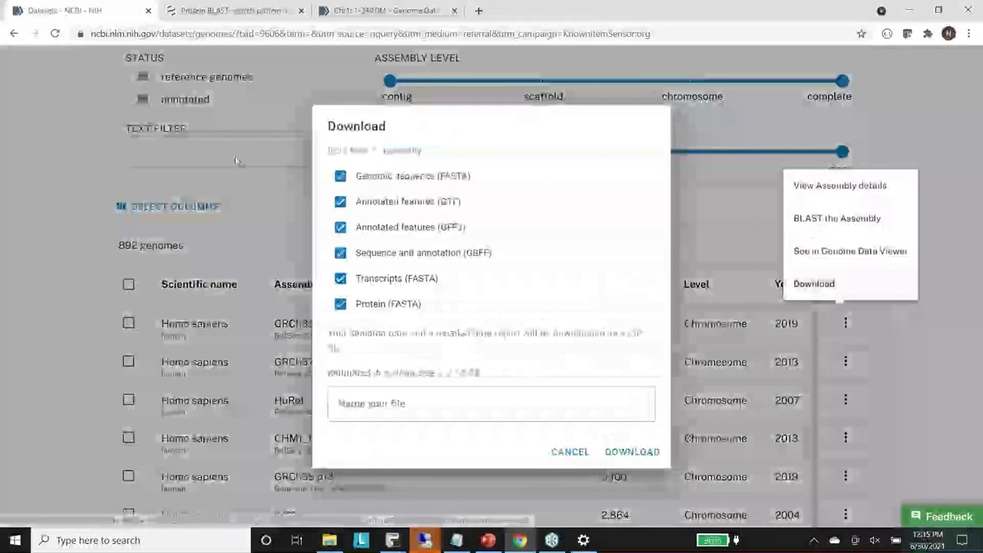
click(569, 451)
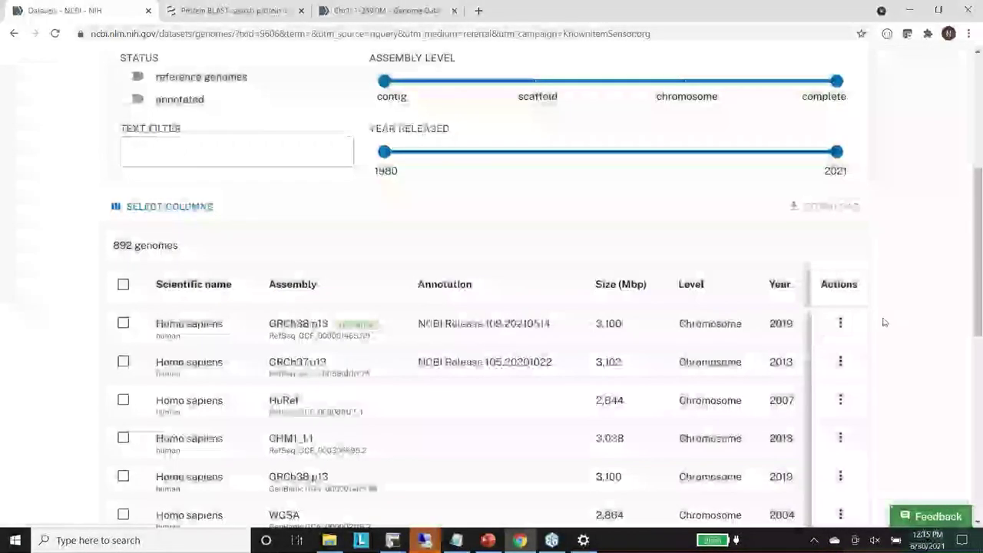
Step: Select the GRCh38.p13 reference, GRCh37.p13 and HuRef assemblies and open the download options for the selection
click(124, 325)
click(124, 361)
click(124, 401)
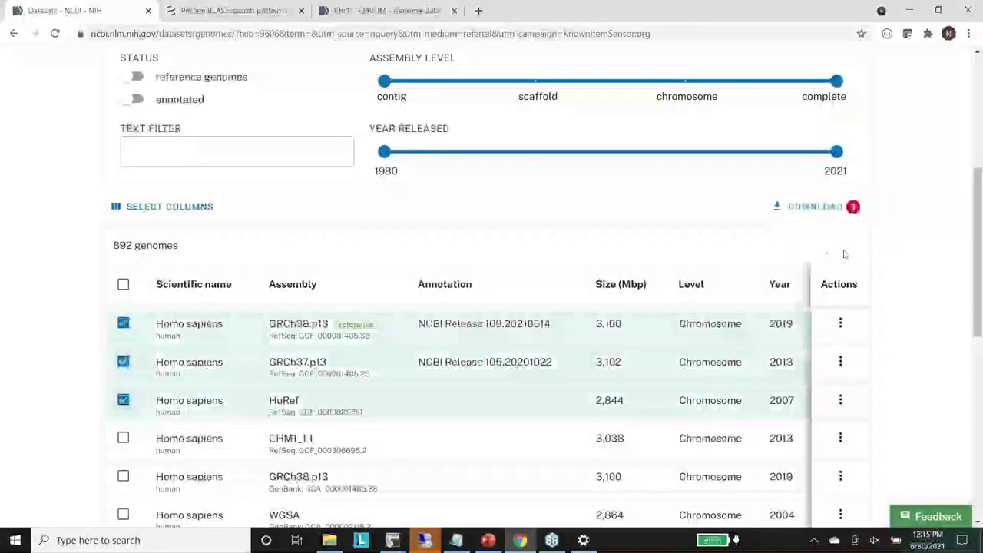
click(809, 208)
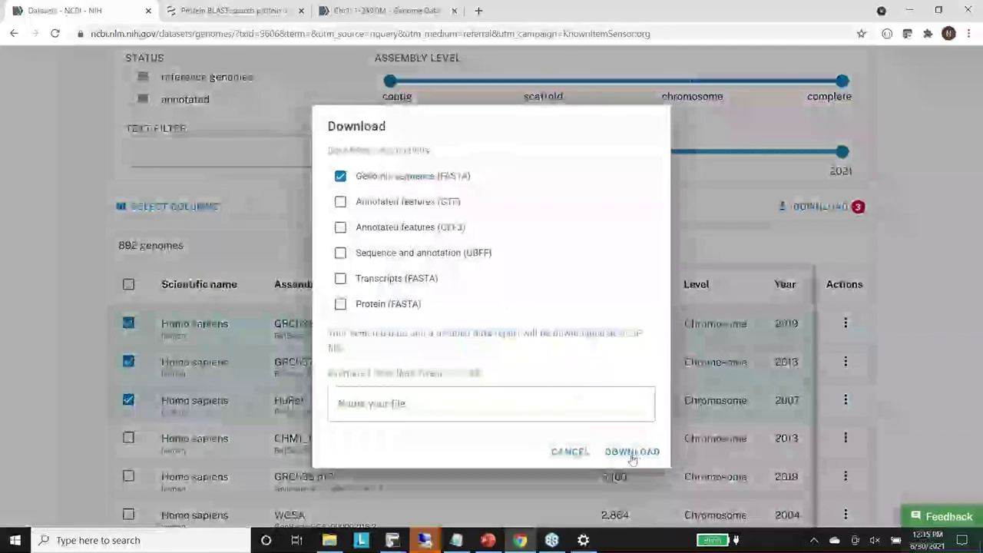
Step: Cancel the download and add the Infraspecies, BUSCO, Contig N50 (kb), BioSample and BioProject columns to the genome table
click(570, 452)
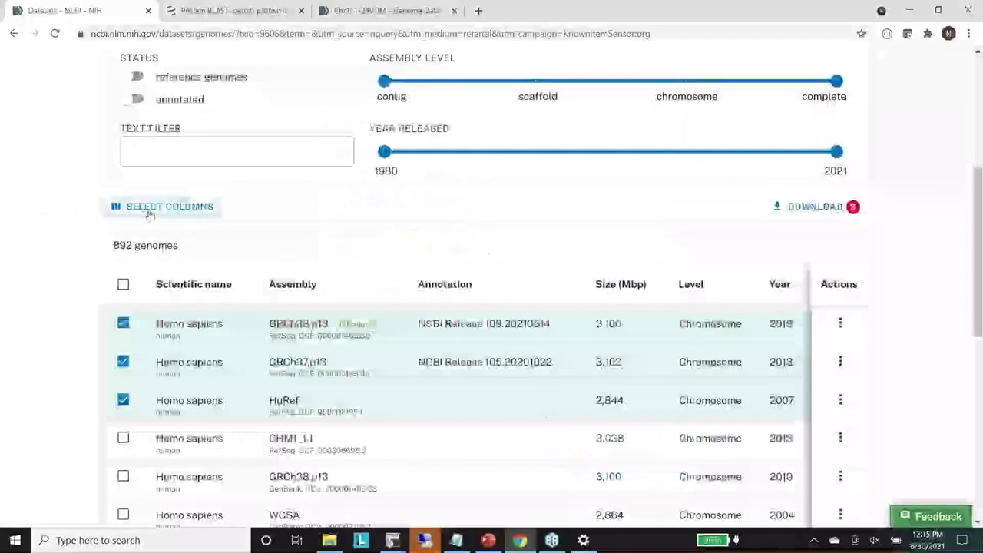
click(116, 206)
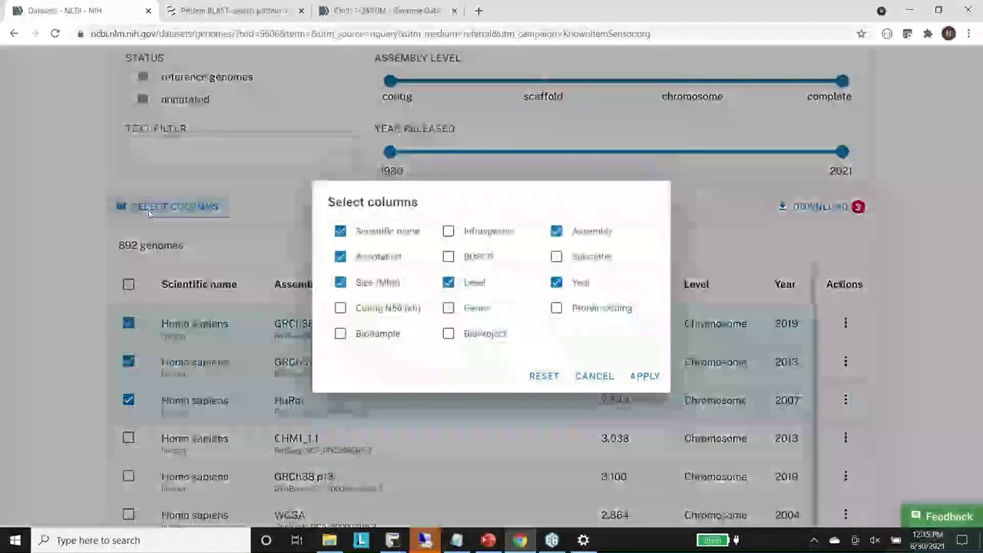
click(340, 308)
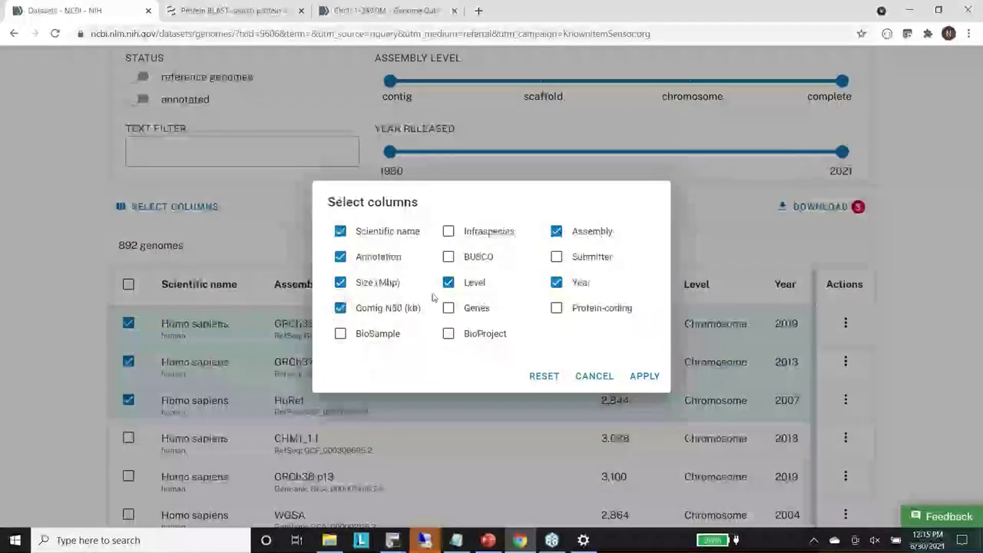
click(449, 257)
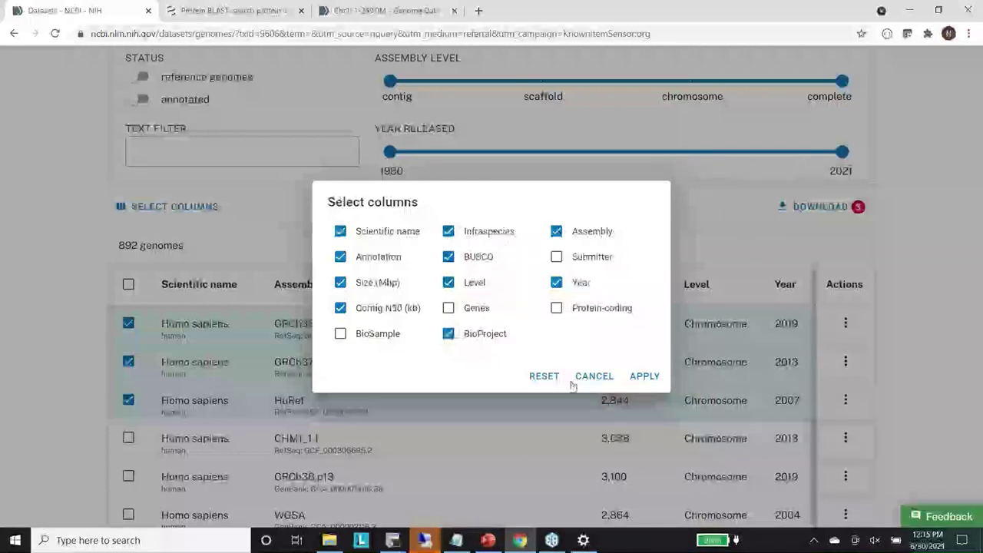
click(645, 376)
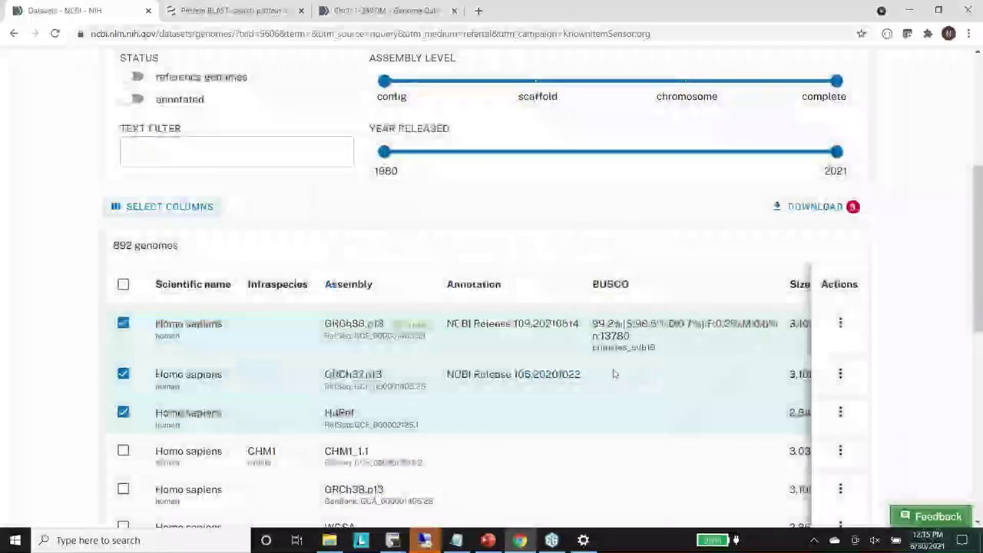
Step: Examine the added columns across the human genome table, from Infraspecies and BUSCO through to BioSample and BioProject
scroll(610, 374, down, 5)
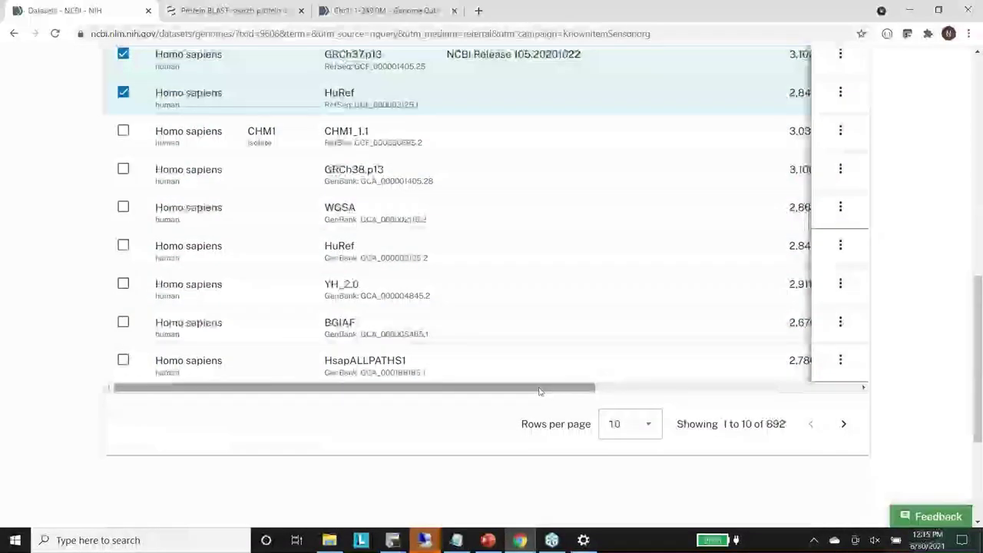
drag(517, 394, 742, 404)
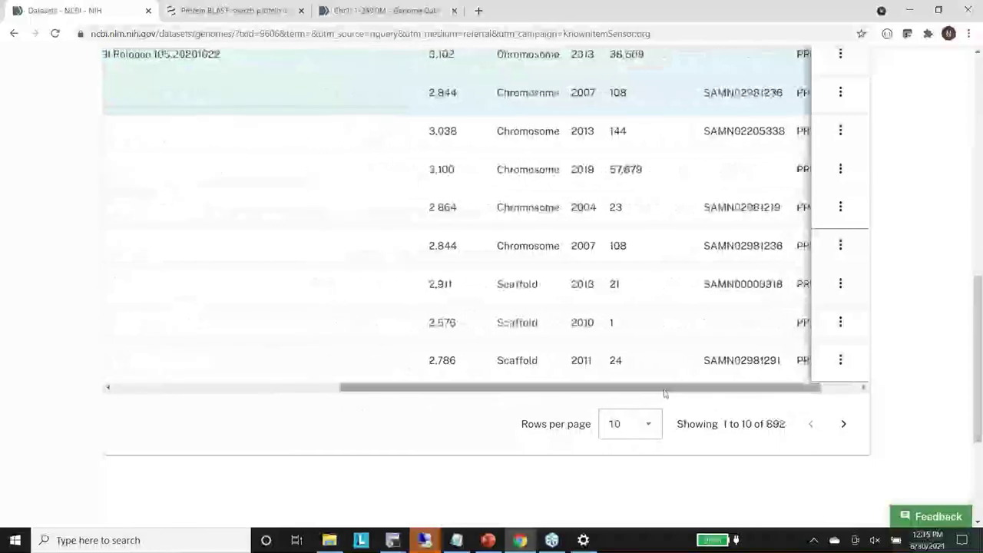
scroll(665, 394, up, 3)
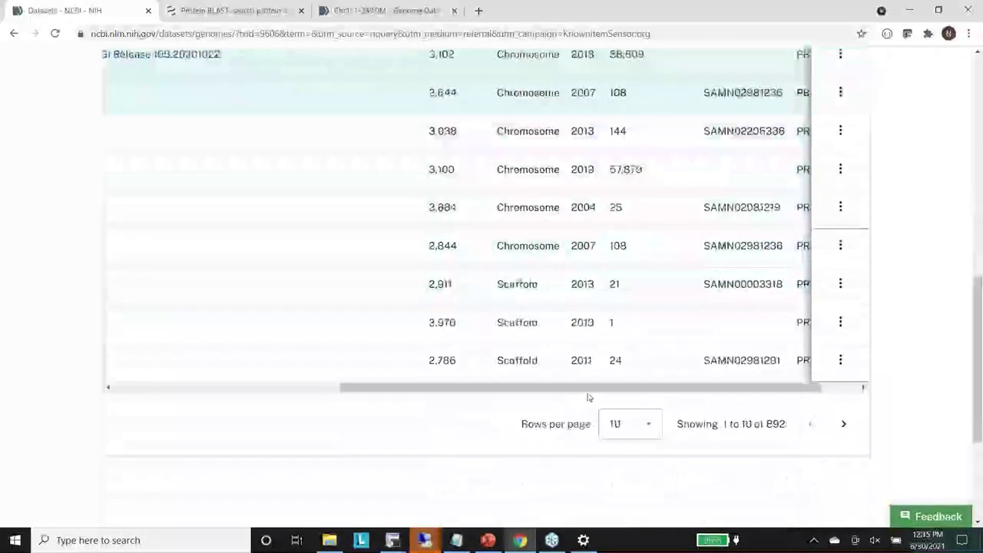
drag(588, 389, 623, 389)
scroll(725, 377, up, 2)
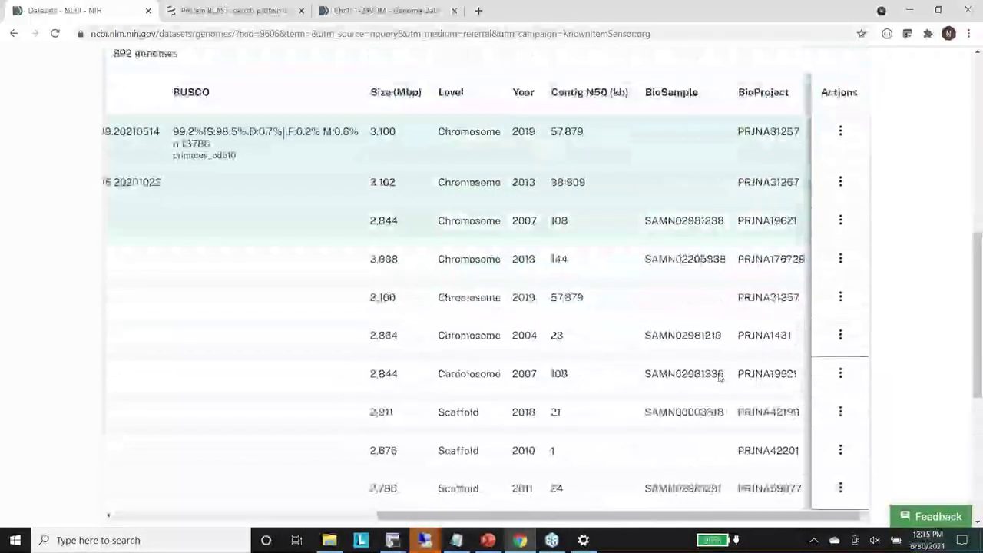
scroll(722, 377, up, 3)
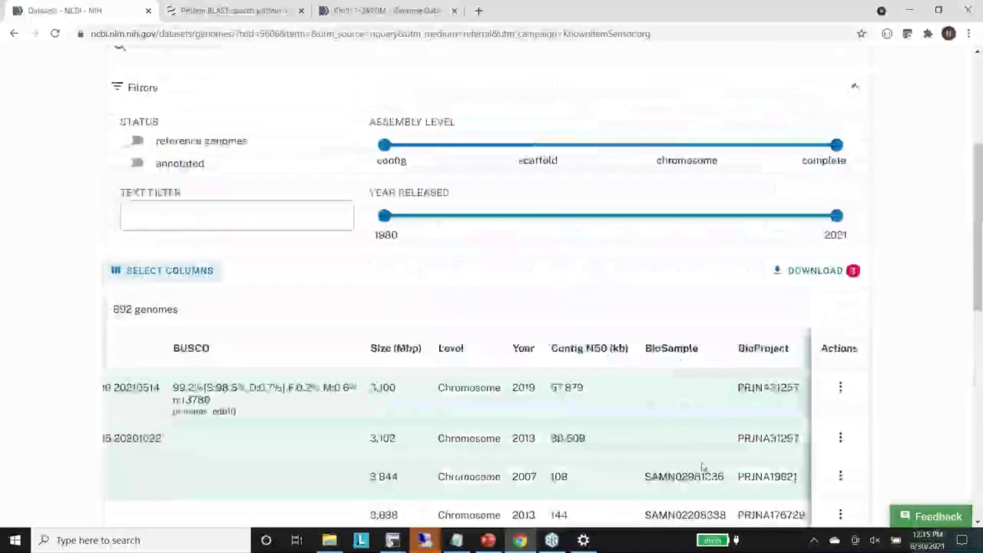
scroll(701, 461, down, 5)
drag(658, 389, 384, 389)
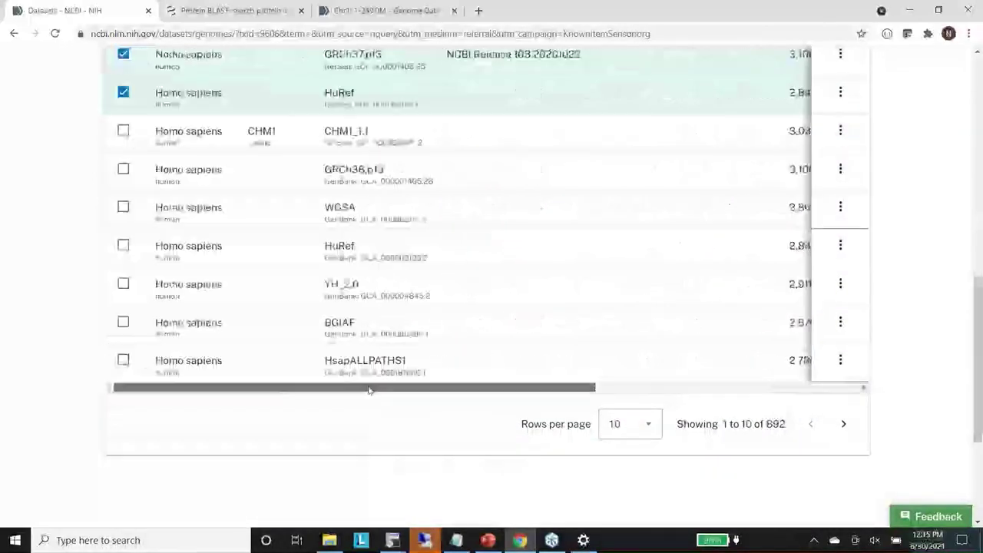
scroll(466, 367, up, 3)
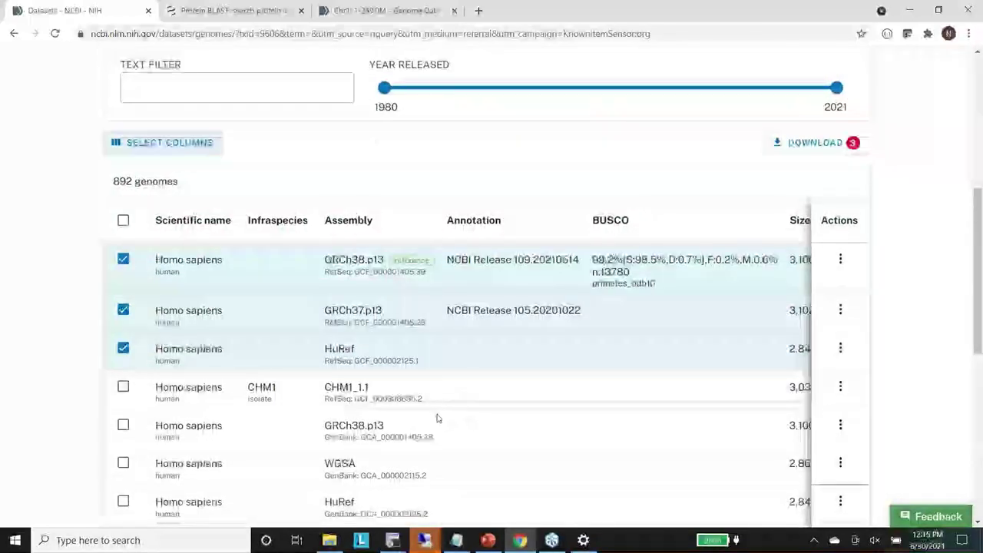
scroll(438, 418, up, 3)
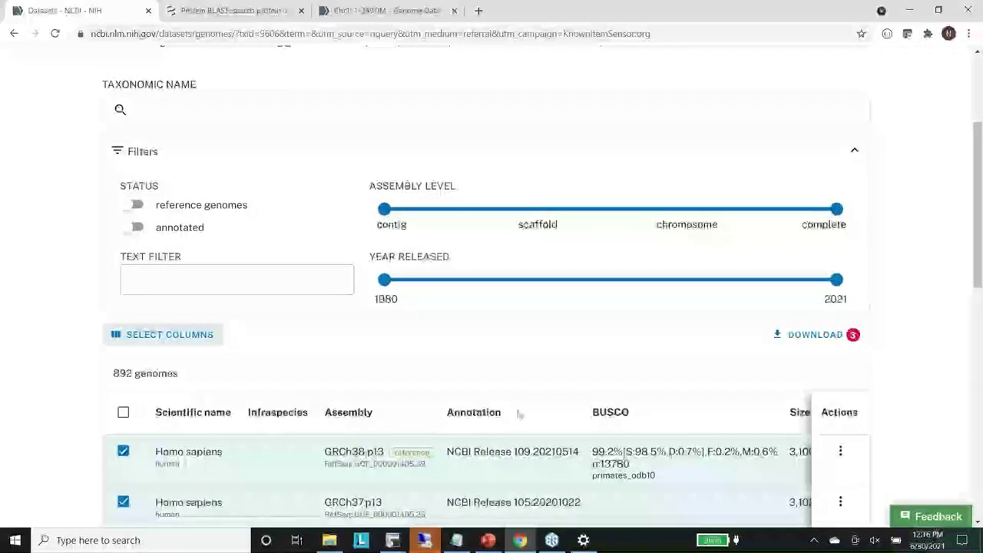
Step: Set the taxonomic name to primates (Primates) and look over the listed genome assemblies
click(185, 112)
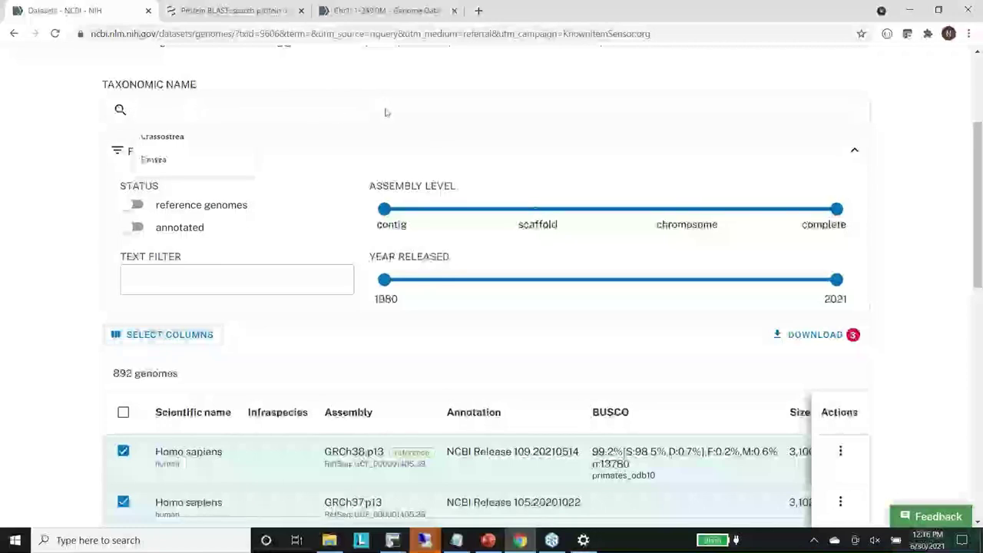
scroll(257, 246, up, 2)
click(235, 237)
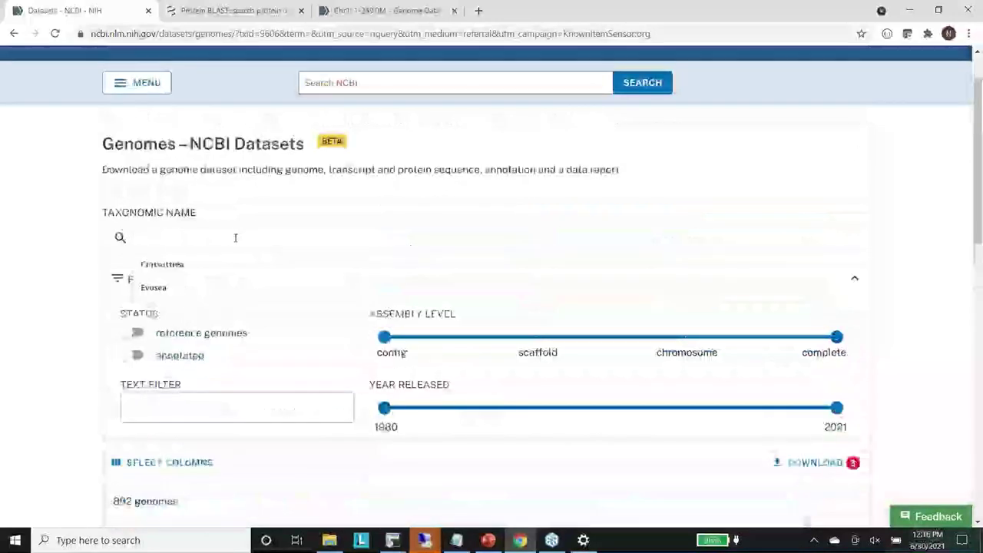
text(primate)
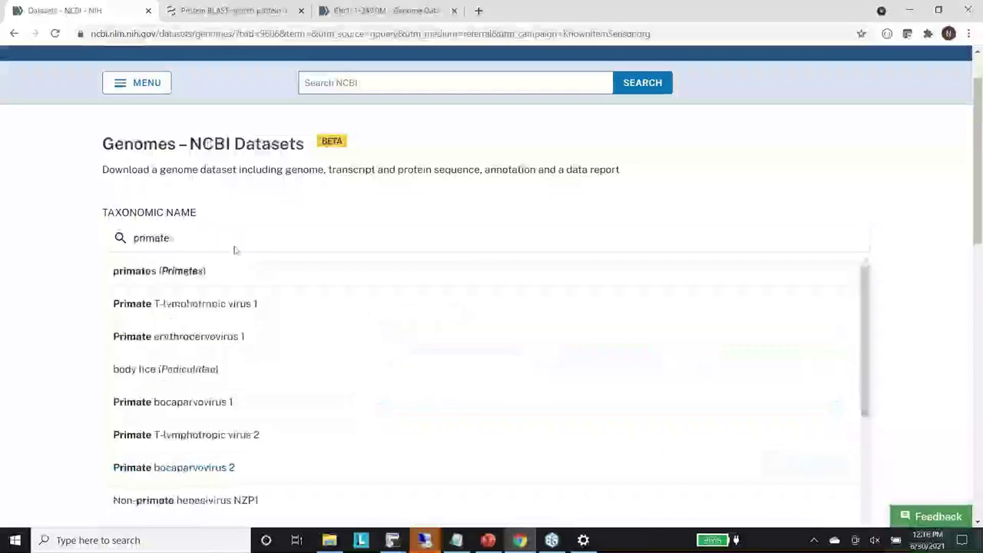
click(162, 274)
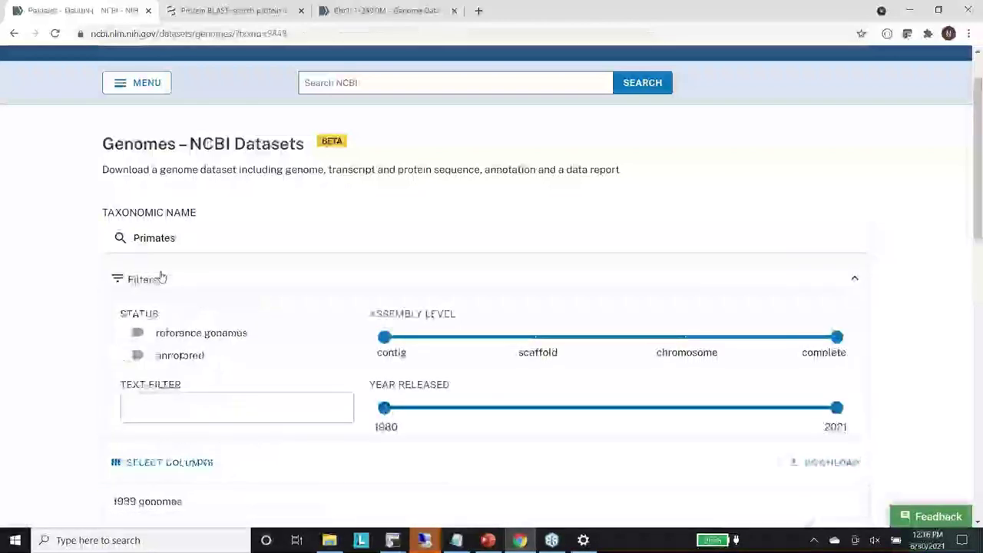
scroll(60, 368, down, 1)
scroll(60, 369, down, 3)
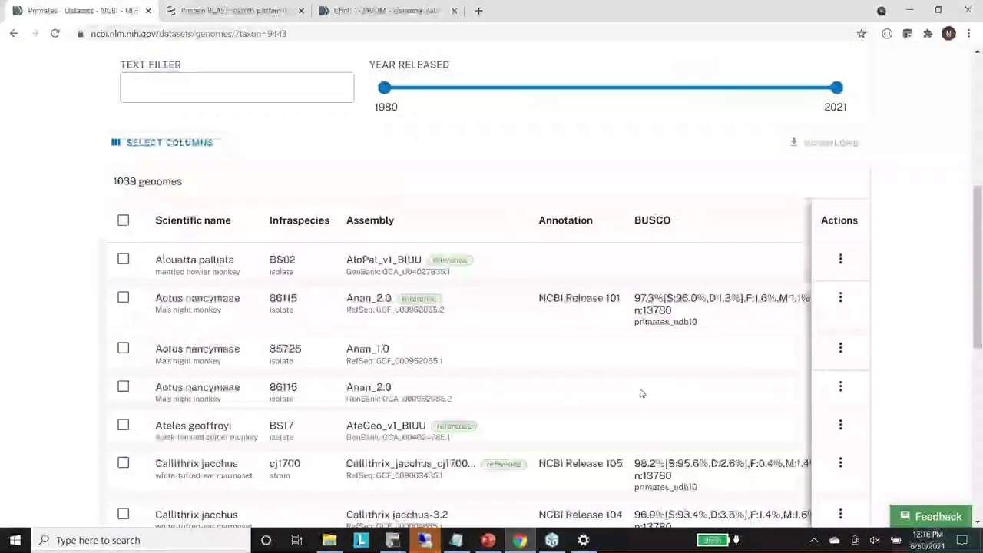
Step: Limit the primate list to reference genomes and remove that filter again
scroll(268, 263, up, 2)
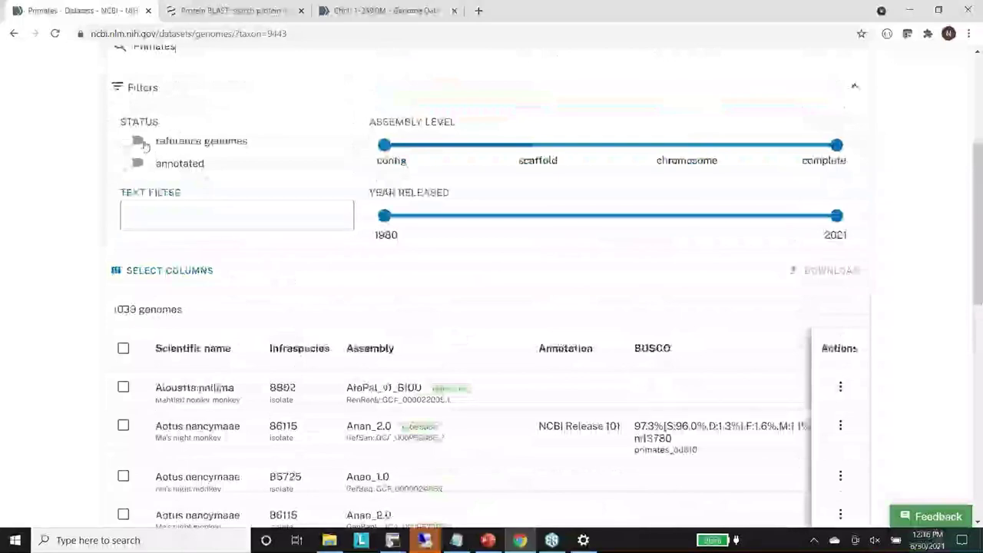
click(138, 143)
scroll(415, 221, down, 1)
scroll(127, 137, up, 3)
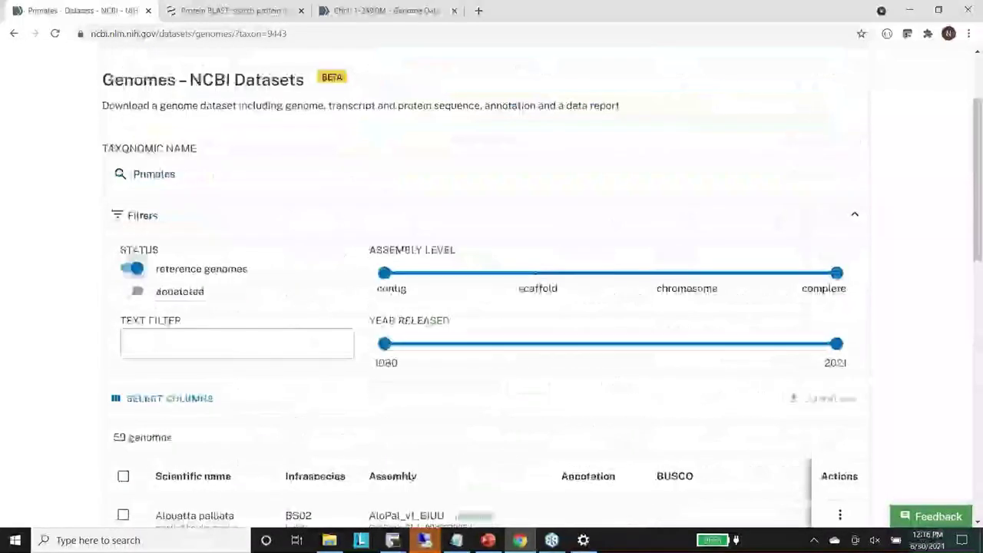
click(132, 268)
Step: Replace the taxonomic name with Vibrio and look over the bacterial genome assemblies
click(186, 173)
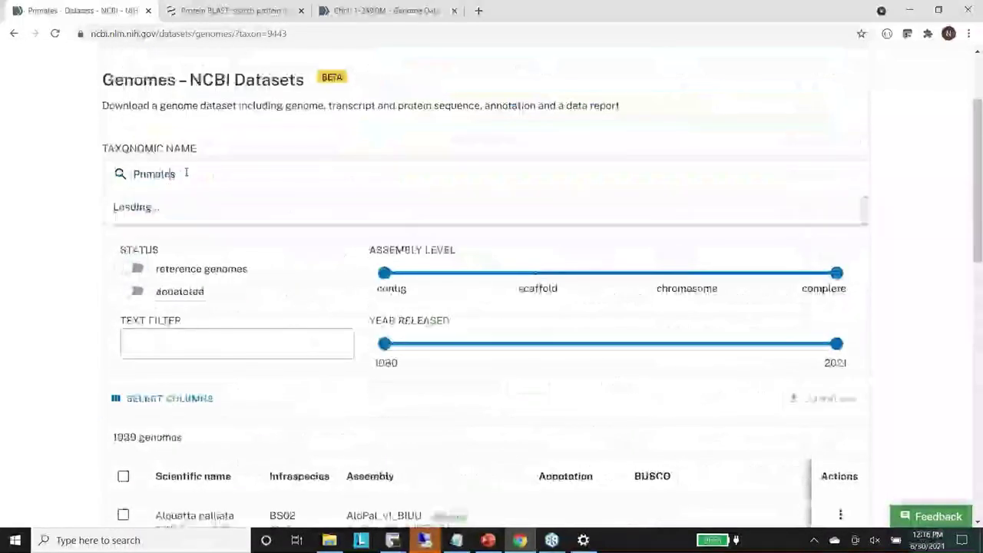
drag(186, 174, 96, 179)
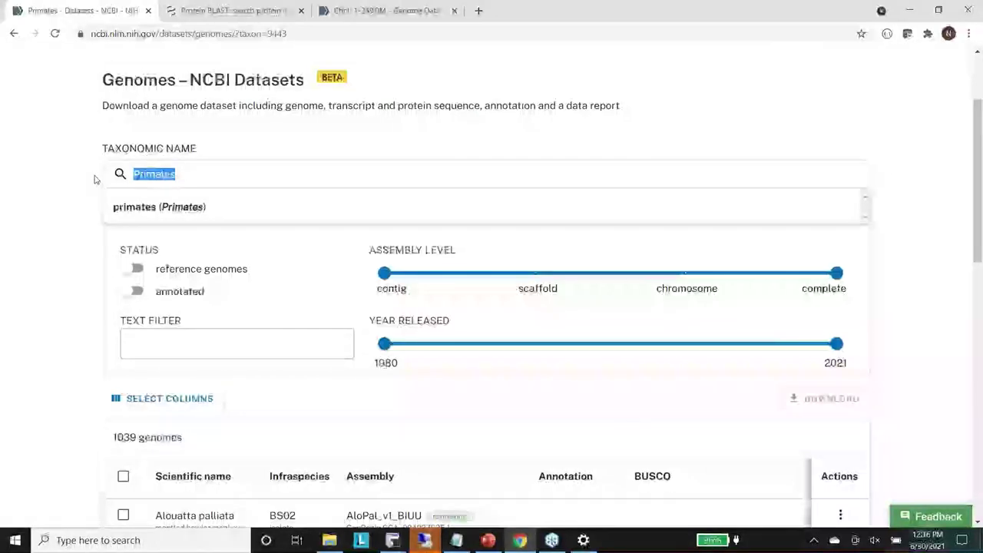
text(vib)
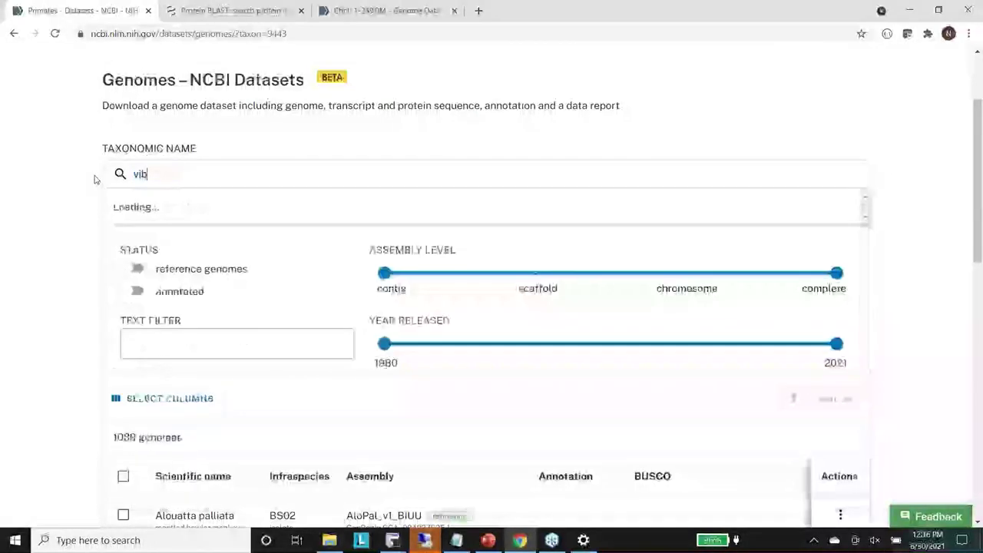
text(rio)
click(132, 204)
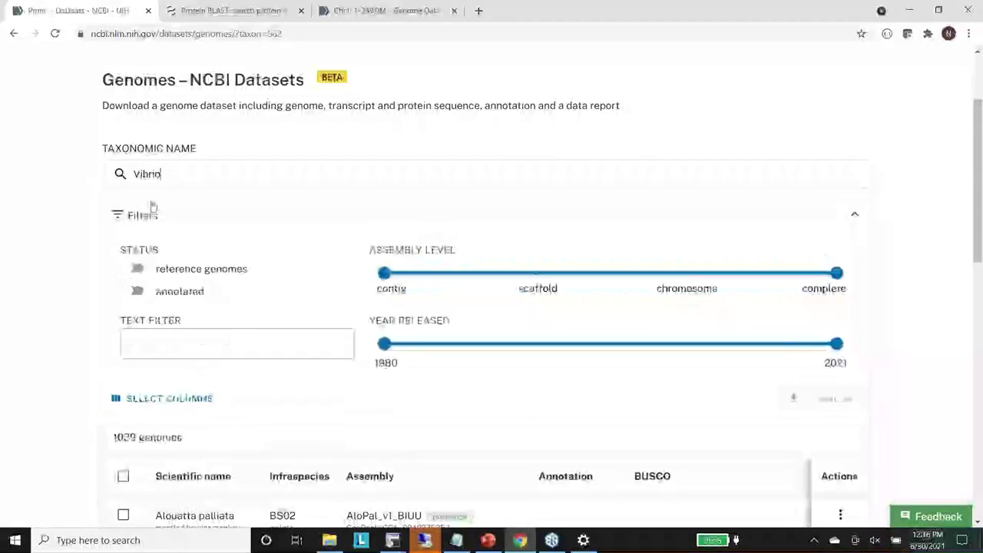
scroll(48, 388, down, 2)
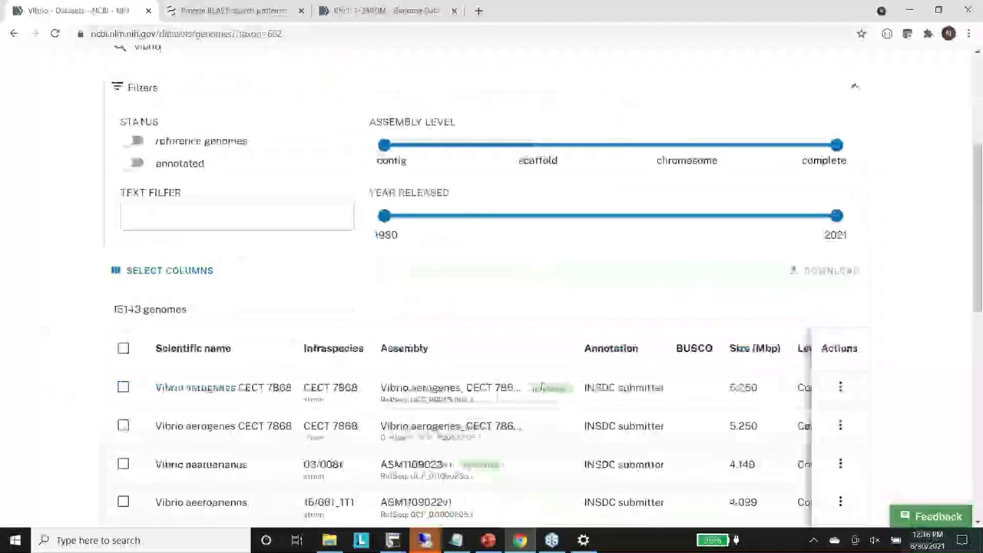
scroll(461, 372, up, 3)
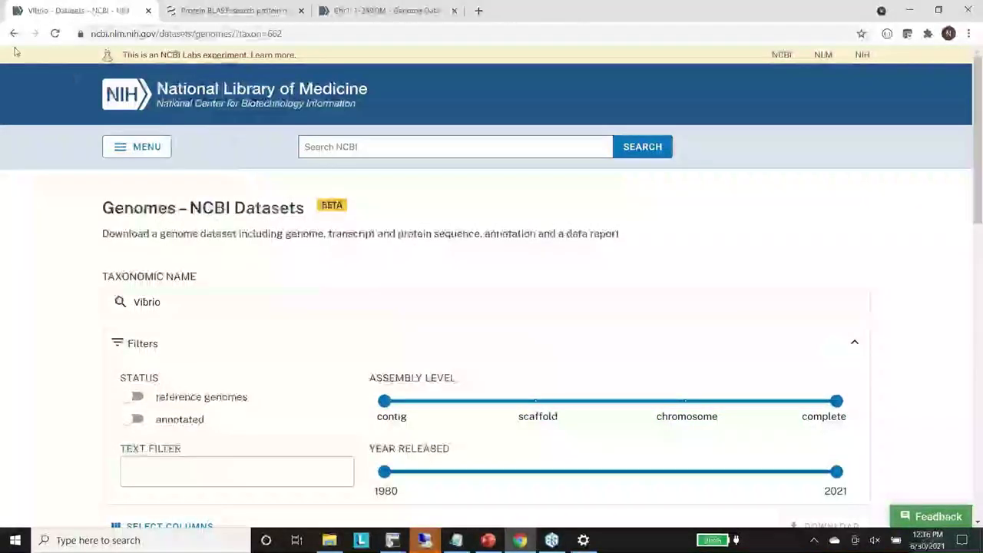
Step: Search NCBI for "human brca1" and open the full RefSeq transcripts table for the BRCA1 gene
click(362, 149)
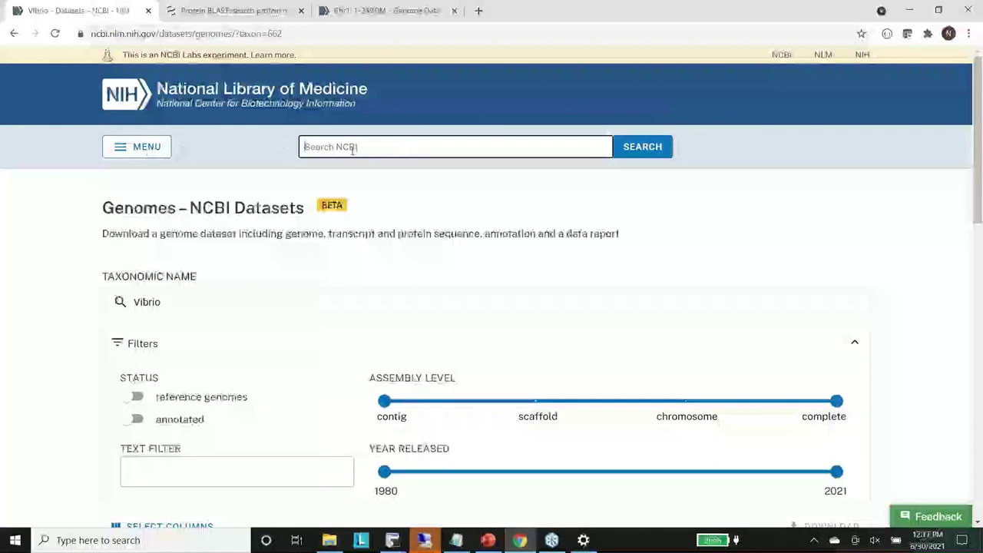
text(human)
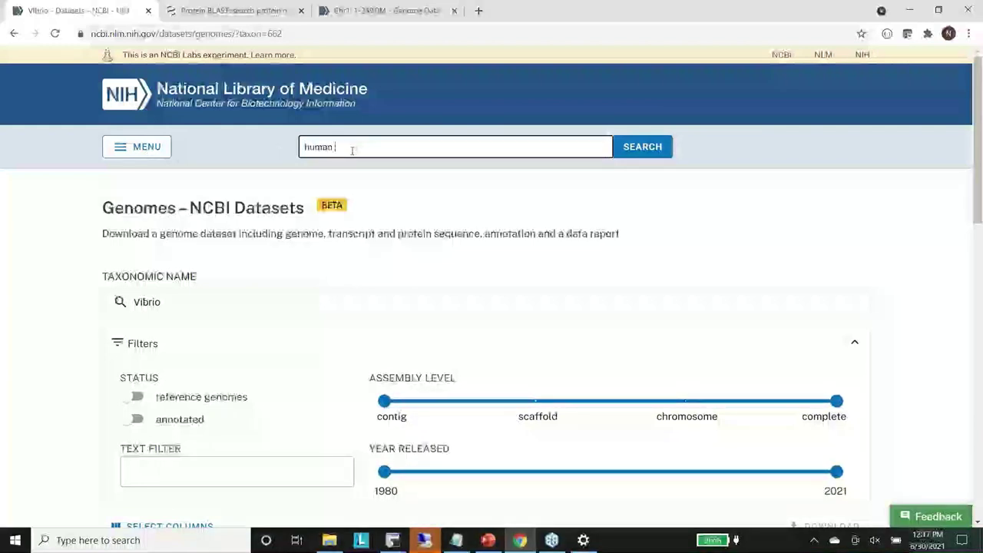
text( brca1)
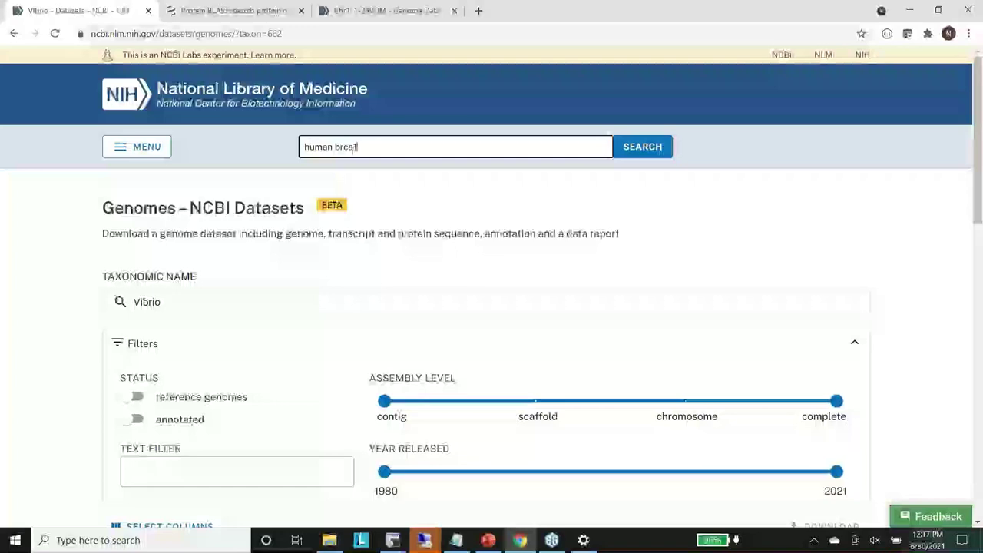
key(Return)
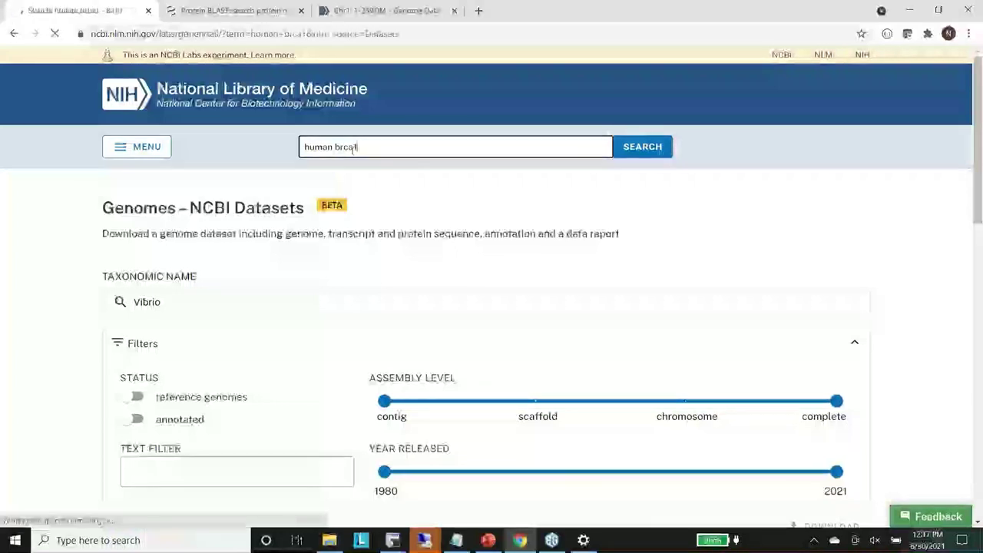
scroll(395, 256, down, 2)
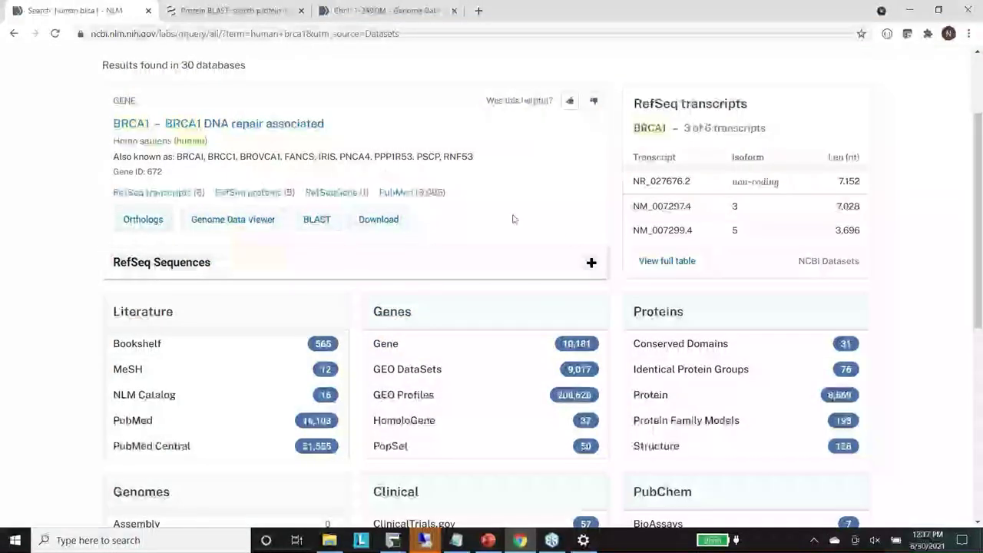
click(672, 262)
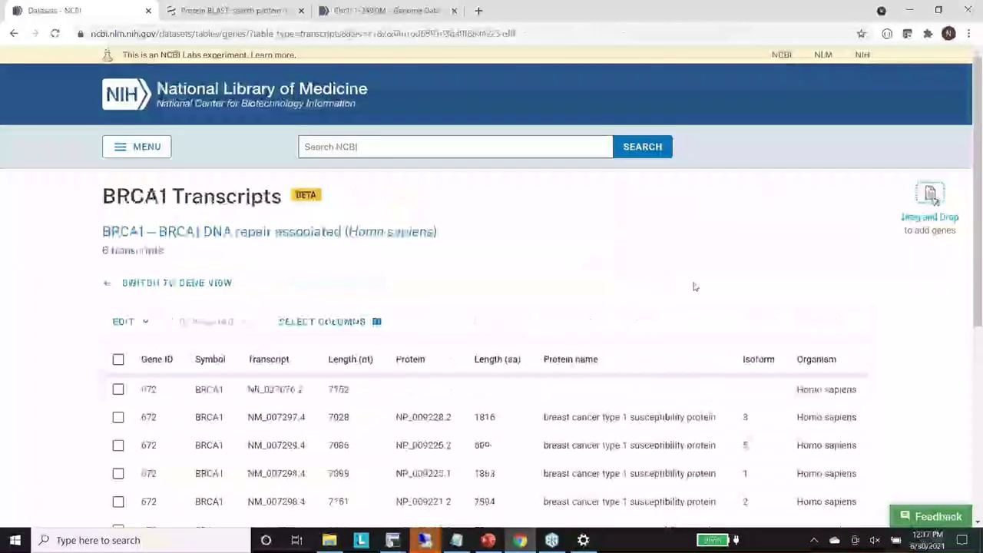
scroll(723, 281, down, 2)
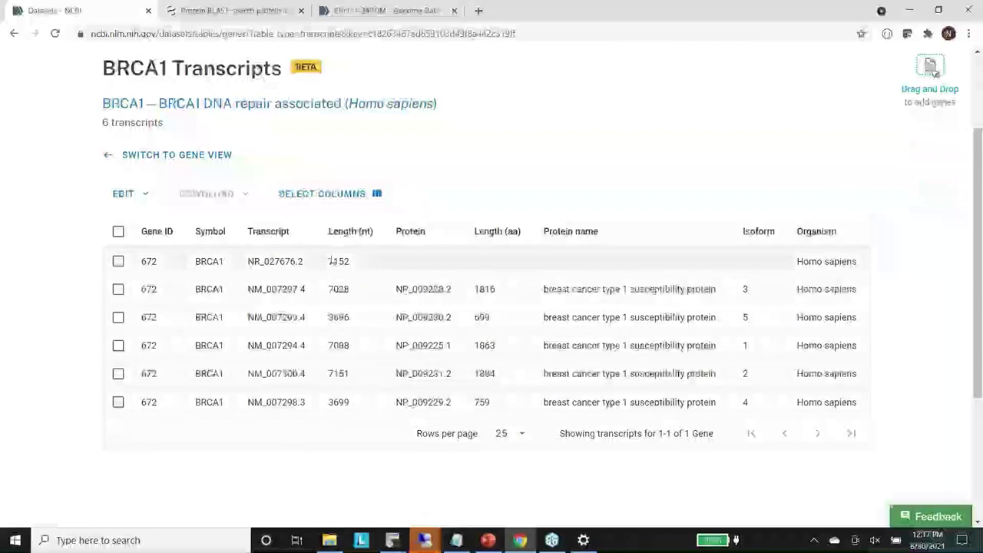
Step: Select all BRCA1 transcripts and review the options for downloading the table and the dataset, without downloading either
click(117, 232)
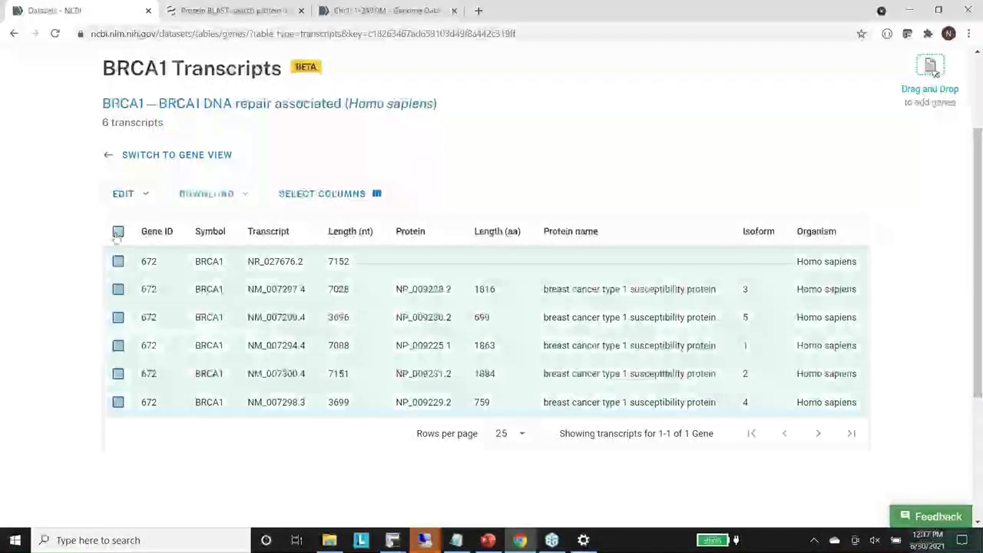
click(219, 198)
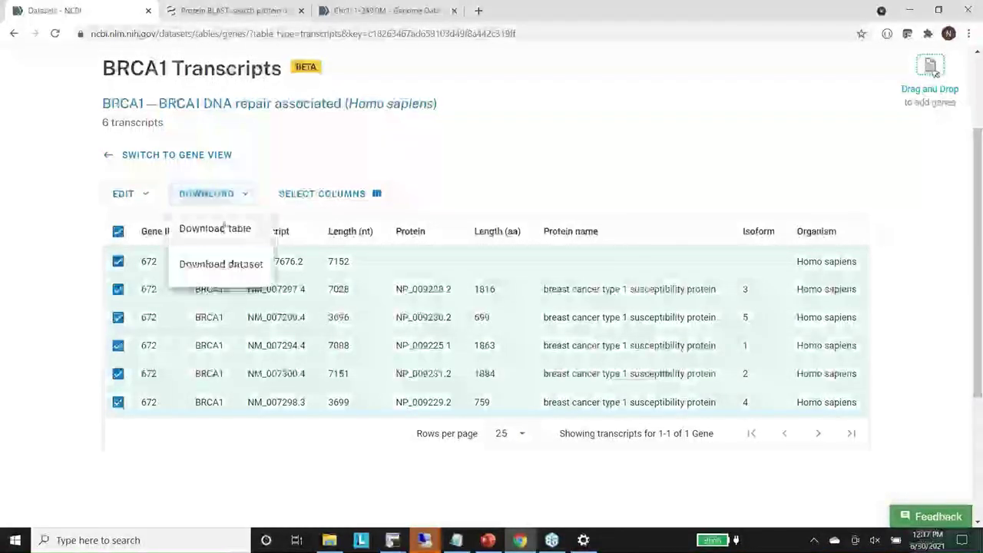
click(221, 228)
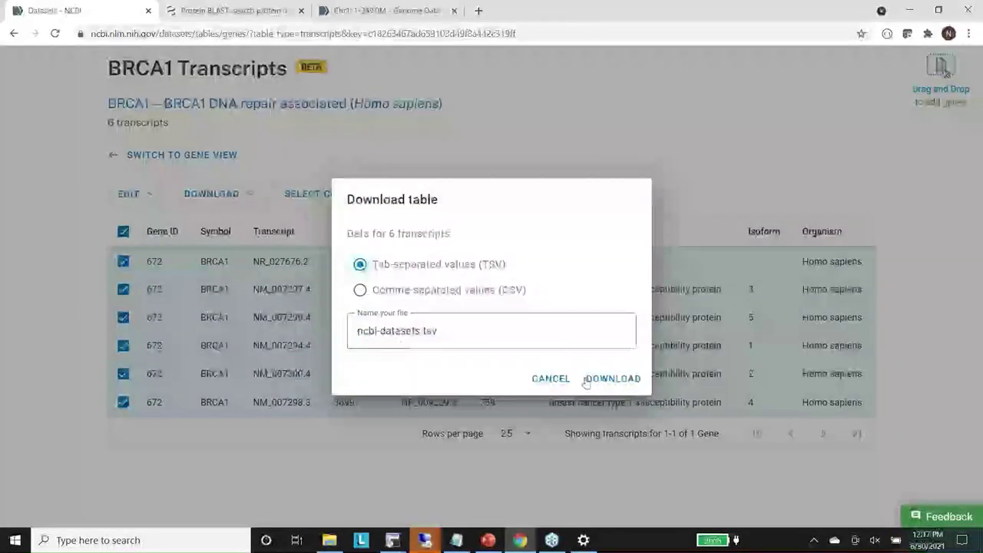
click(551, 378)
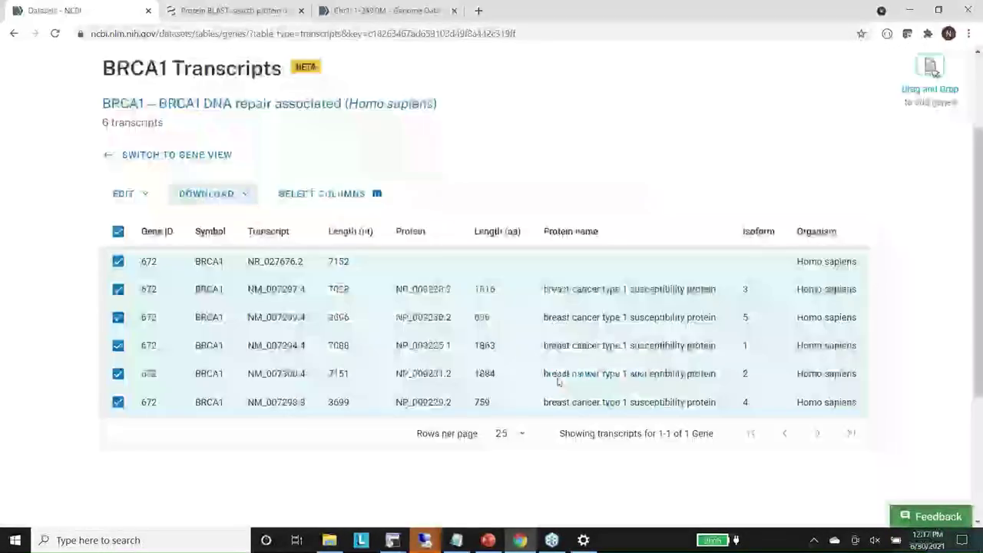
click(209, 194)
click(240, 265)
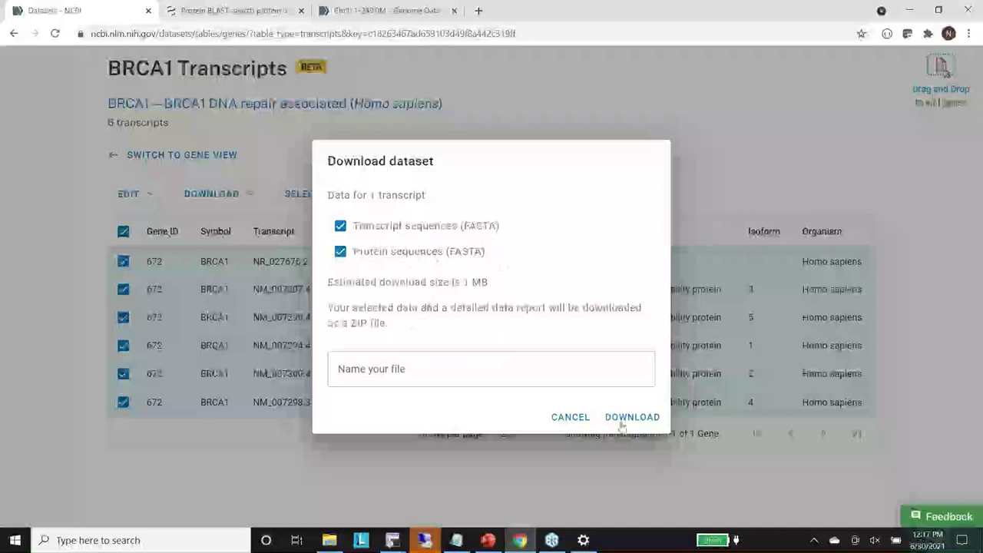
click(571, 418)
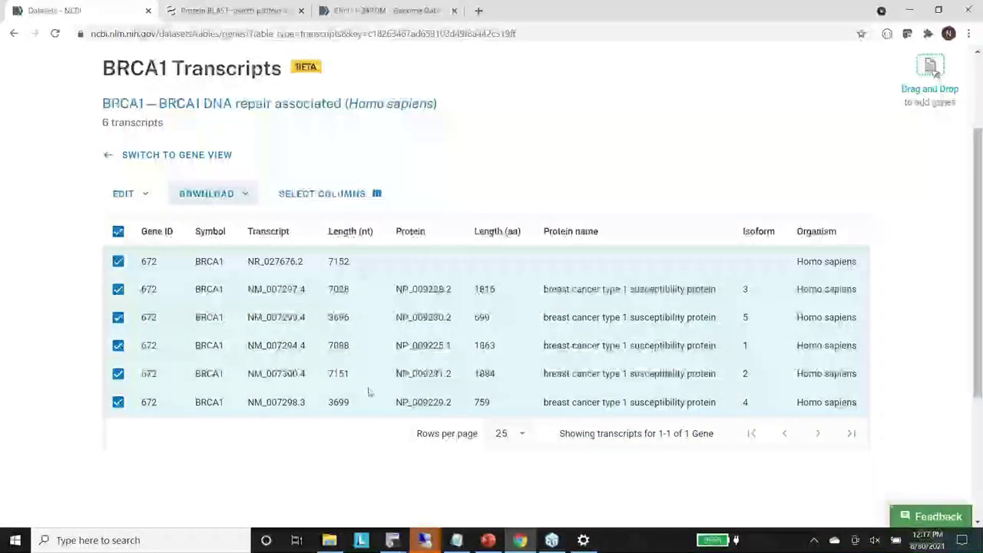
Step: Look through the columns available for the transcript table and leave the selection as it is
click(321, 194)
scroll(576, 224, down, 3)
scroll(491, 254, up, 2)
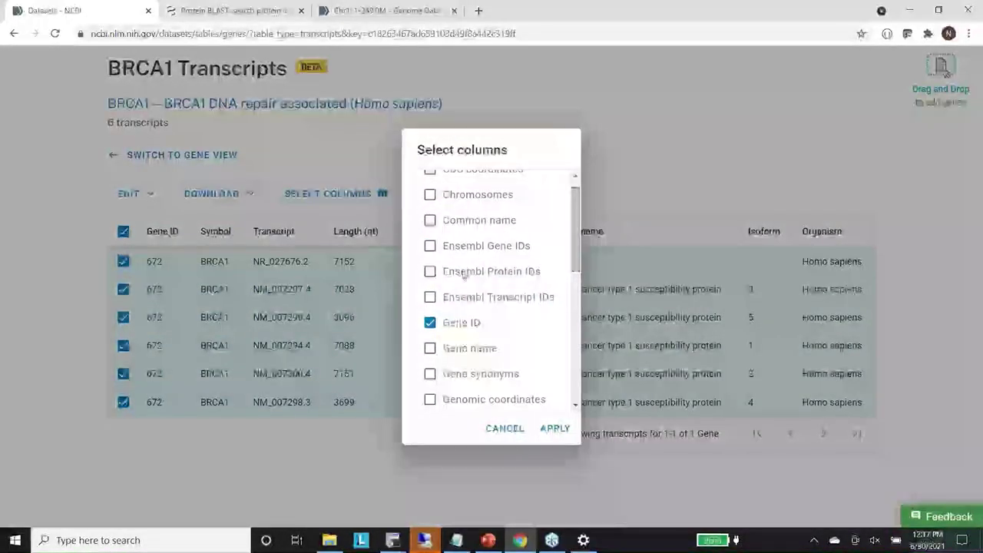
drag(579, 266, 579, 324)
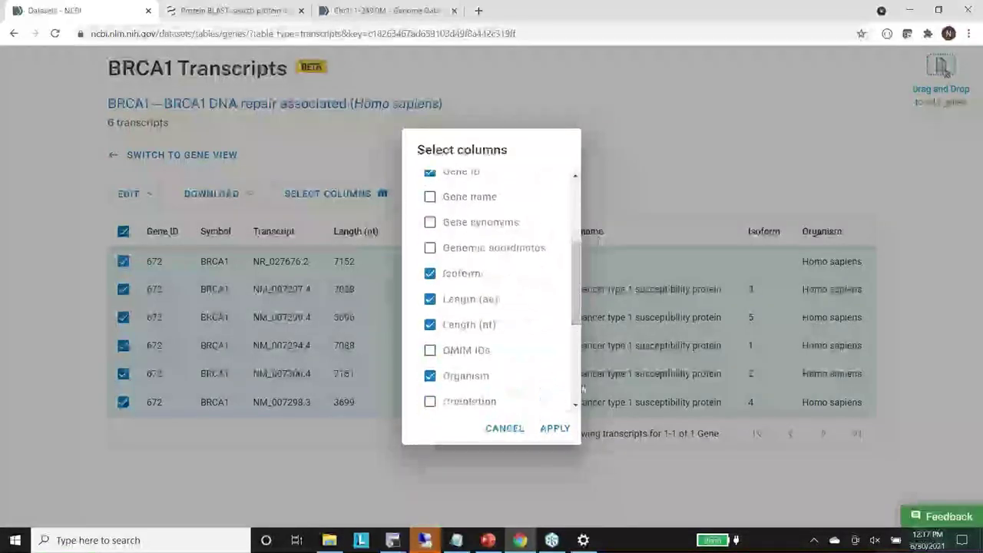
click(511, 431)
Step: Switch to the gene view and add the Ensembl Gene ID and OMIM IDs columns to the table
click(179, 156)
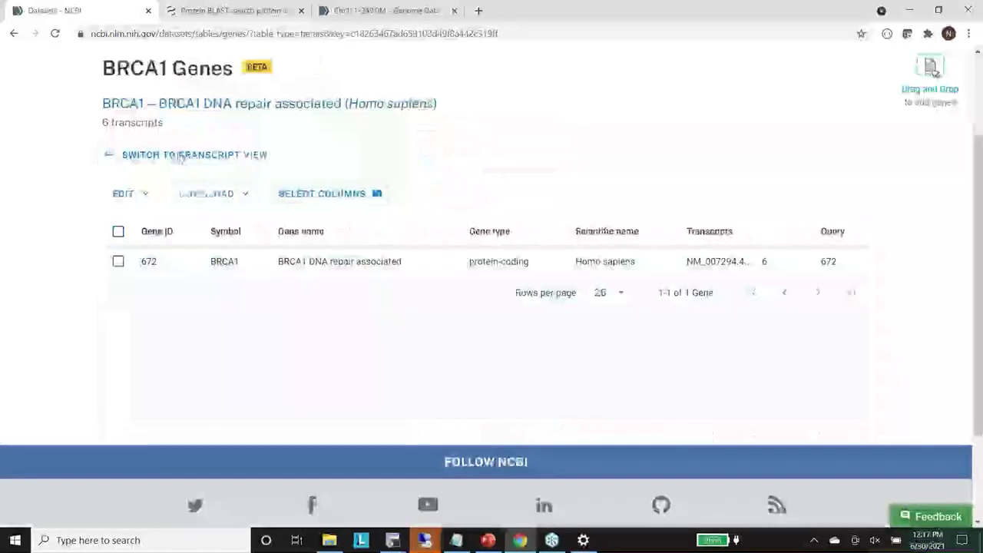
click(307, 202)
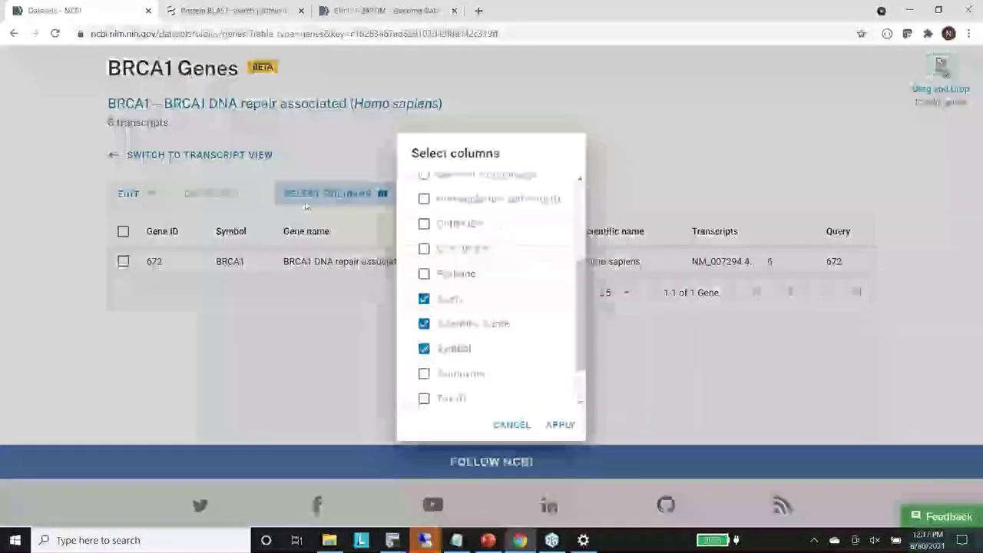
scroll(507, 292, up, 5)
click(422, 240)
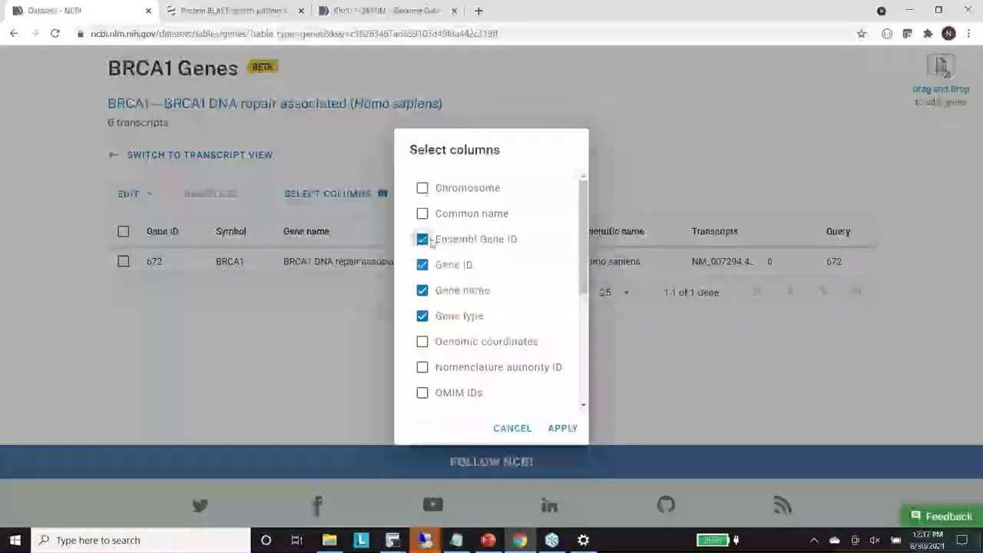
scroll(584, 281, down, 1)
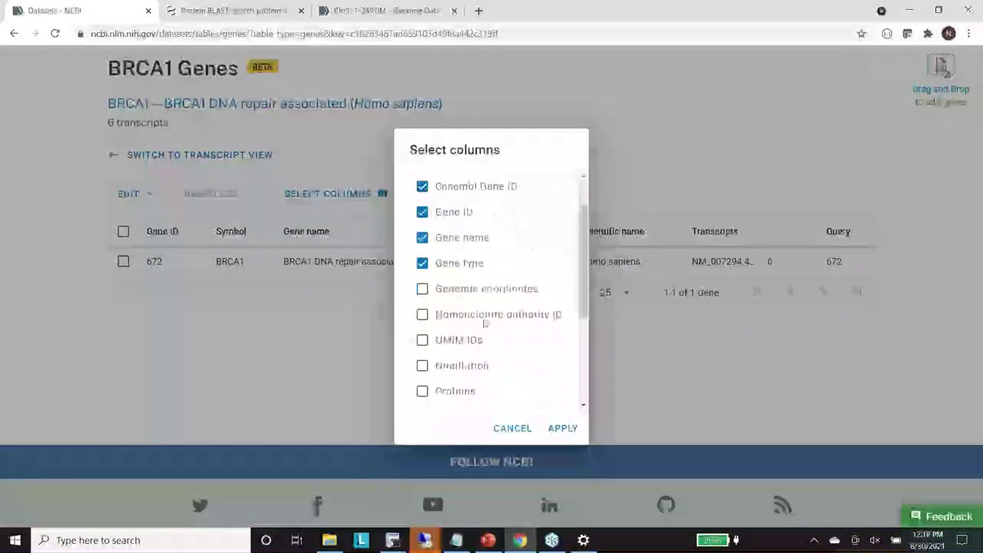
click(421, 340)
click(561, 429)
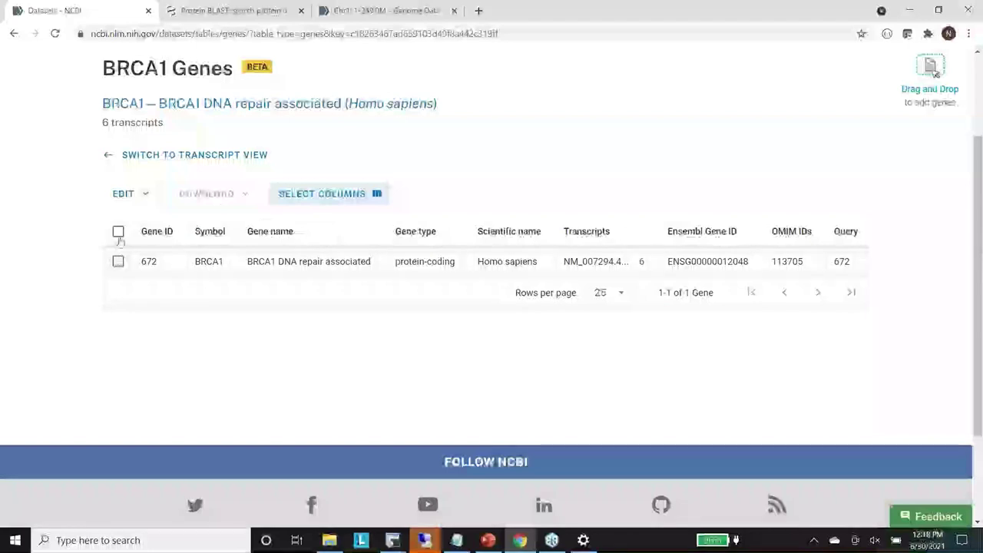
Step: Select the BRCA1 gene row and check which download options are offered for it
click(118, 232)
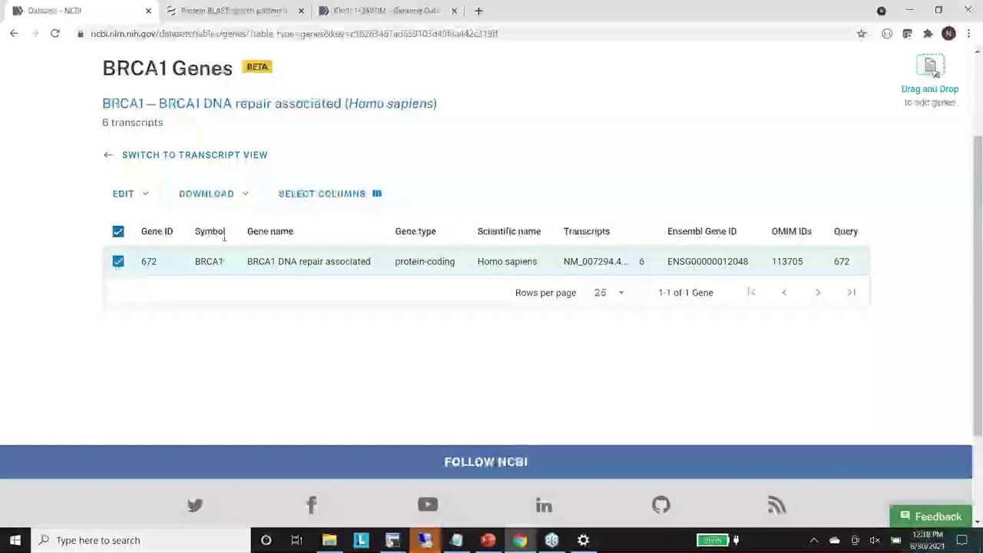
click(228, 197)
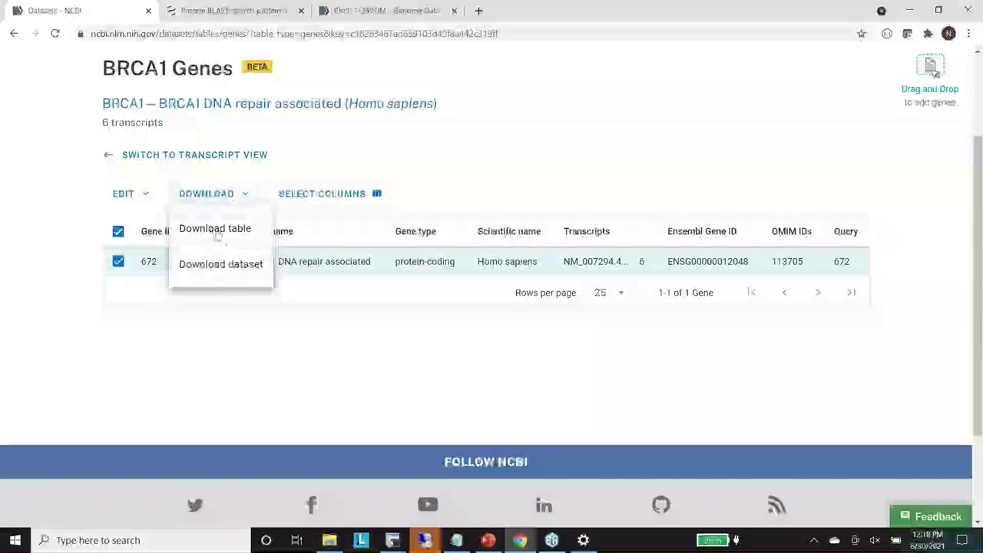
click(158, 212)
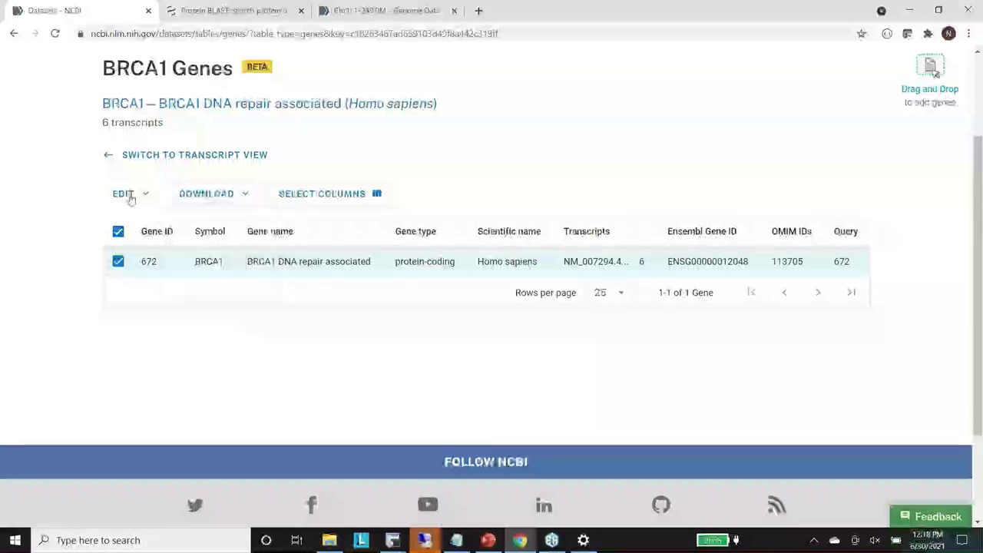
Step: Add the human gene with the gene symbol Tp53 to the gene table
click(129, 197)
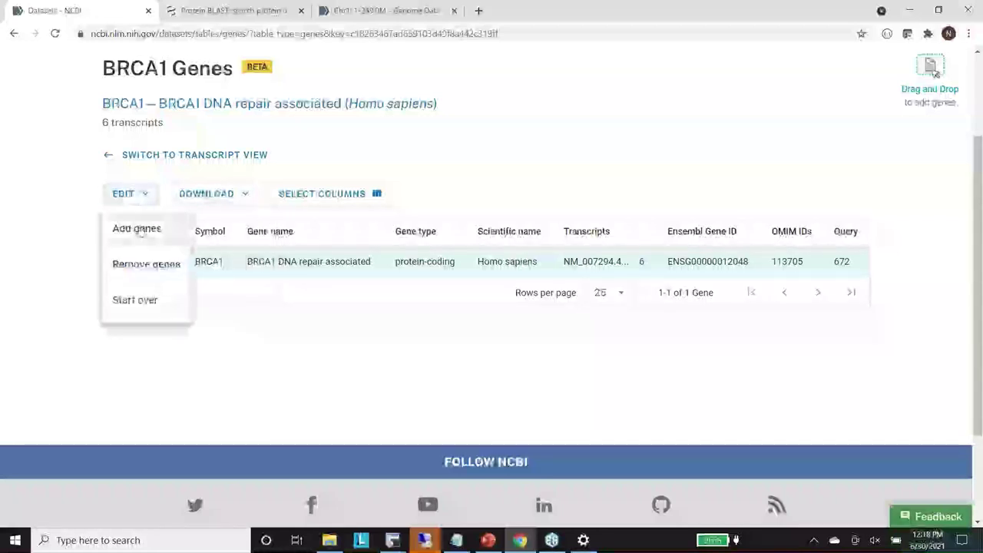
click(138, 229)
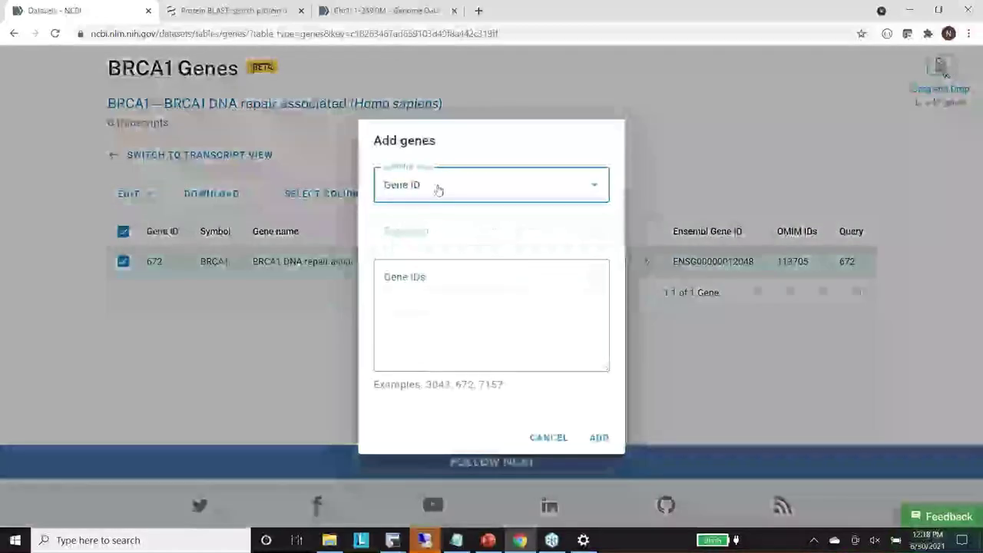
click(438, 189)
click(439, 245)
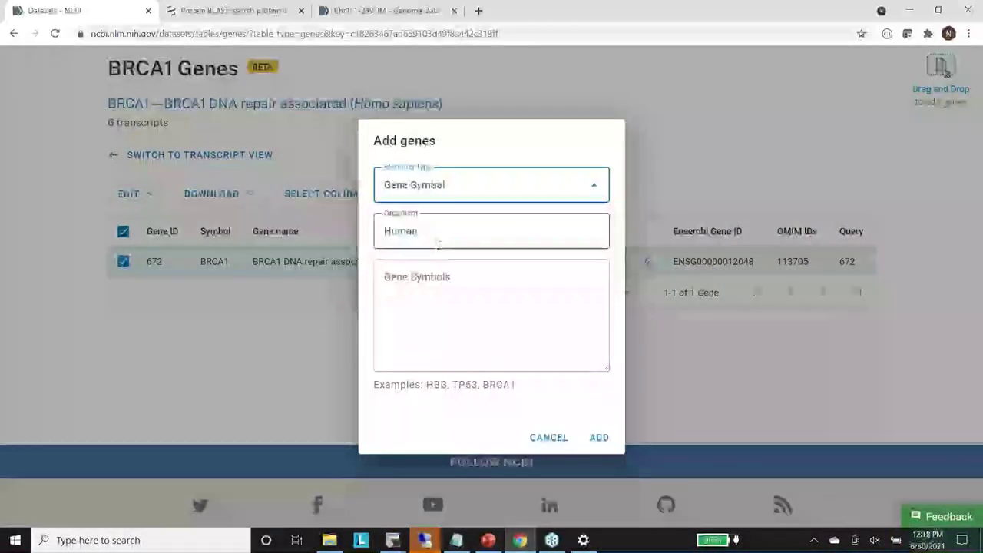
click(412, 283)
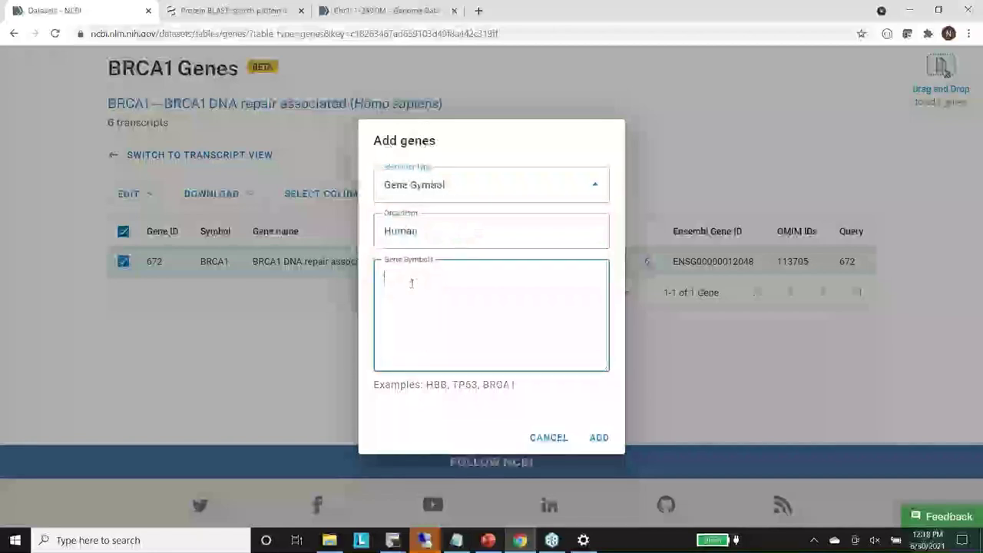
text(Tp)
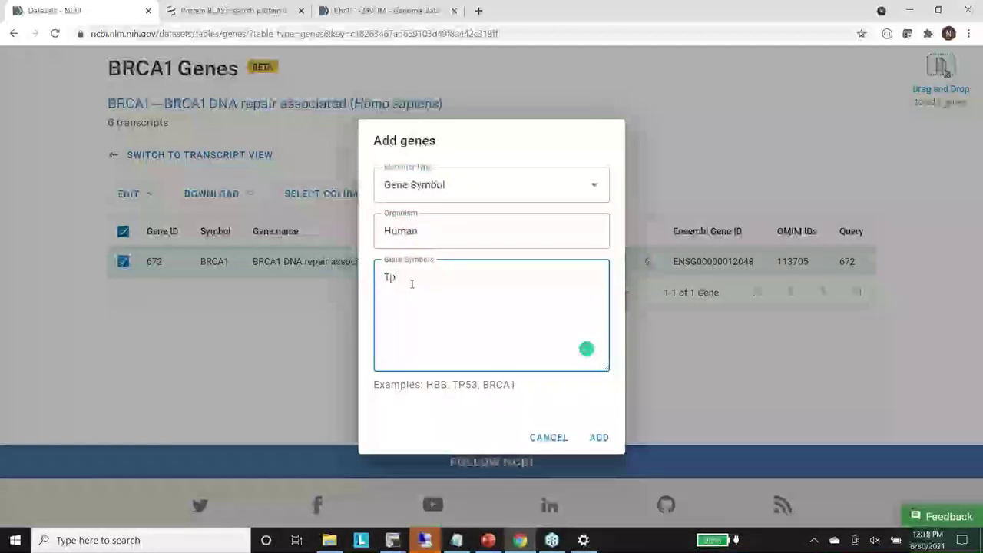
text(53)
click(598, 437)
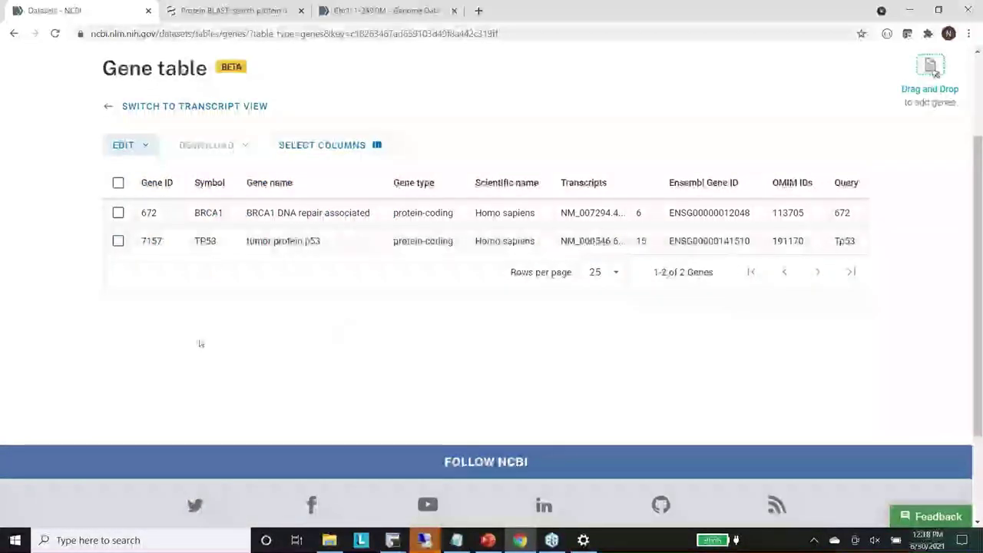
Step: Look over the transcripts of both genes in the transcript view and return to the gene view
scroll(461, 361, up, 2)
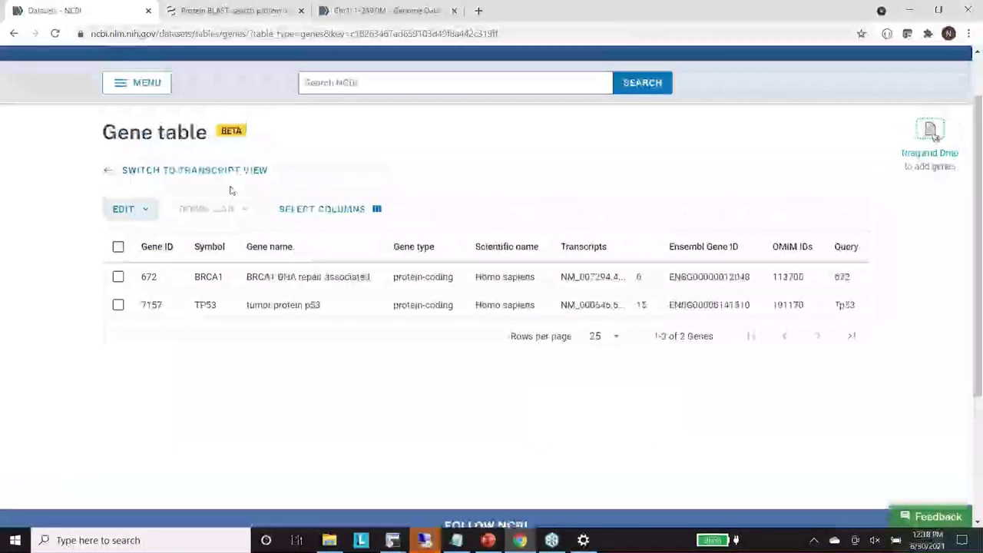
click(227, 175)
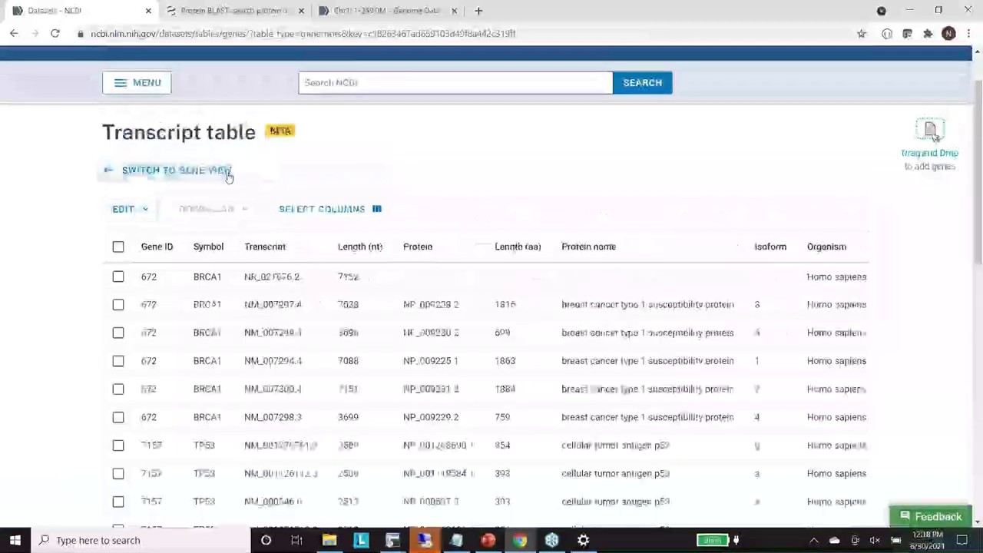
scroll(366, 332, down, 2)
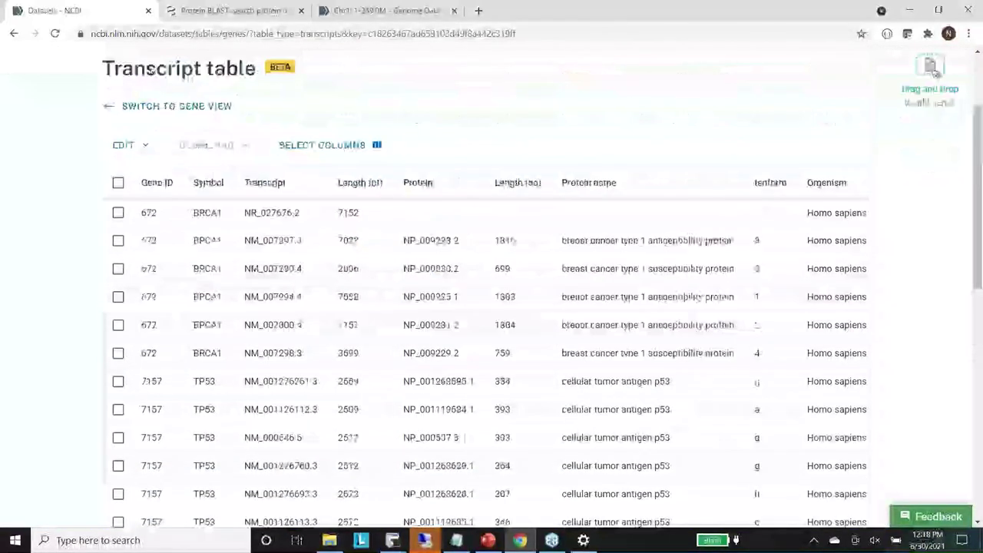
scroll(158, 241, up, 2)
click(158, 237)
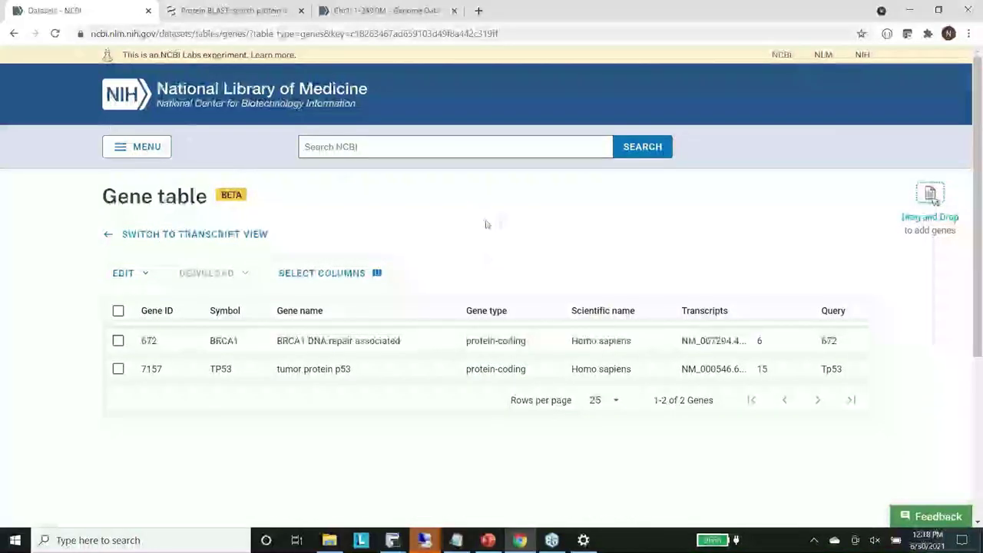
Step: Go to the NCBI Datasets homepage
click(127, 150)
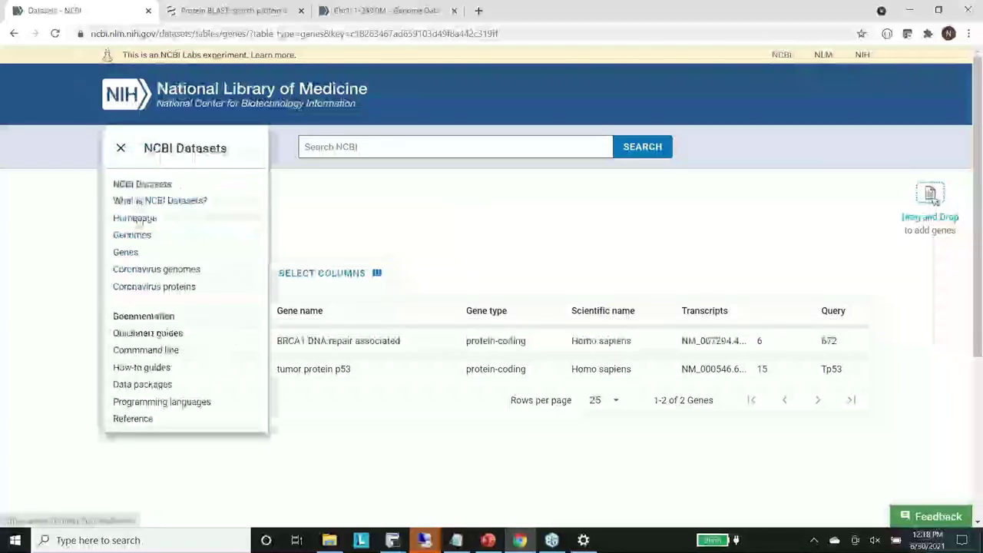
click(136, 219)
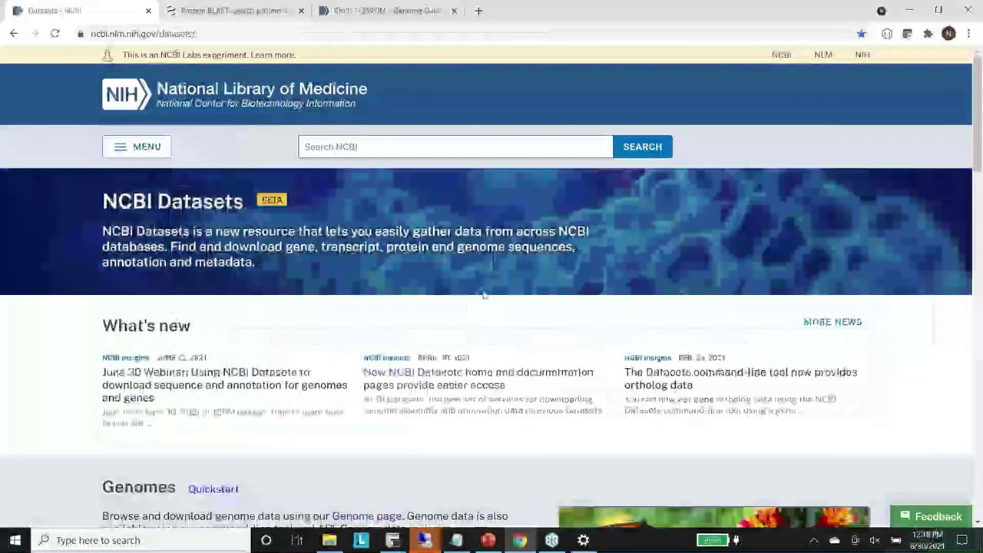
scroll(503, 290, down, 1)
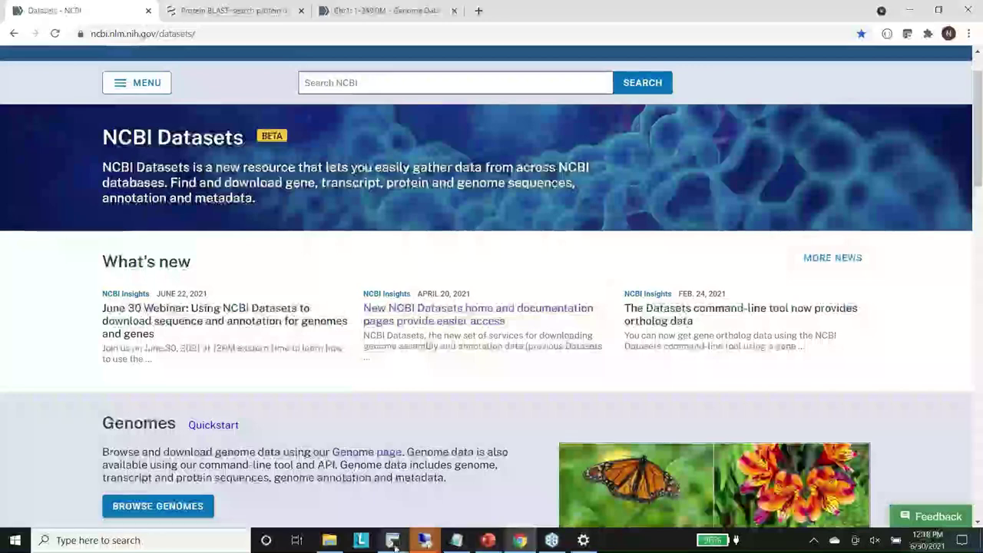
Step: Switch to the Remote Desktop session, maximize it and sign in with the smart card PIN
mouse_move(426, 542)
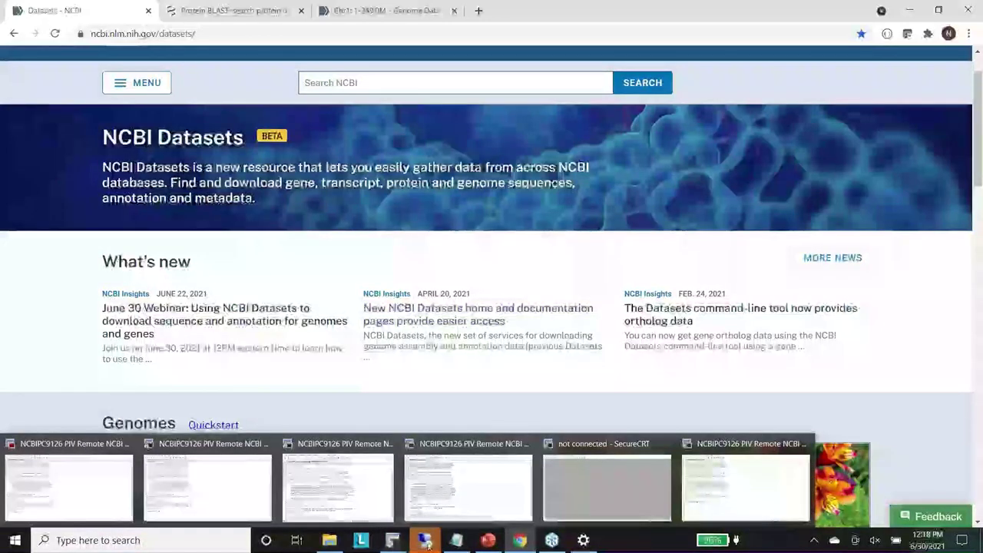
click(440, 511)
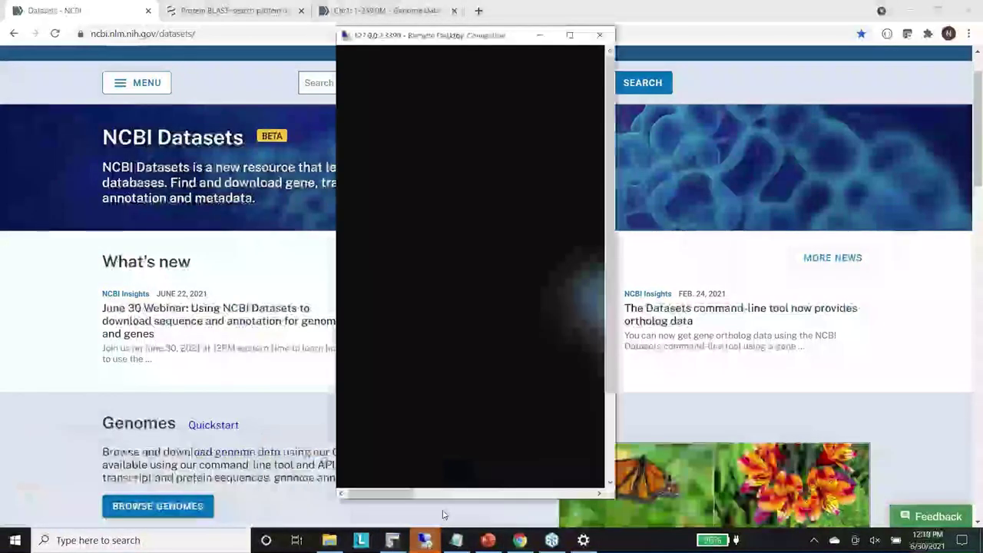
click(569, 34)
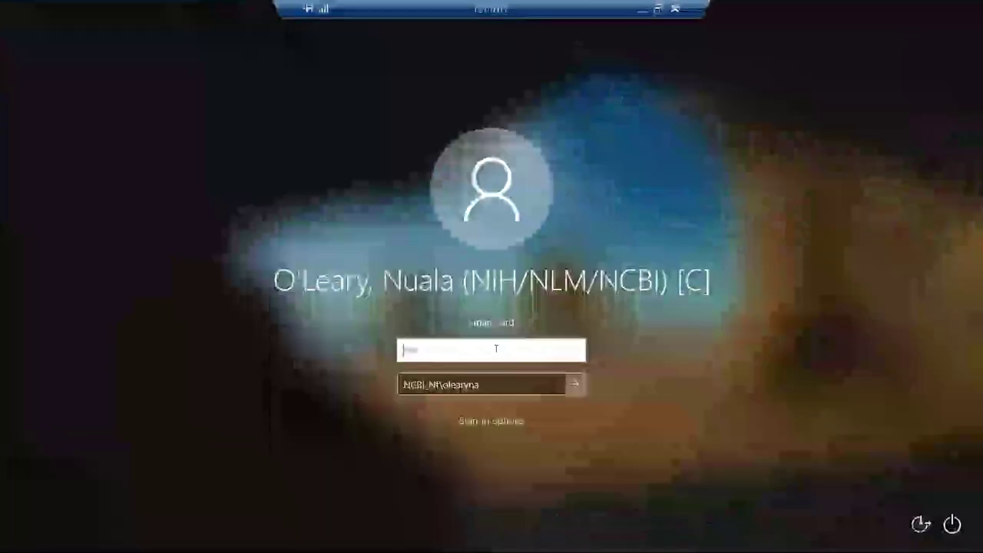
text(1)
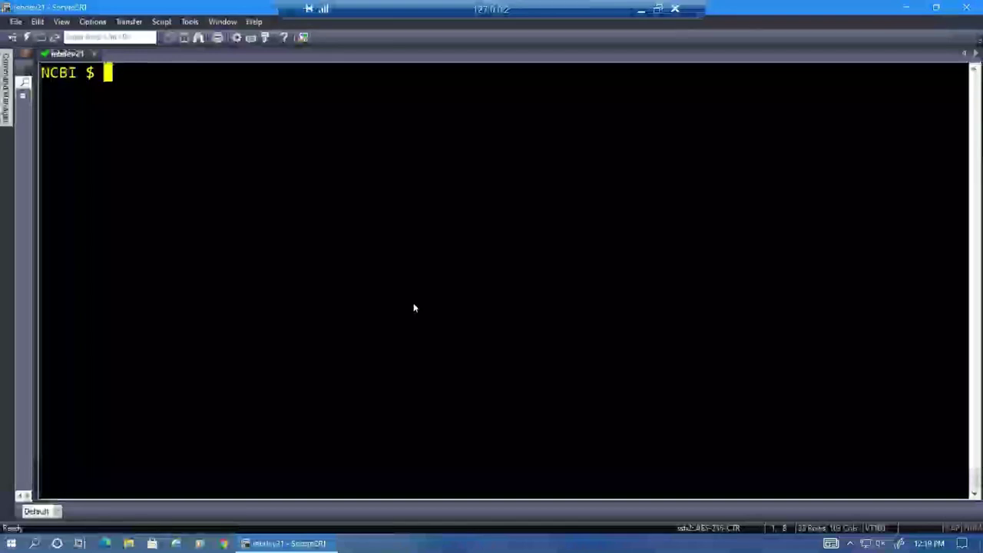
Step: Download the latest linux-amd64 datasets tool from the NCBI FTP site with curl as datasets and make it executable
right_click(103, 80)
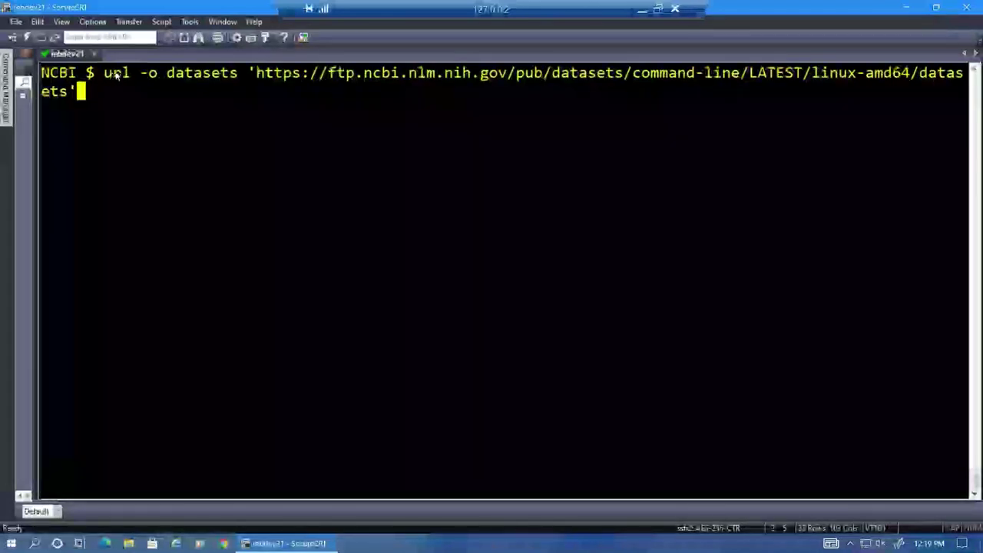
key(Left)
key(Left)
key(Left)
key(Left)
key(Left)
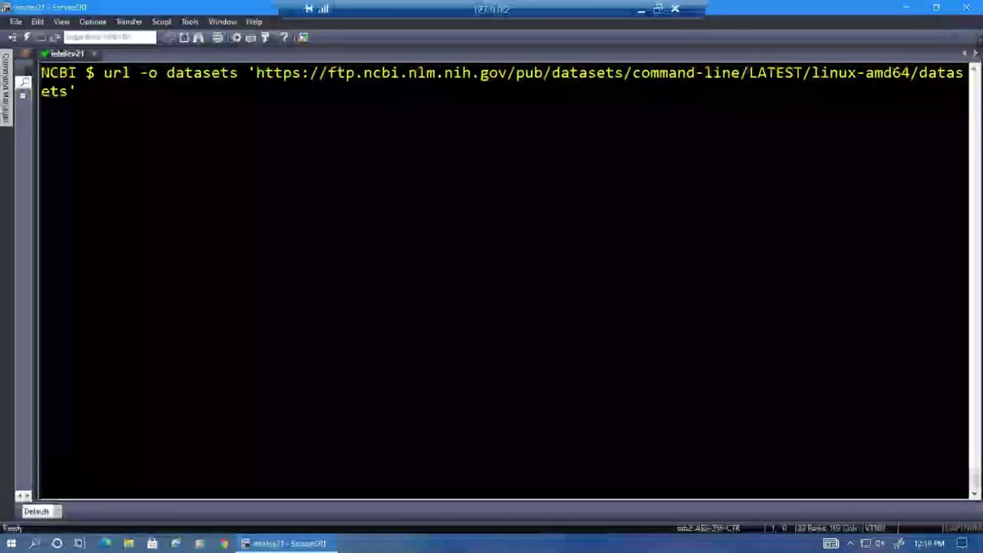
text(c)
key(Return)
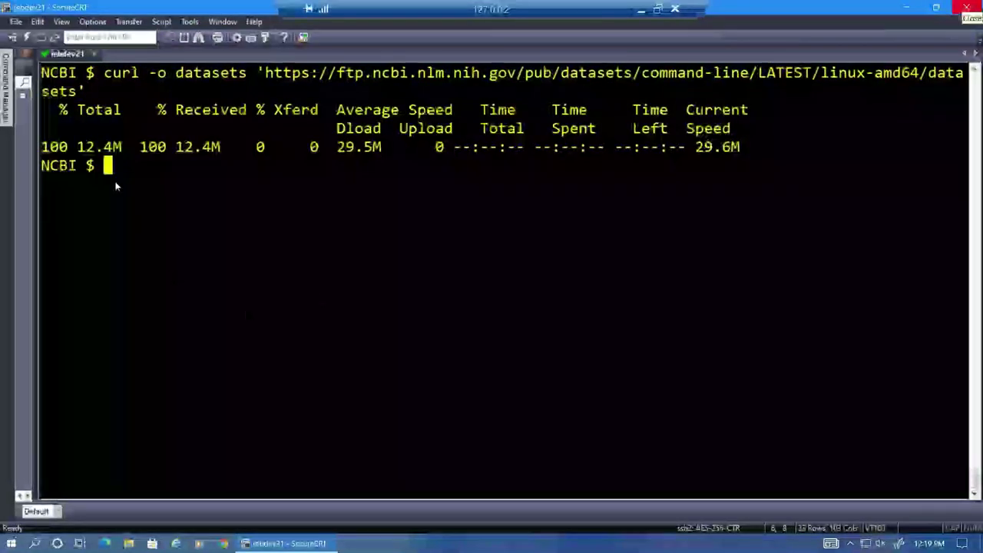
text(chmod +x datasets)
key(Return)
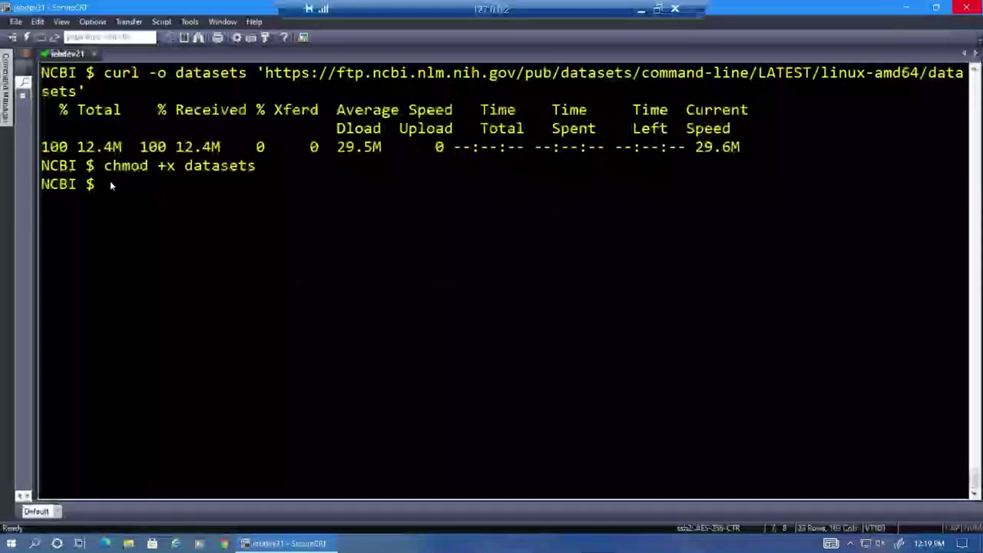
Step: Download the latest linux-amd64 dataformat tool from the NCBI FTP site with curl as dataformat and make it executable
text(curl -o dataformat 'https://ftp.ncbi.nlm.nih.gov/pub/datasets/command-line/LATEST/linux-amd64/dataformat')
key(Return)
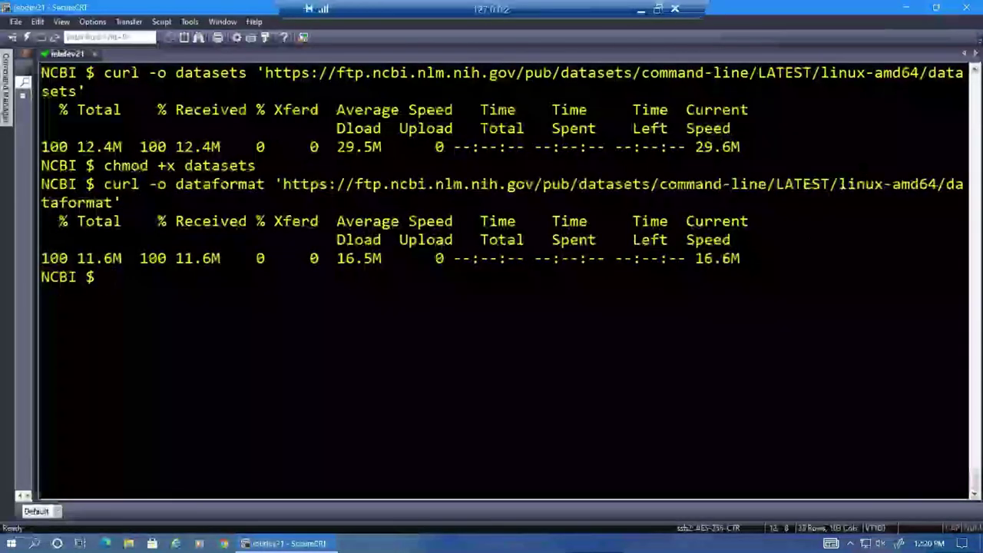
right_click(108, 279)
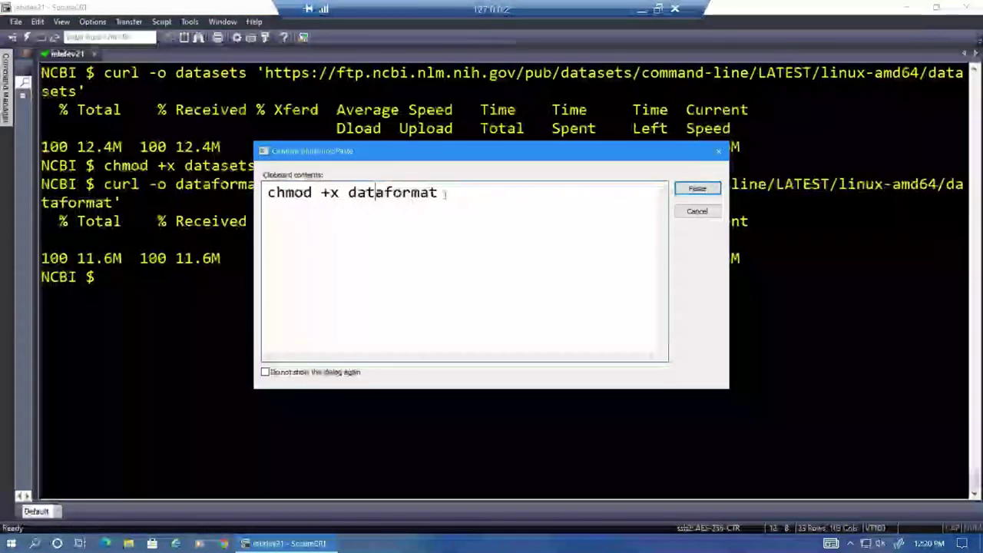
click(696, 189)
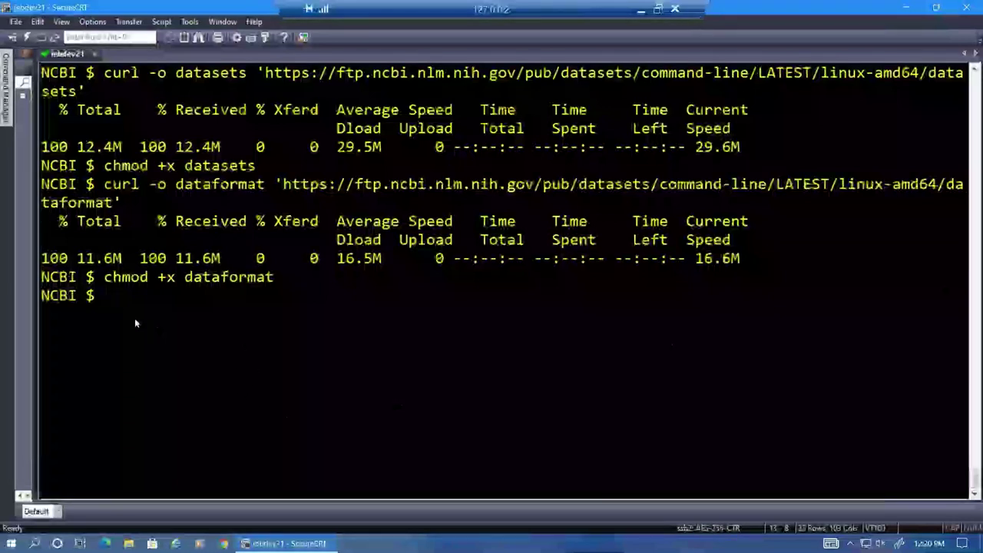
Step: Download the human reference genome as human.zip and output organism-name, tax-id, assminfo-name, assminfo-refseq-assm-accession and annotinfo-name from it as TSV with dataformat
right_click(107, 299)
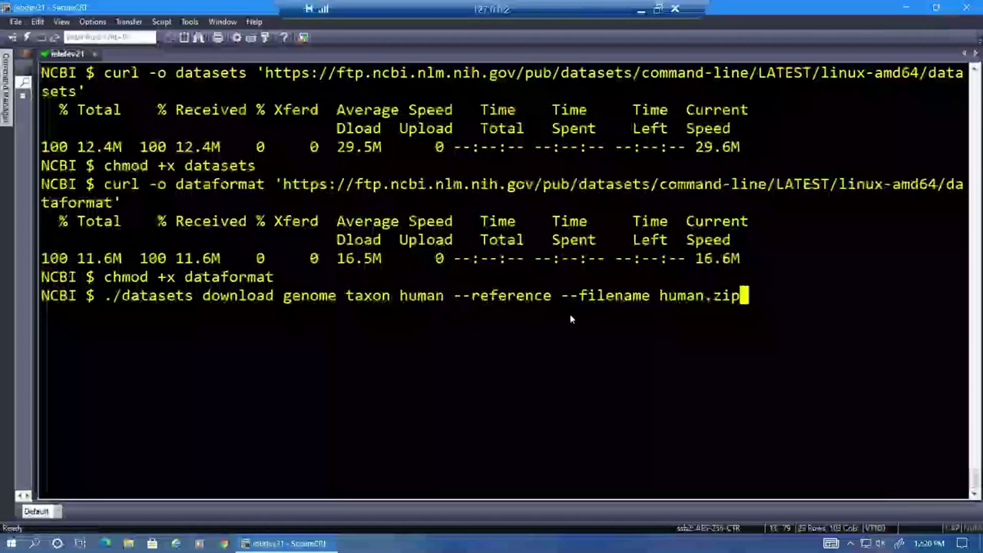
key(Return)
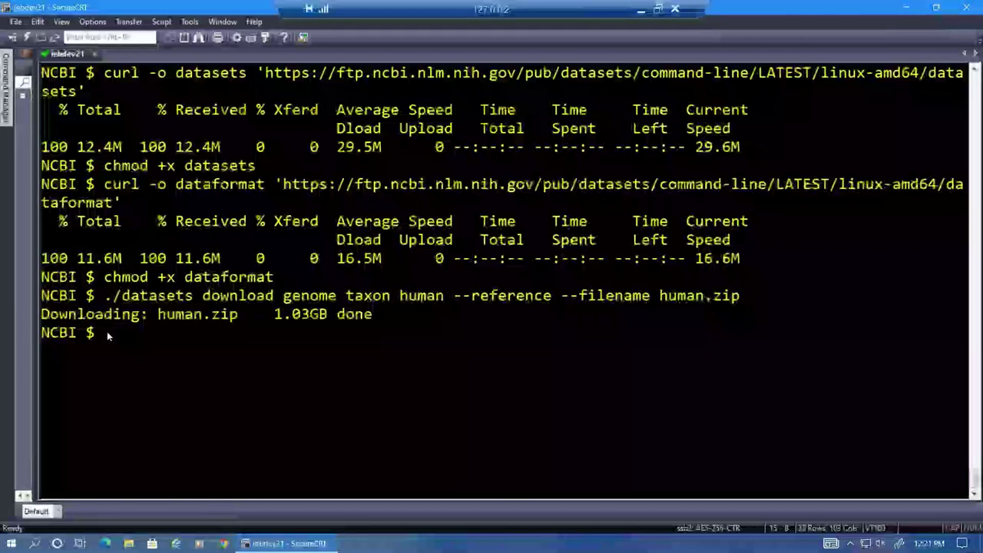
text(./dataformat tsv genome --package human.zip --fields organism-name,tax-id,assminfo-name,assminfo-refseq-assm-accession,annotinfo-name)
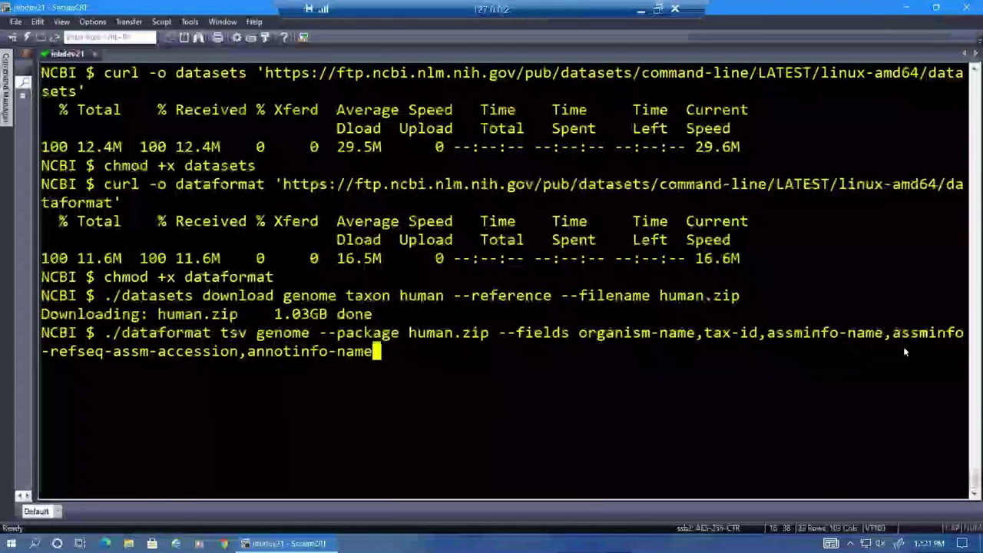
key(Return)
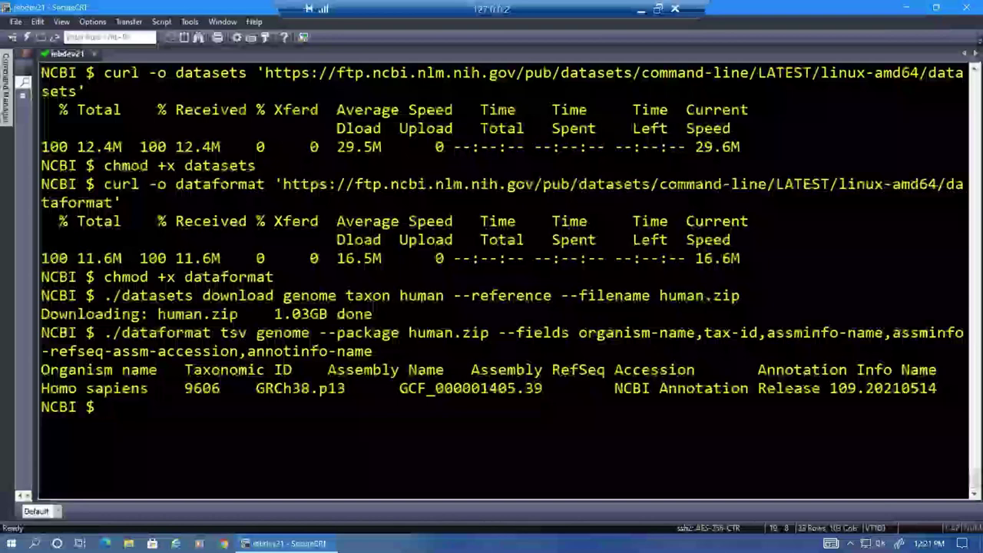
Step: View the full dataformat TSV genome report of human.zip in less, quit the pager and clear the terminal
right_click(110, 410)
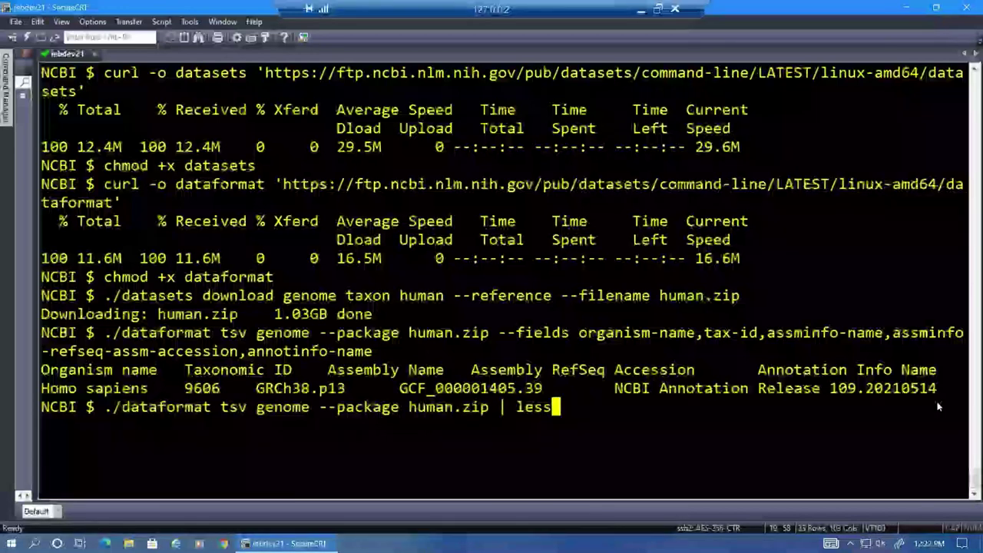
key(Return)
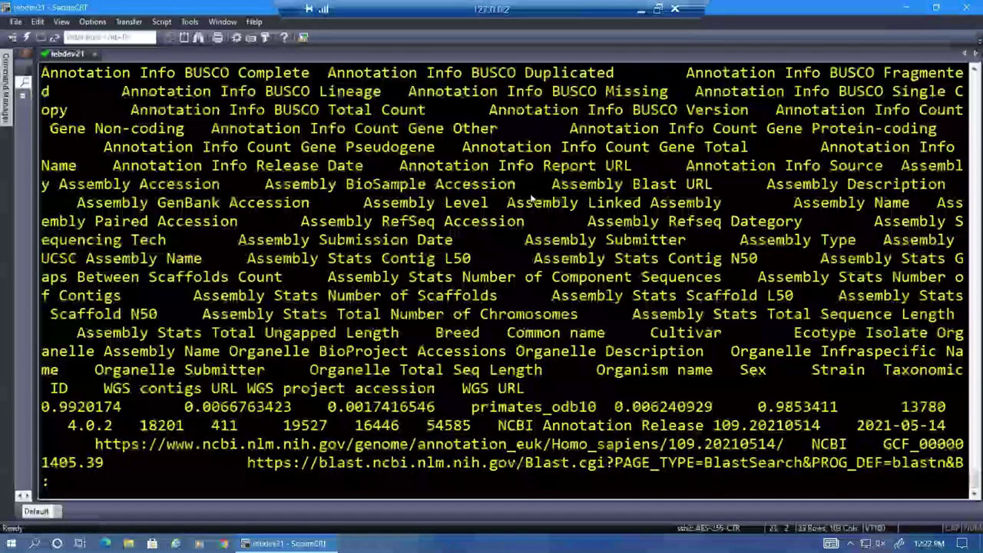
text(qc)
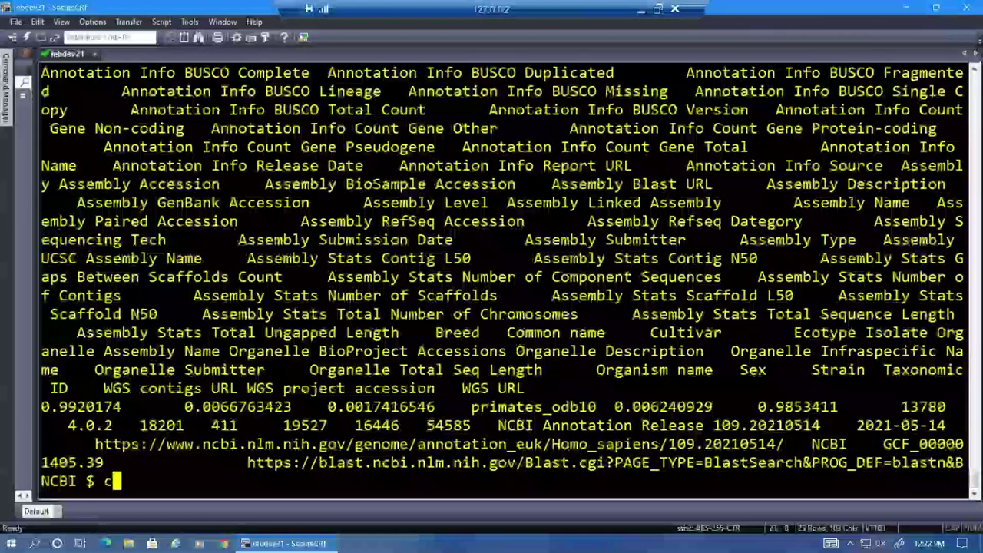
text(lear)
key(Return)
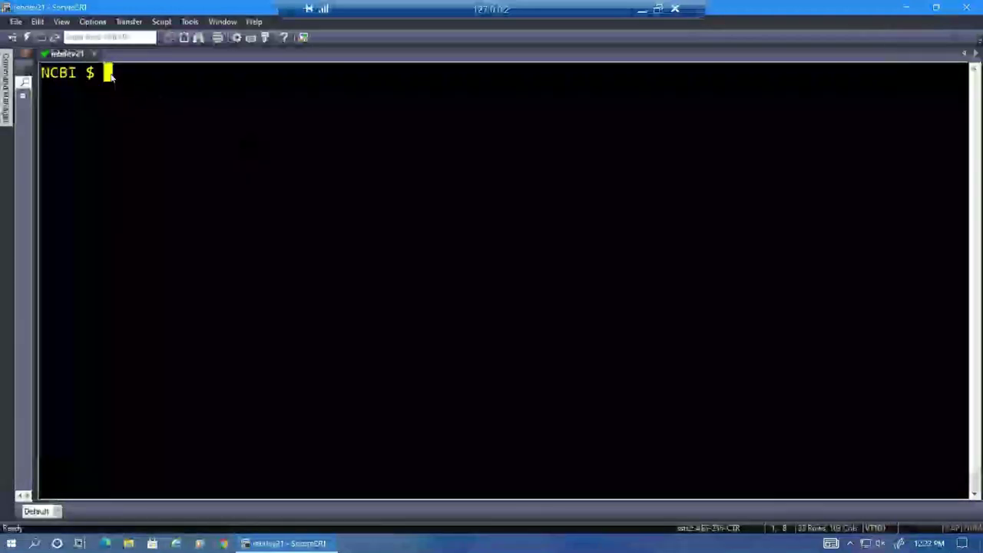
Step: Unzip human.zip, replacing all existing files, and look over the list of extracted files
text(unzip human.zip)
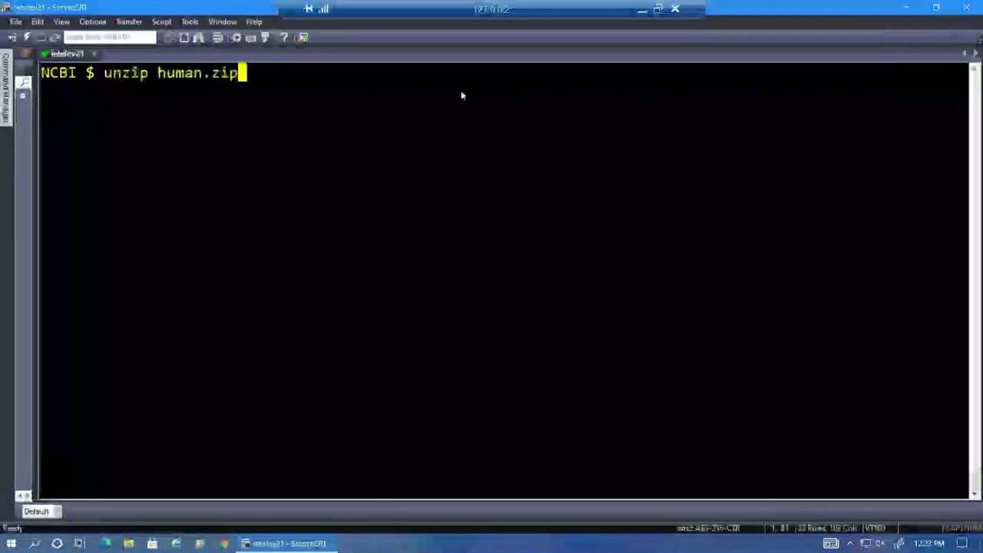
key(Return)
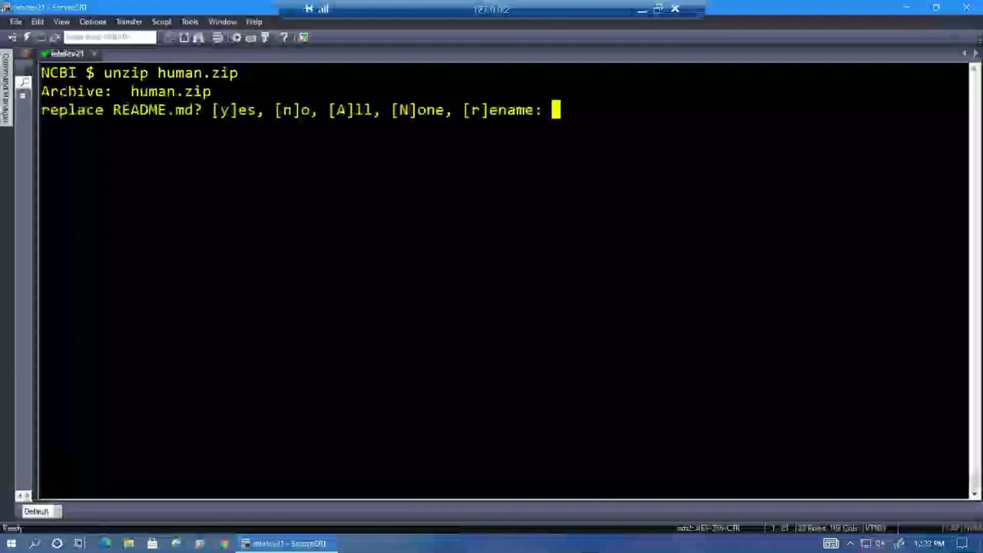
text(A)
key(Return)
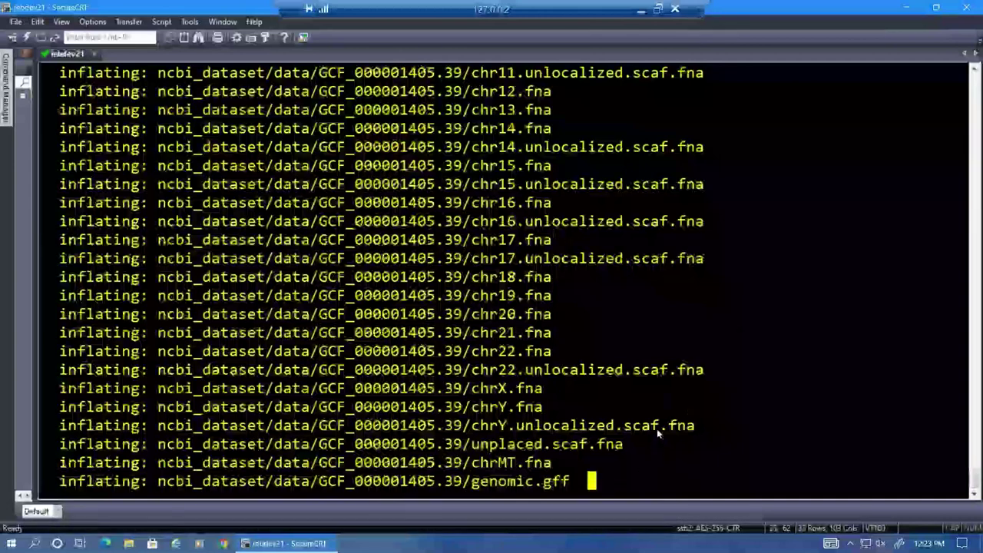
scroll(657, 428, up, 2)
scroll(657, 432, up, 5)
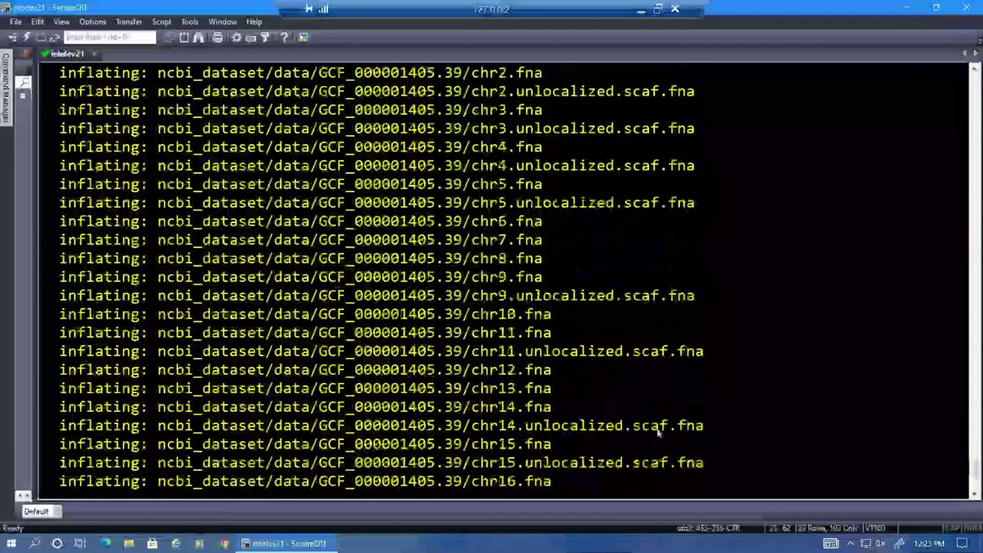
scroll(658, 431, down, 7)
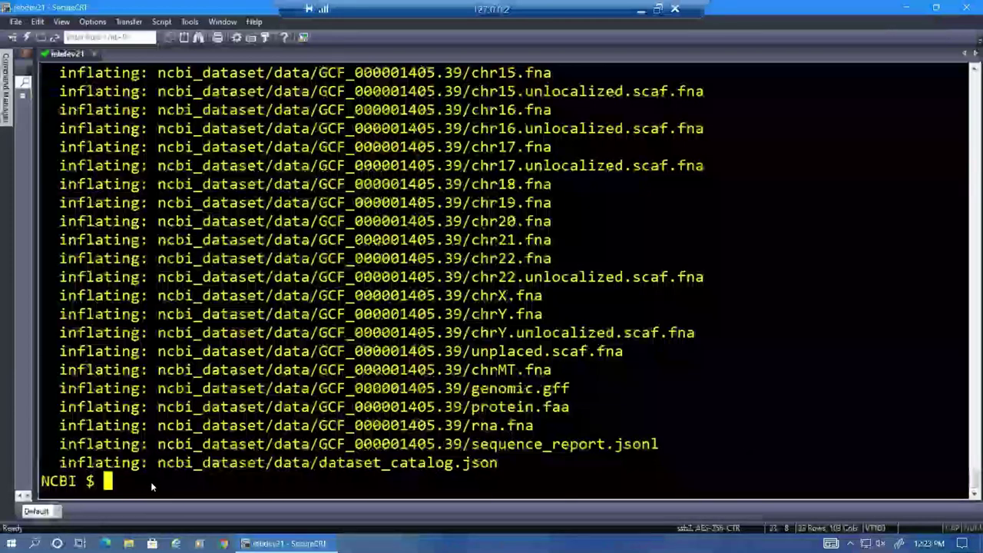
Step: Display the help for datasets download genome and read through its examples, available commands and flags
text(./datasets )
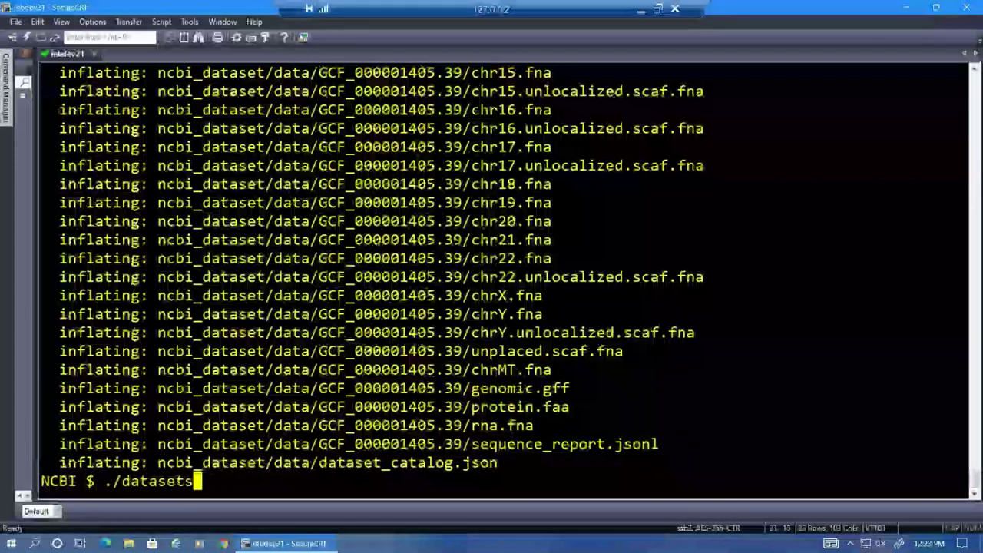
text(download genome -h)
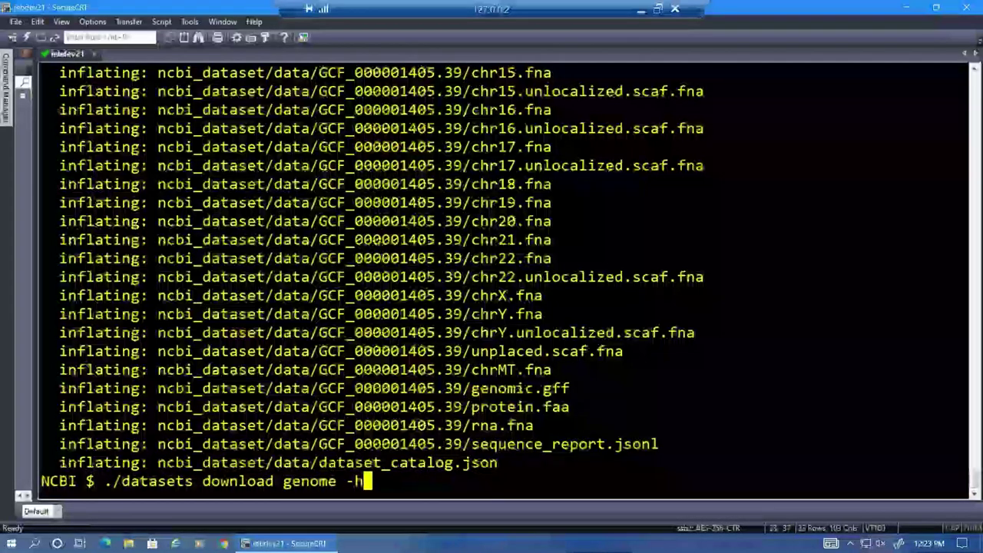
key(Return)
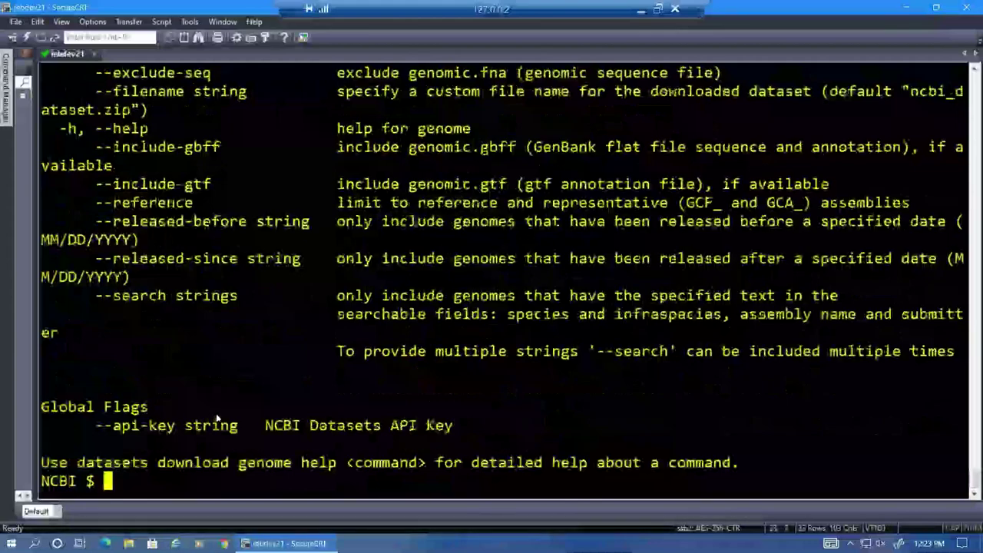
scroll(219, 414, up, 6)
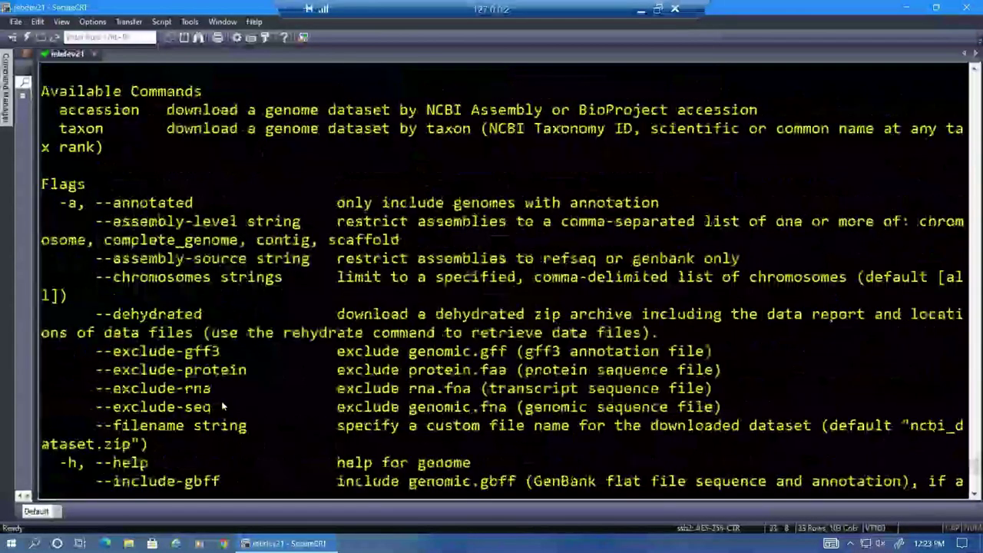
scroll(222, 407, up, 3)
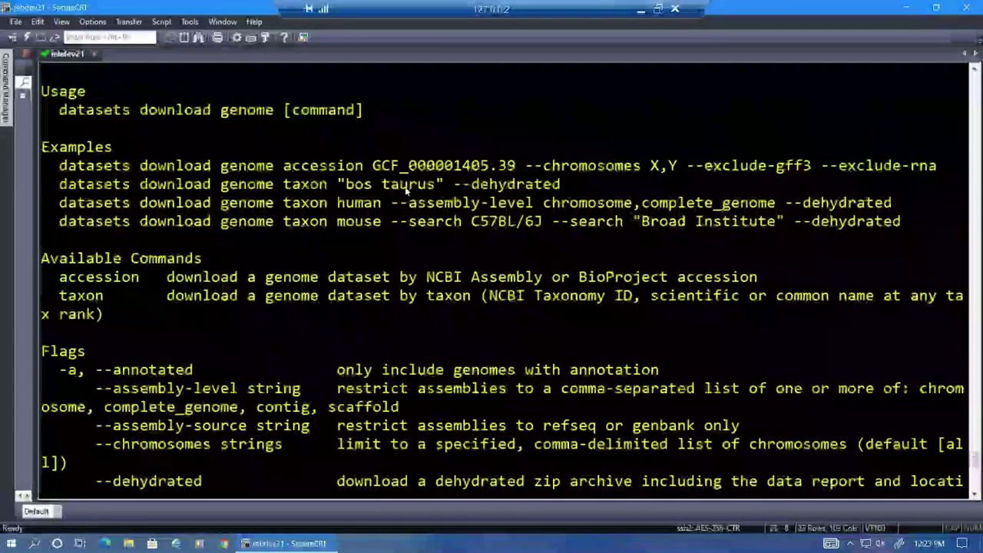
scroll(385, 317, down, 1)
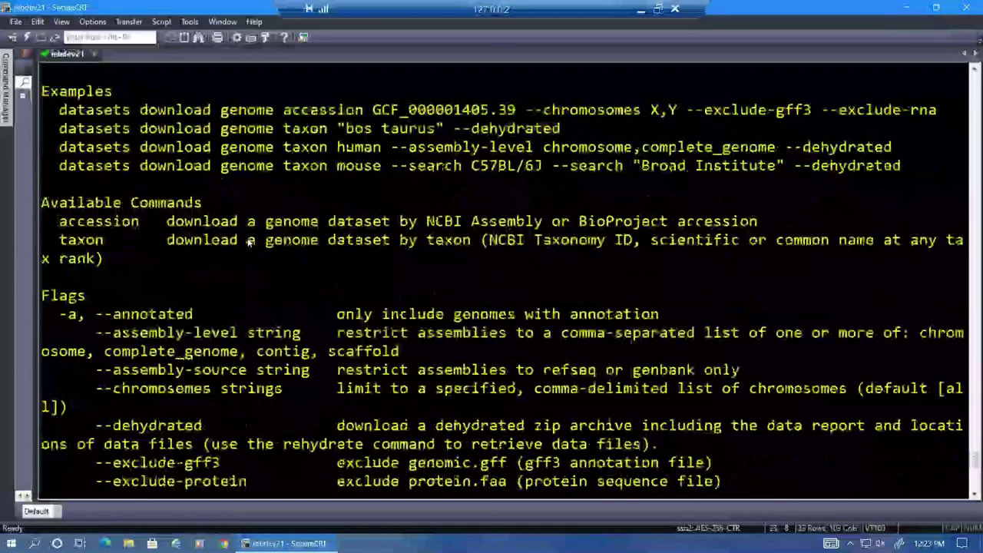
scroll(223, 295, down, 2)
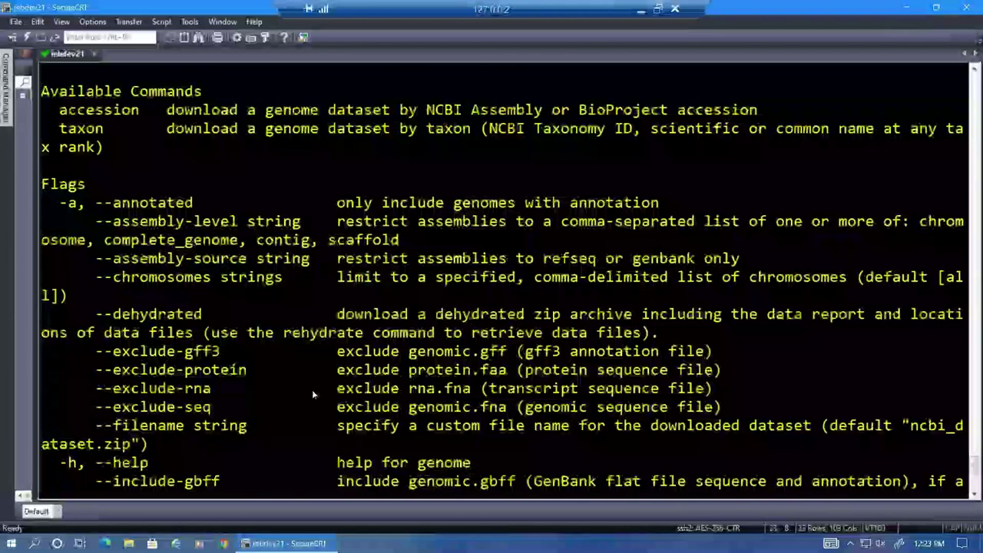
scroll(298, 328, down, 1)
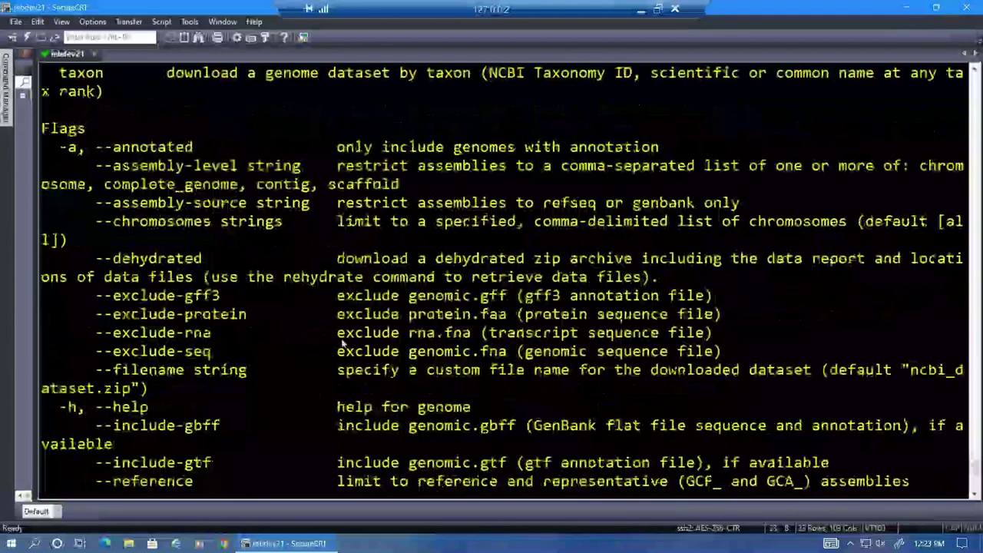
scroll(346, 344, down, 2)
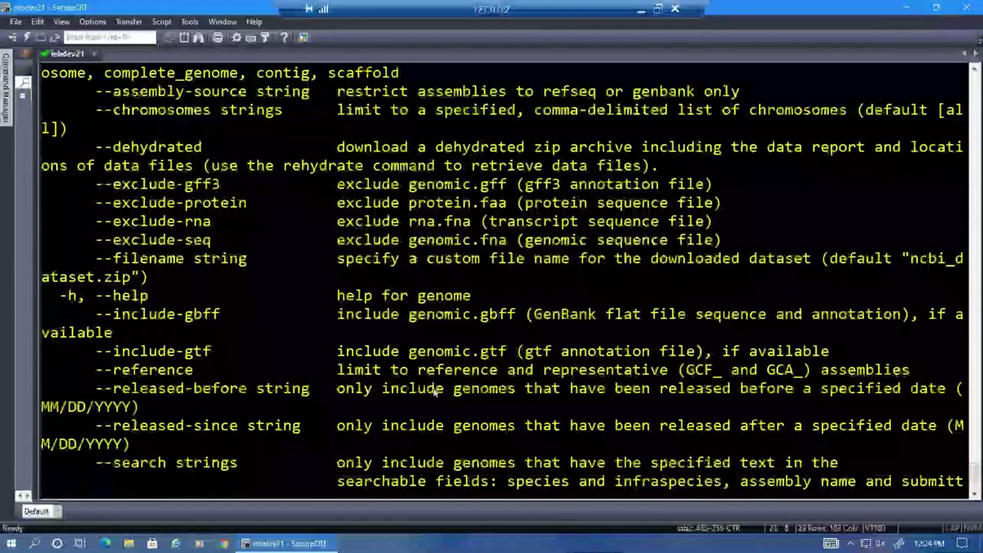
scroll(424, 408, down, 2)
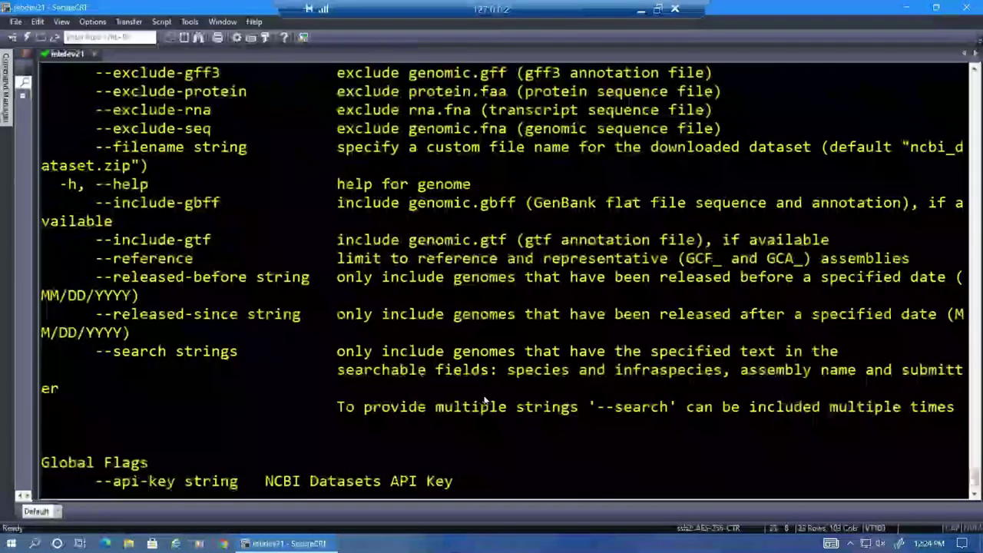
scroll(485, 399, up, 2)
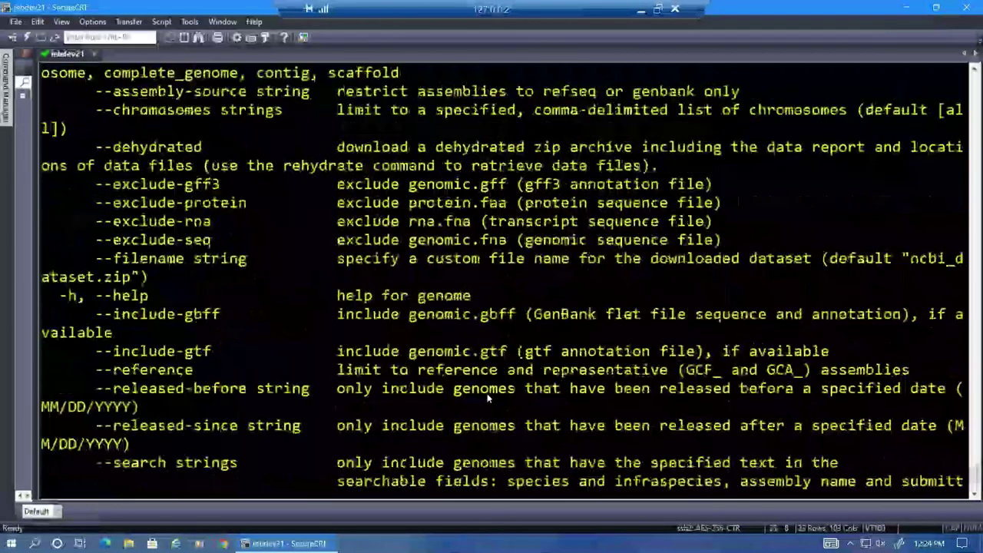
scroll(487, 395, down, 3)
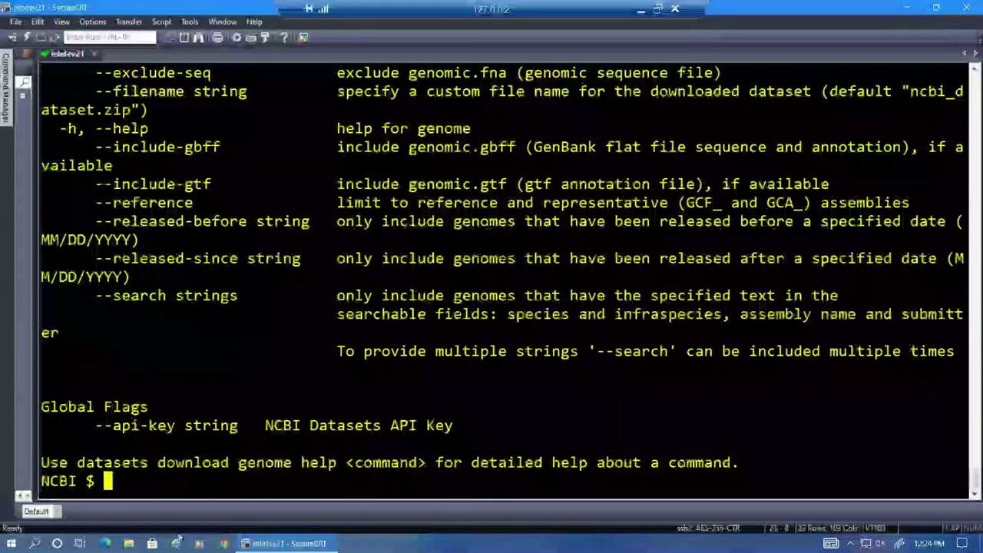
Step: Download the data for the human gene symbols ACRV1, A2M and ACE2 with datasets as 3_genes.zip
right_click(112, 483)
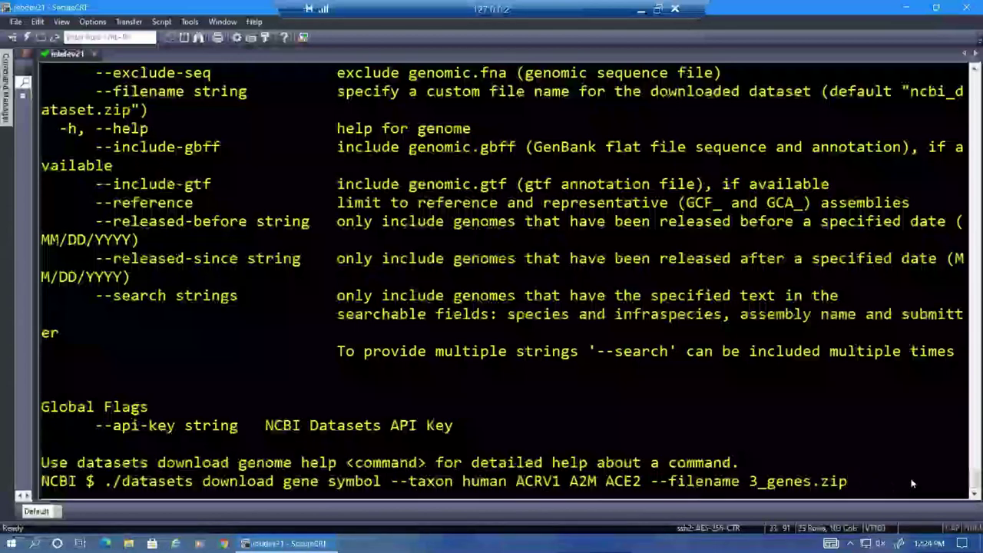
key(Return)
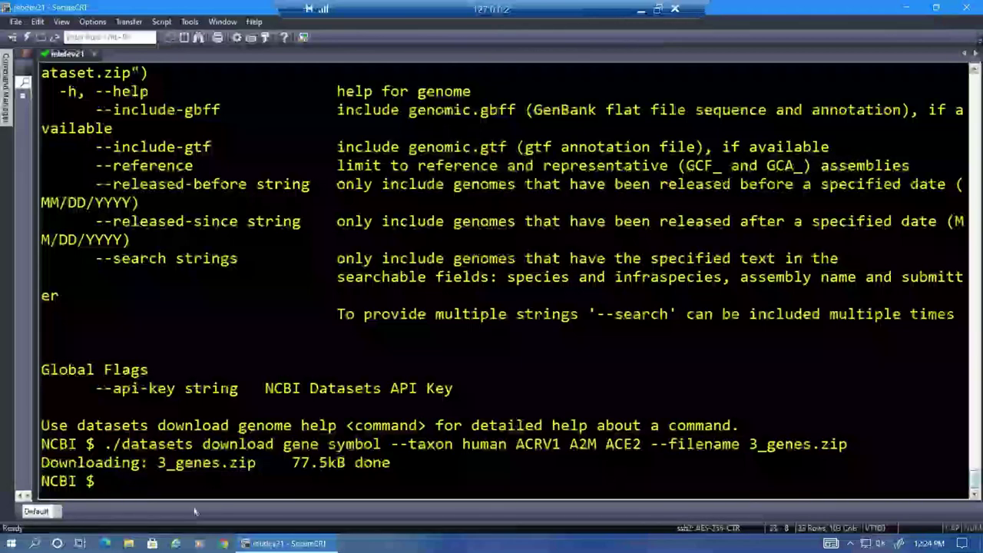
Step: Try to output a dataformat TSV gene report of 3_gene.zip with the fields gene-id, symbol, gene-type and ensembl-geneids
right_click(110, 487)
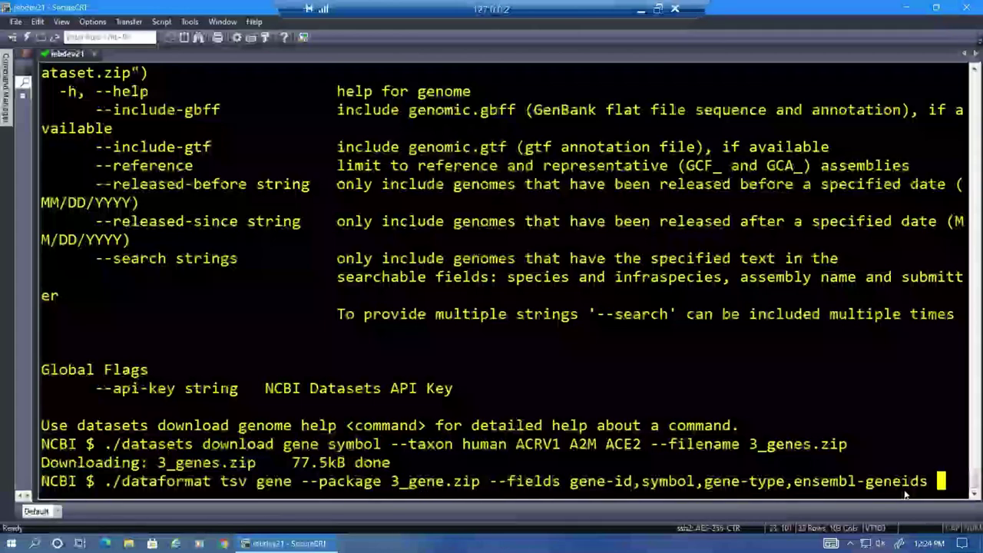
key(Return)
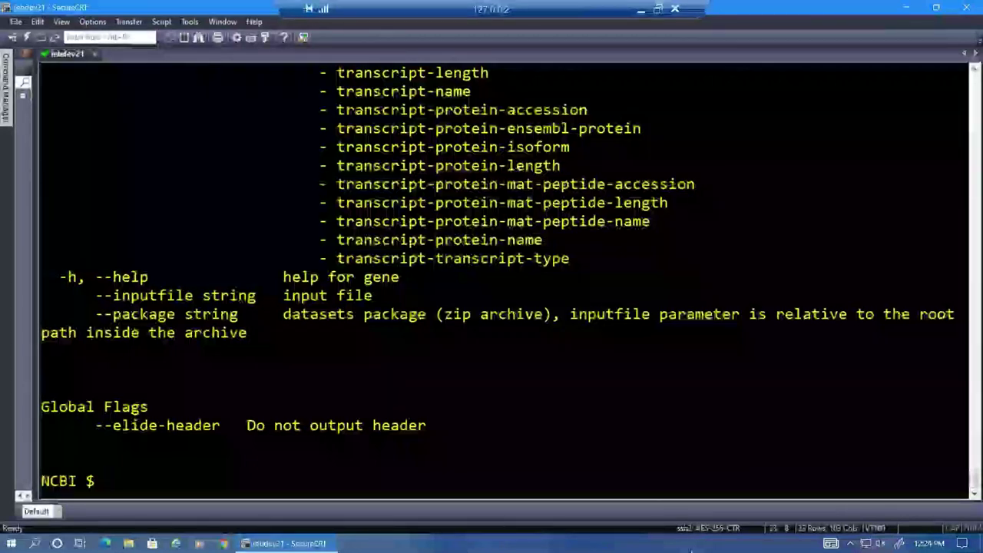
text(./dataformat tsv gene --package 3_gene.zip --fields gene-id,symbol,gene-type,ensembl-geneids)
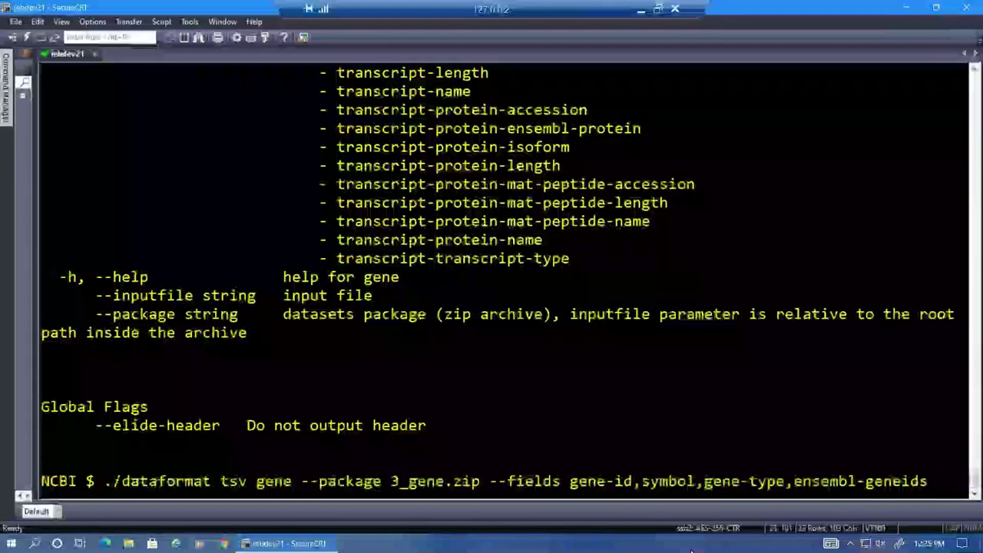
key(ctrl+u)
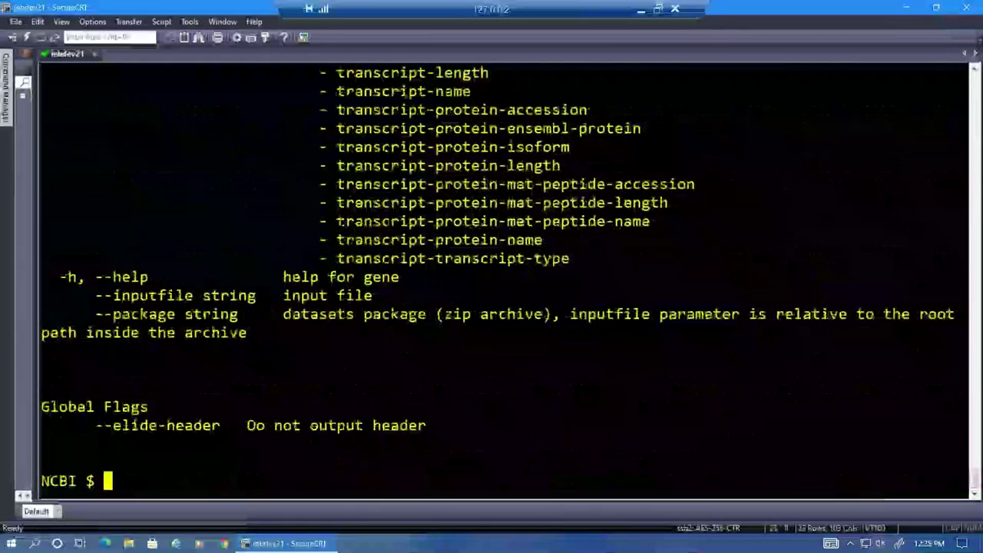
Step: View the full dataformat TSV gene report of 3_genes.zip in less and quit the pager
text(./dataformat tsv gene --package 3_genes.zip | less)
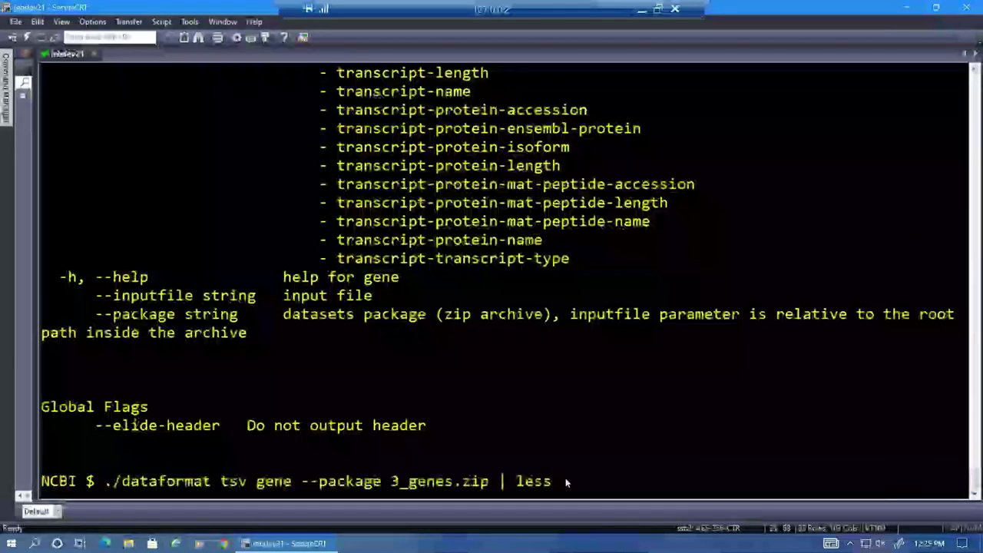
key(Return)
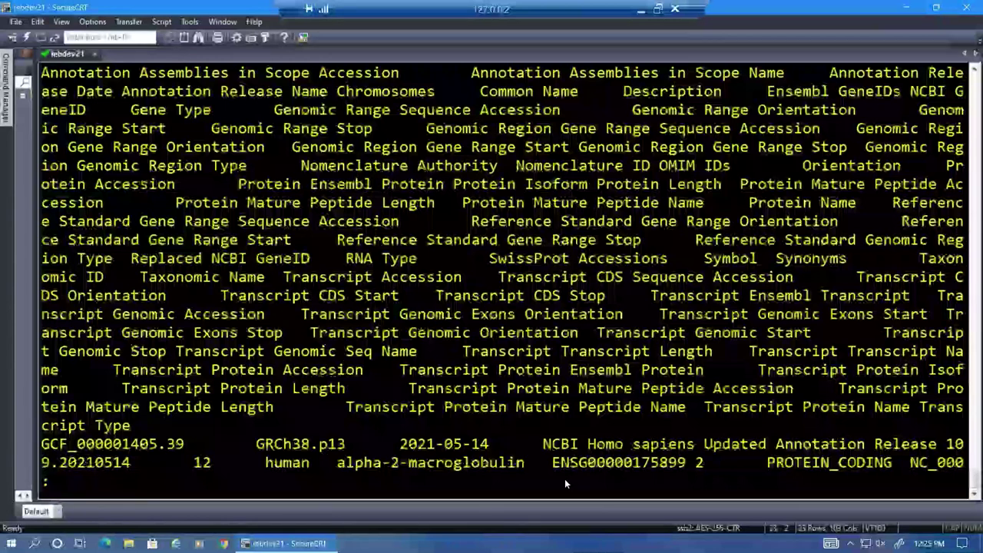
key(q)
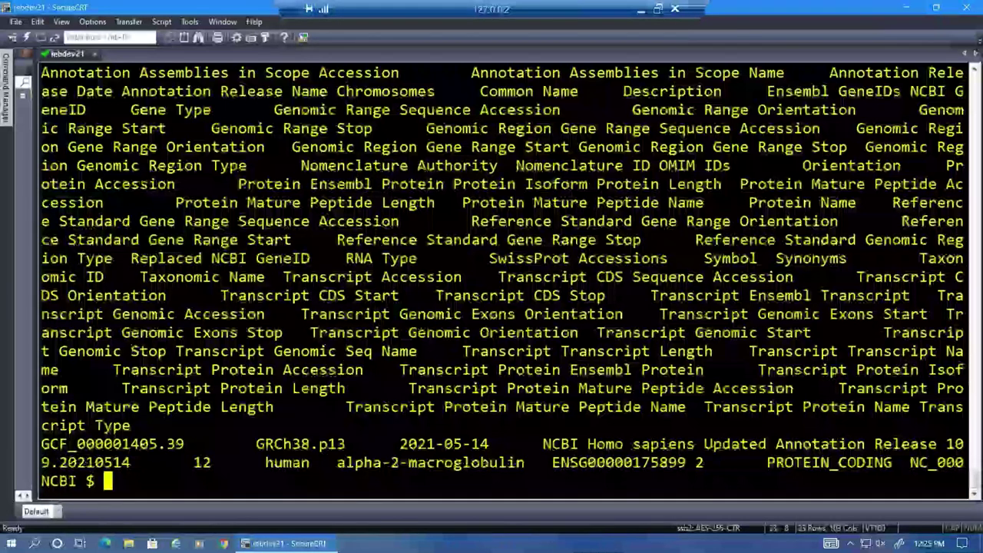
Step: Display the help for dataformat tsv gene and read through the list of available report fields
text(./dataformat)
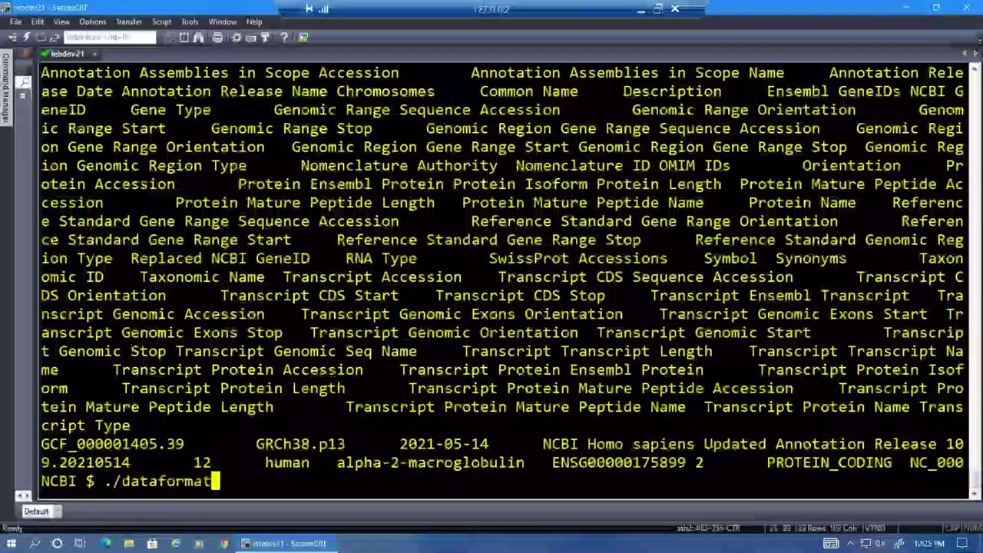
text( tsv ge)
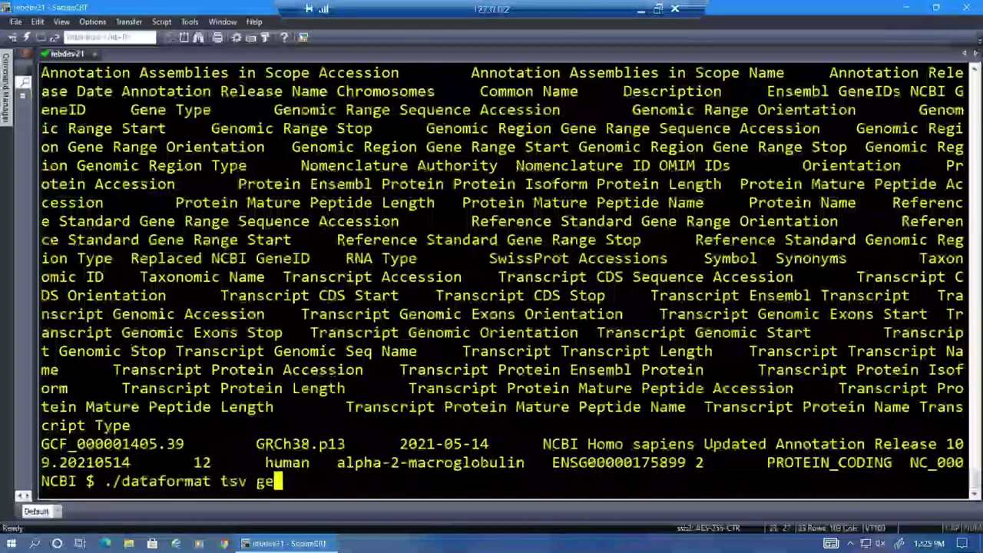
text(ne)
key(Return)
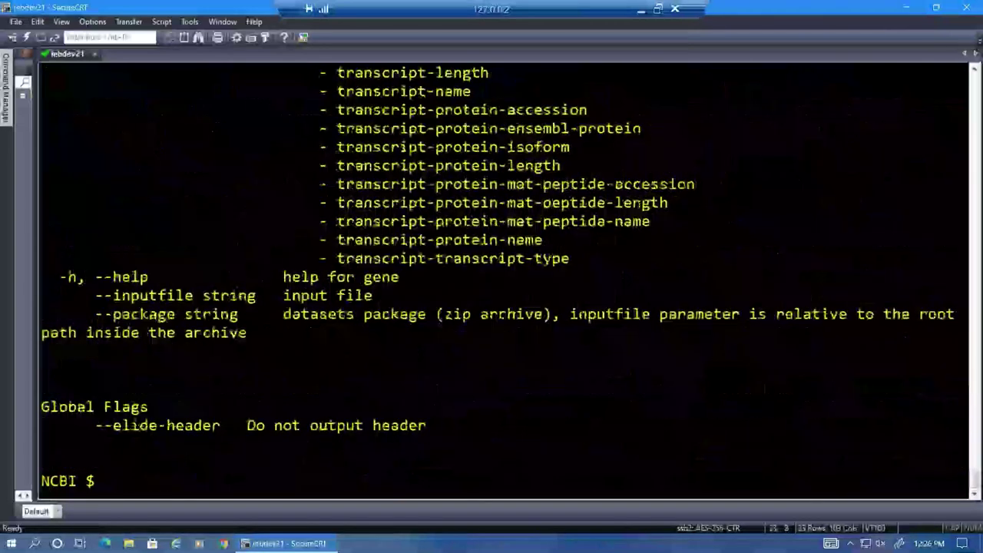
scroll(657, 271, up, 15)
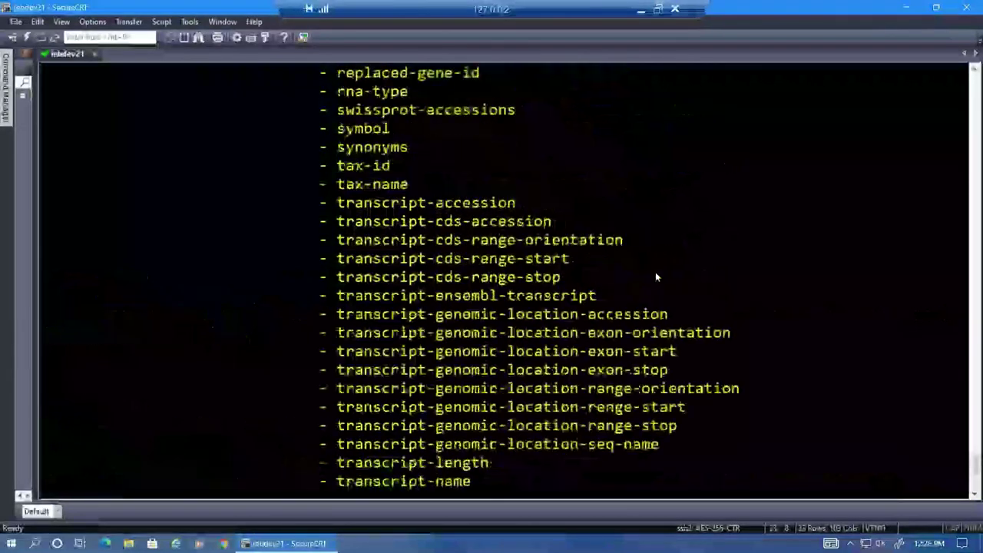
scroll(645, 279, up, 10)
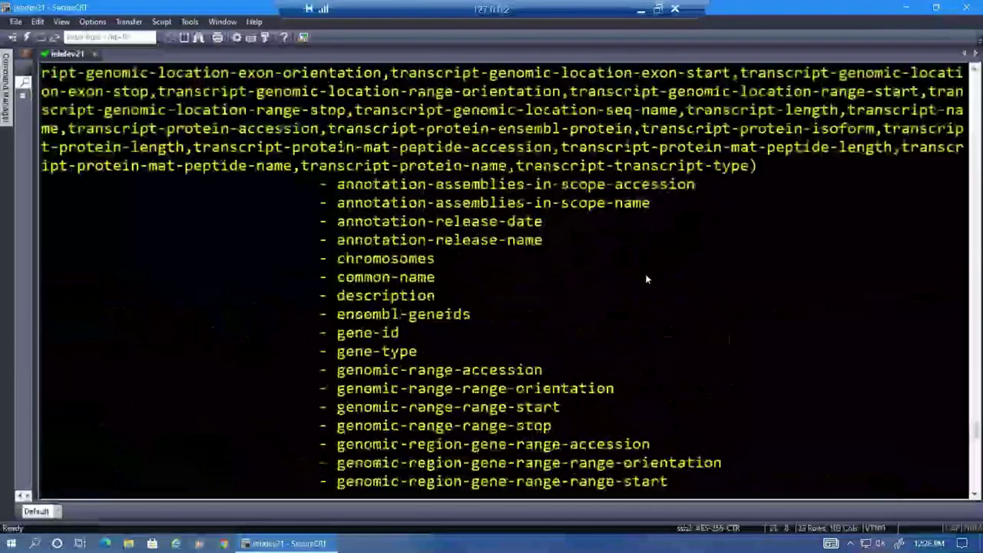
scroll(399, 376, down, 2)
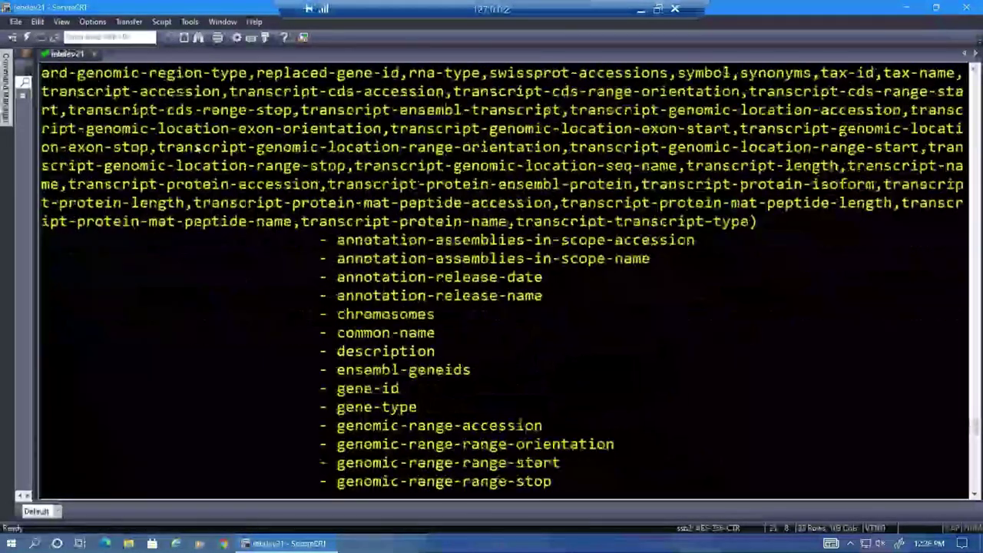
scroll(501, 255, up, 3)
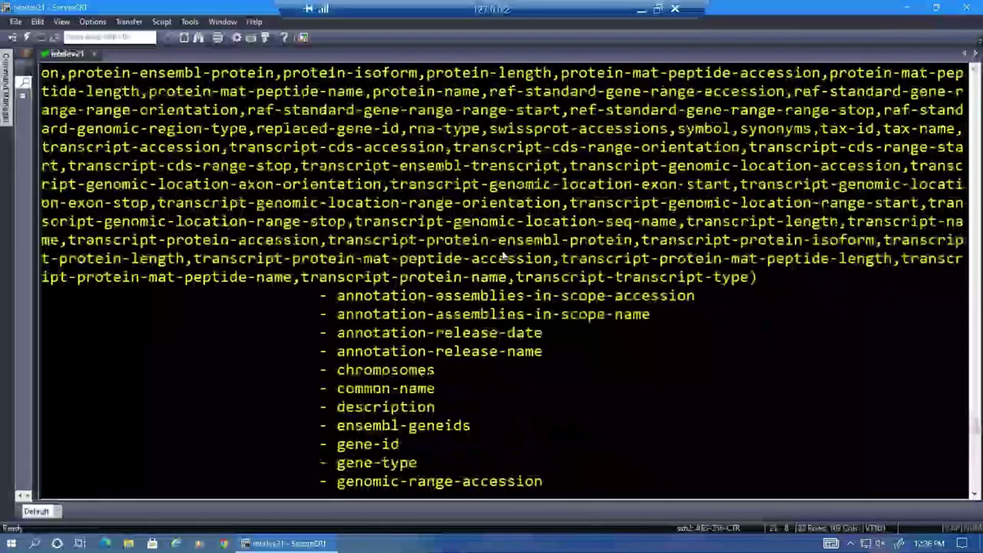
scroll(501, 255, down, 1)
scroll(505, 255, down, 5)
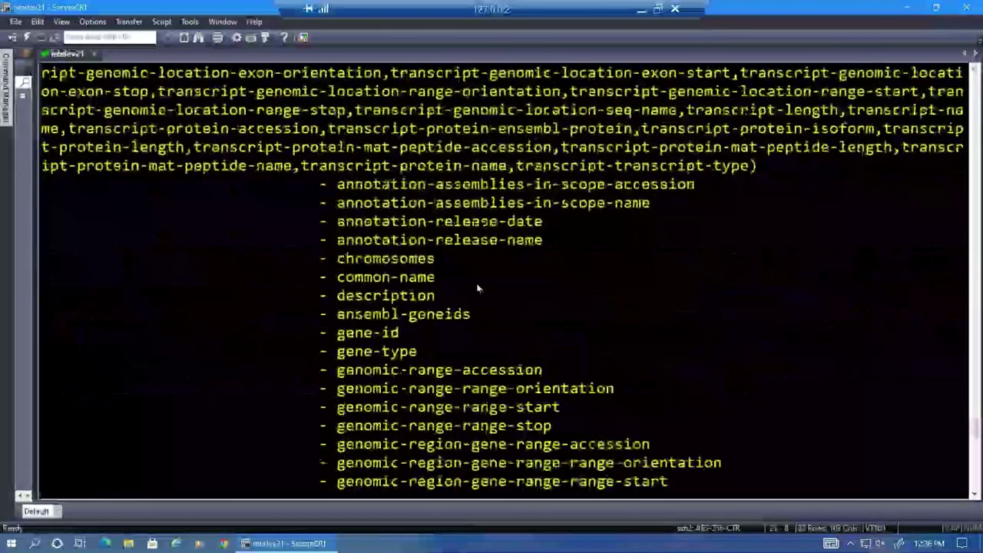
scroll(397, 371, down, 8)
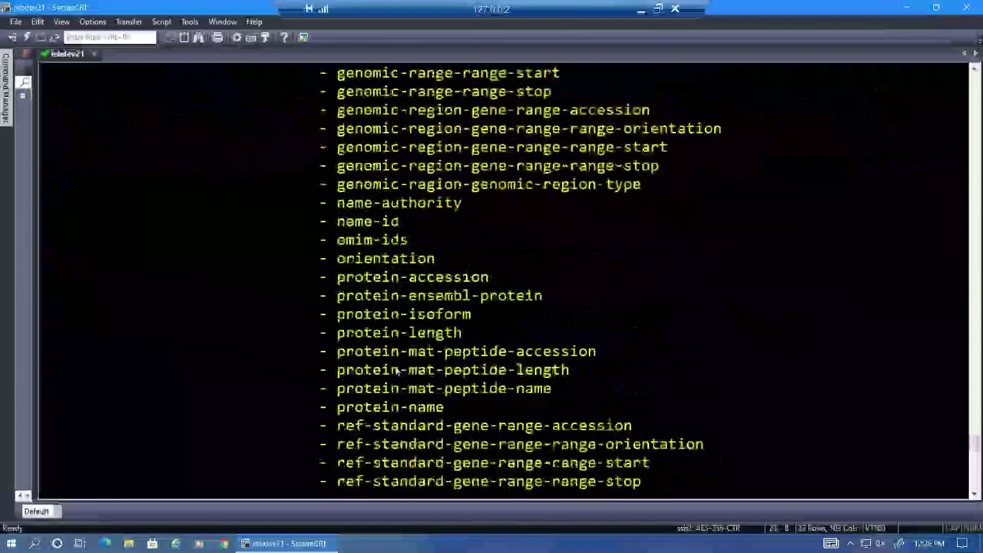
scroll(397, 371, down, 11)
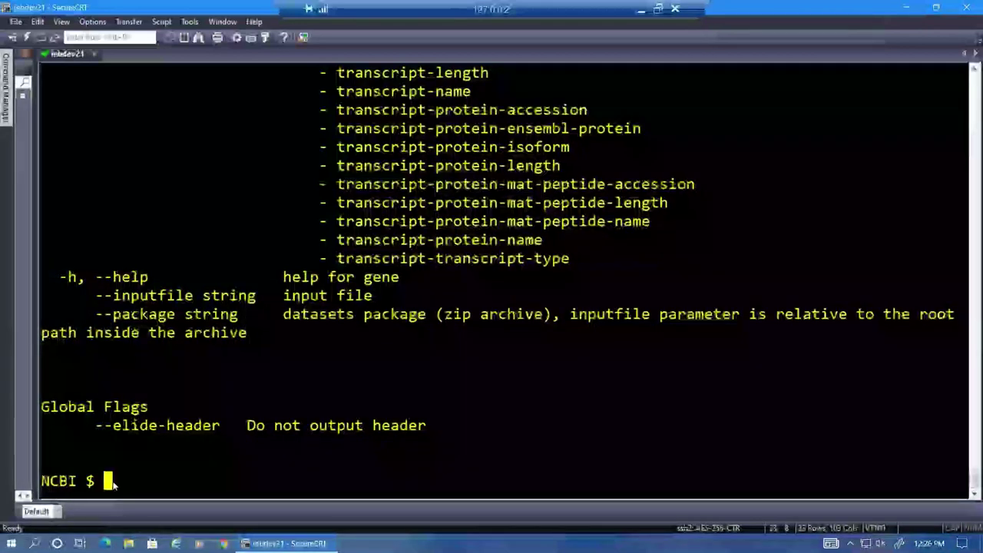
Step: Unzip 3_genes.zip, replacing all existing files
text(unzip 3_genes.zip)
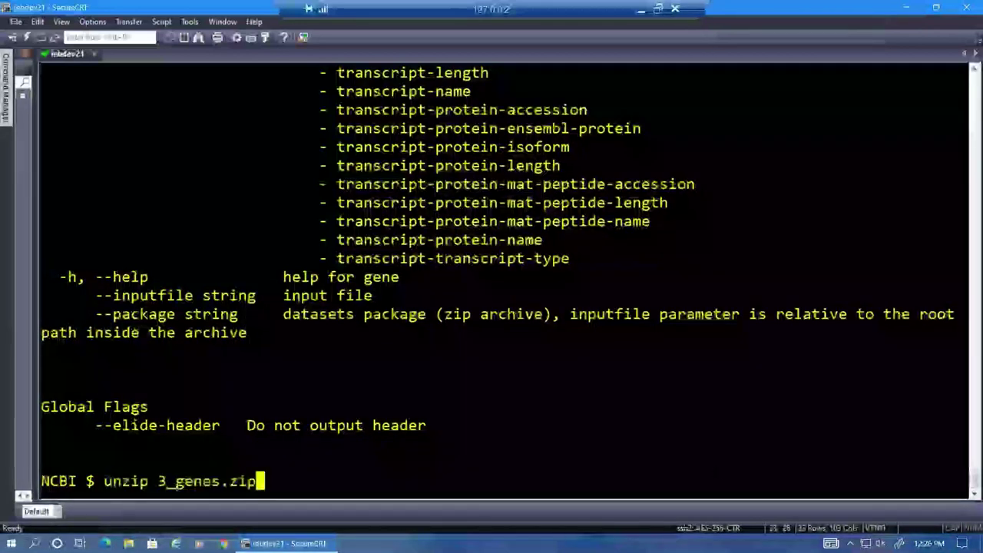
key(Return)
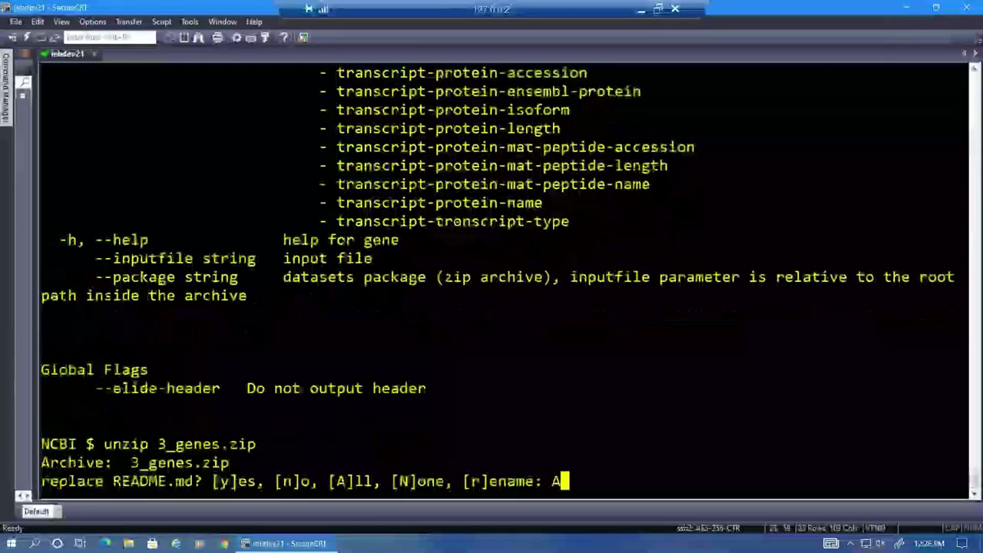
key(Return)
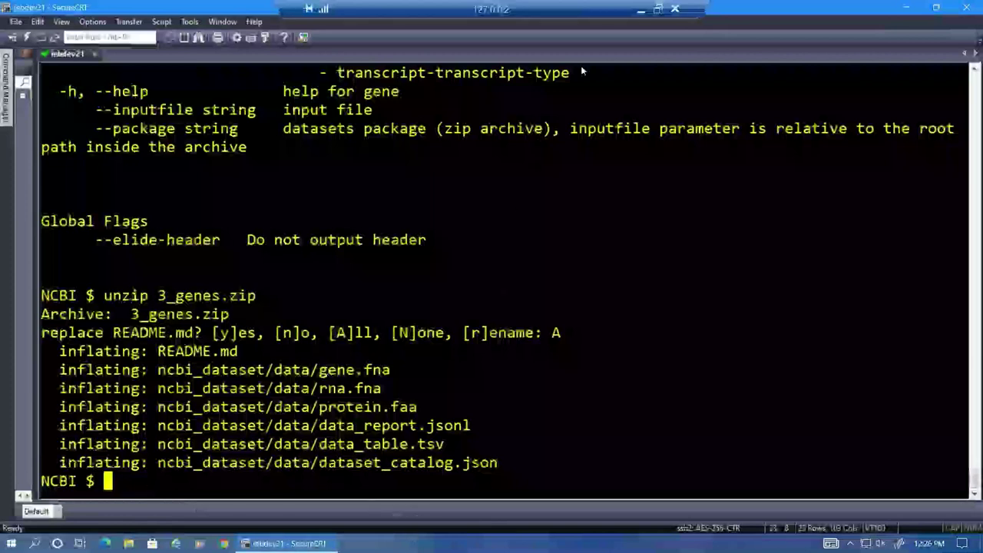
Step: Switch to the PowerPoint presentation, start the slide show from the current slide and advance to the "Datasets web pages" slide
click(658, 9)
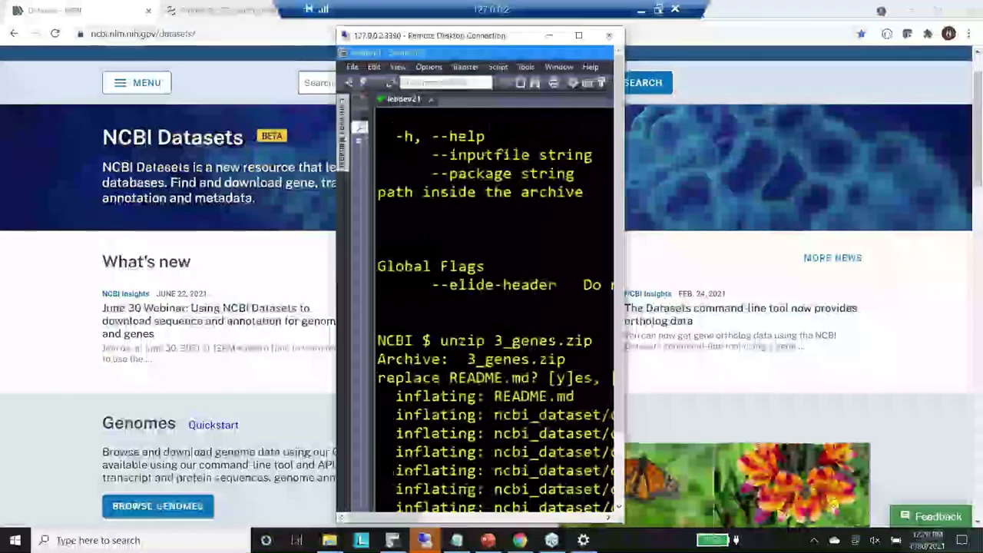
click(488, 540)
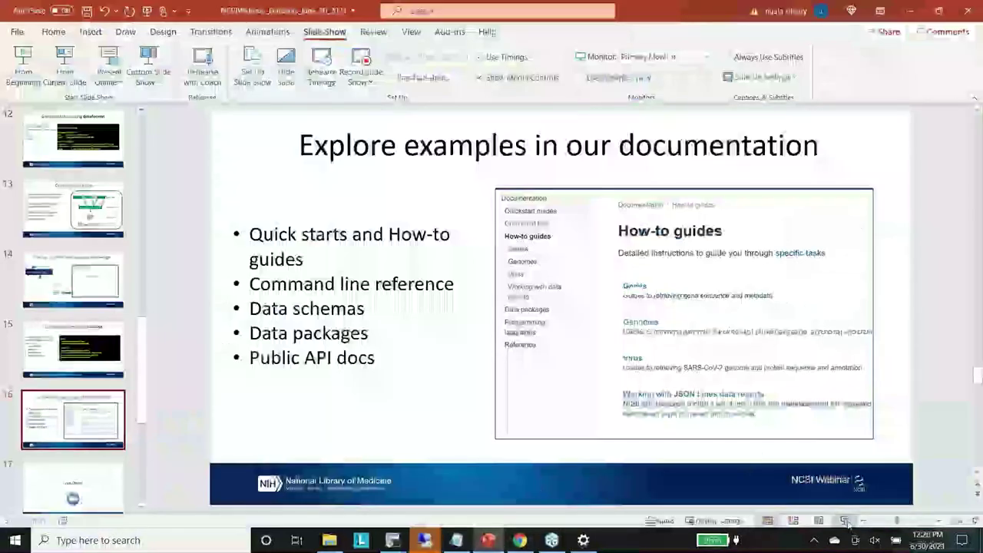
key(shift+F5)
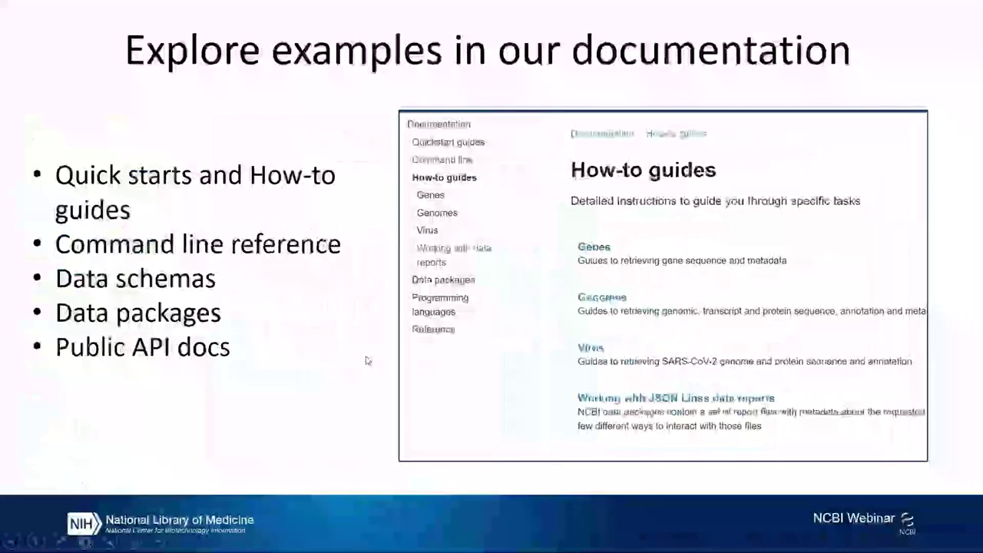
key(Right)
key(Right)
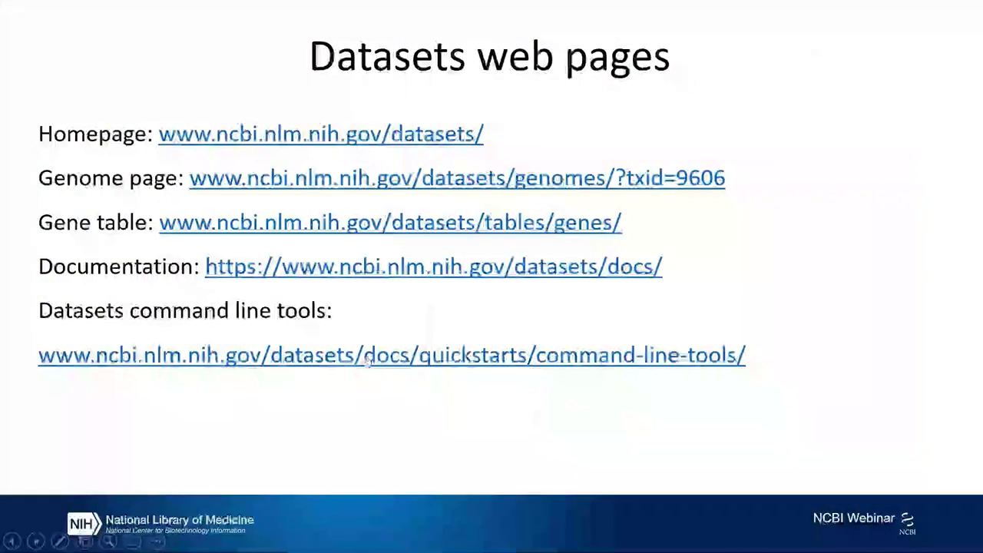
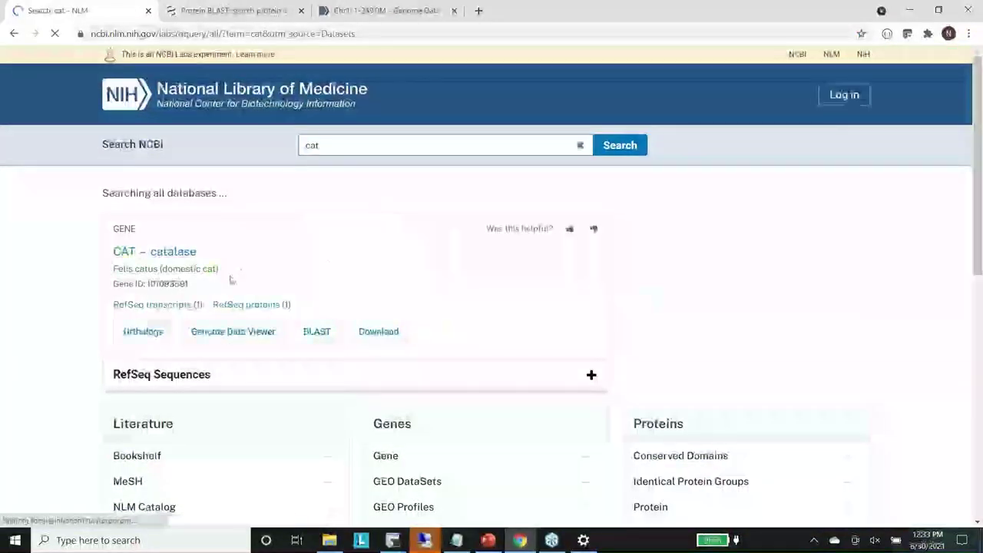
Step: Extend the NCBI search term to "cat genome" and run the search
click(322, 148)
text(gen)
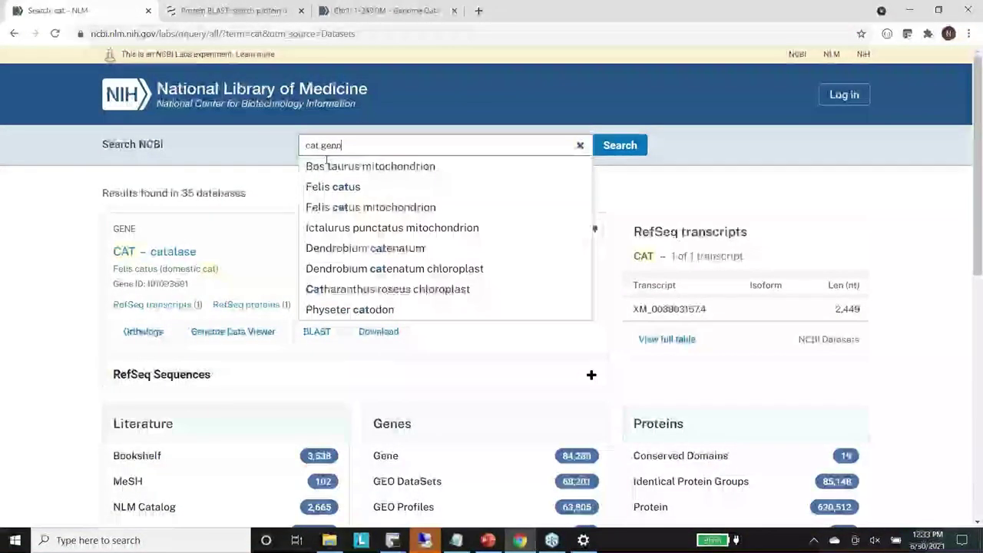
text(ome)
key(Return)
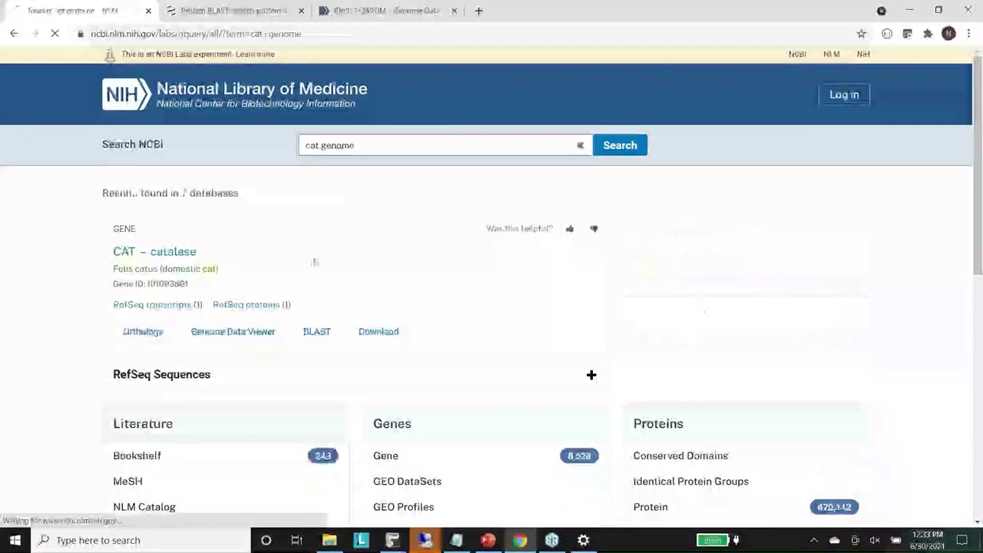
Step: Replace the NCBI search term with the suggested name Felis catus and run the search
triple_click(334, 154)
key(BackSpace)
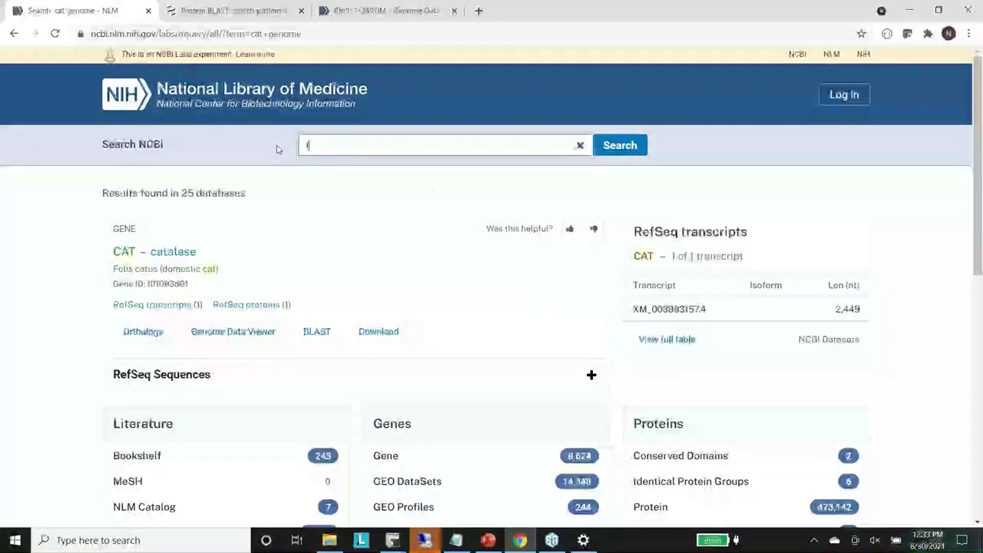
text(feli)
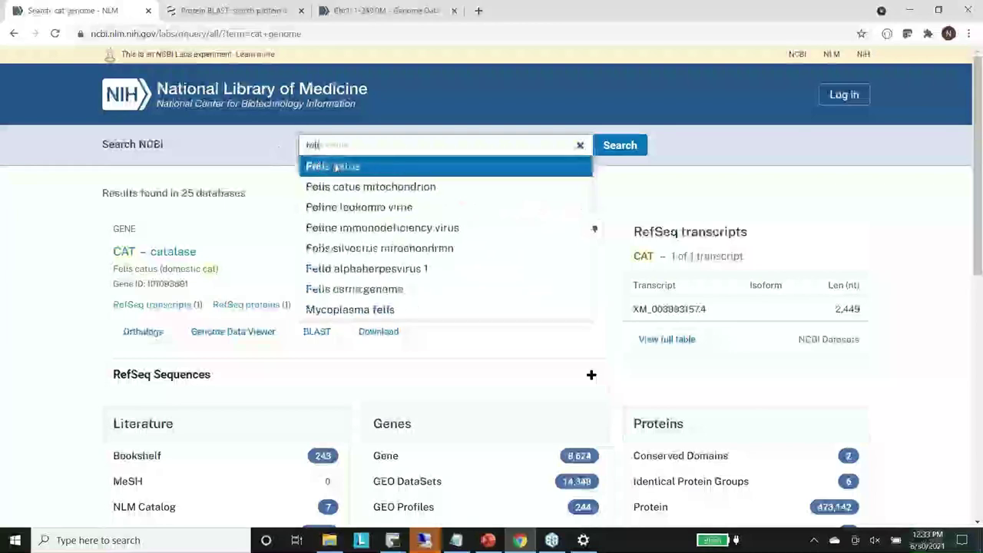
click(332, 166)
click(609, 148)
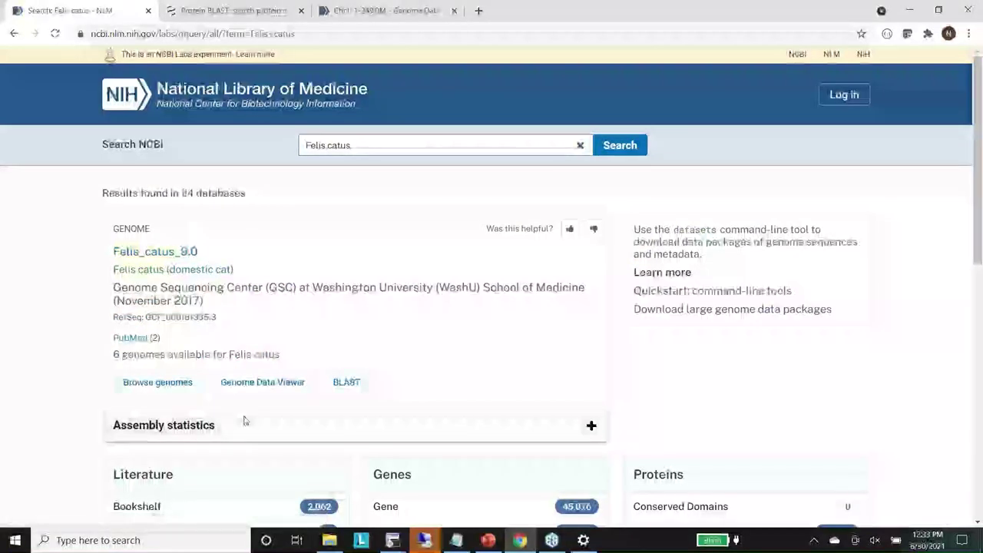
Step: Browse the available Felis catus genomes and show the available actions for the reference assembly Felis_catus_9.0
click(158, 382)
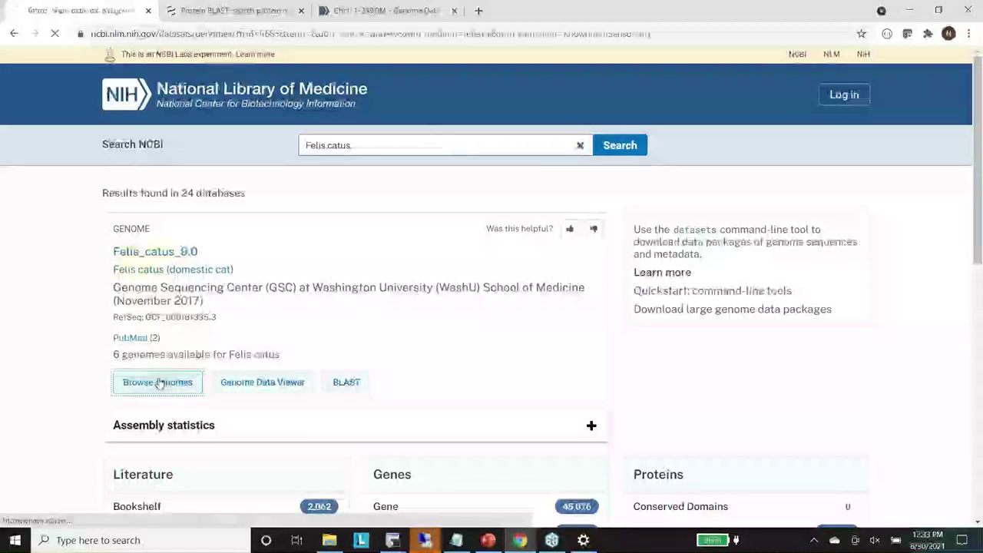
scroll(520, 402, down, 2)
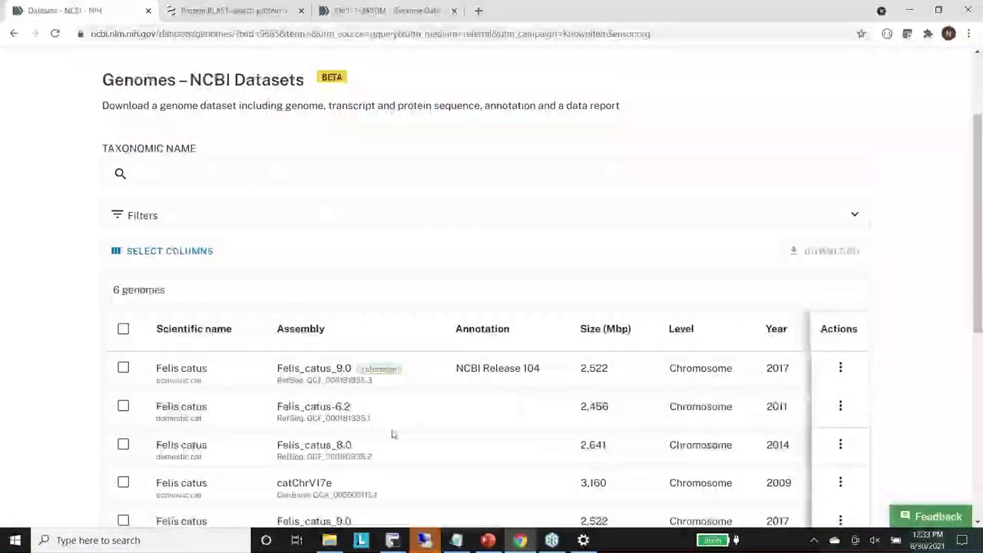
scroll(393, 432, down, 2)
scroll(391, 435, up, 1)
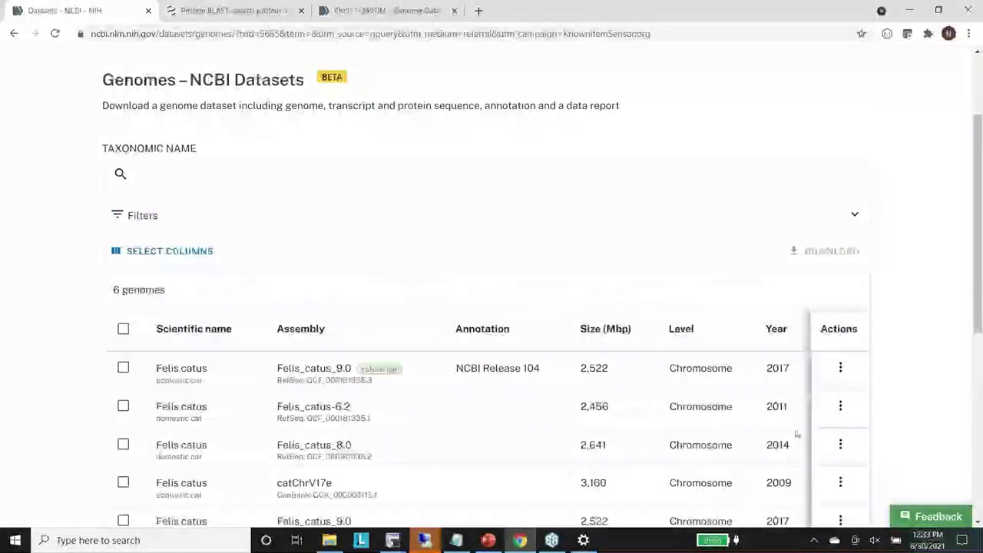
scroll(794, 432, up, 1)
click(841, 434)
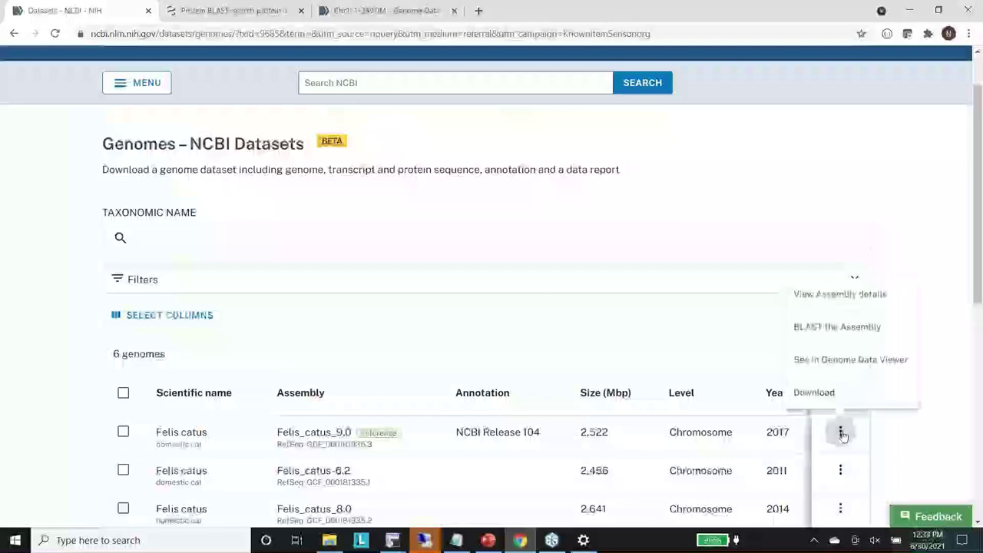
scroll(887, 434, up, 1)
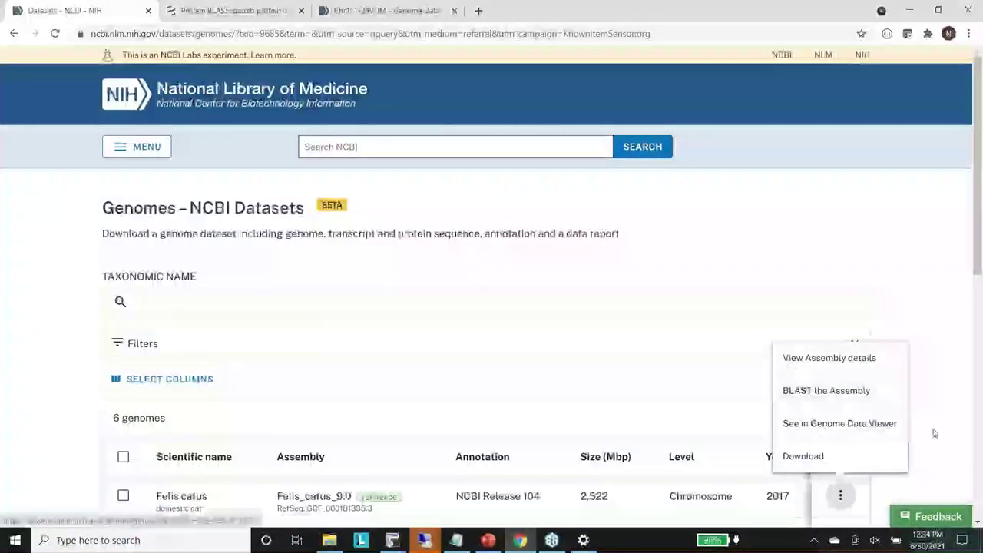
Step: Dismiss the actions for the reference assembly Felis_catus_9.0 and look over the list of Felis catus genomes
scroll(932, 430, down, 1)
scroll(546, 380, down, 3)
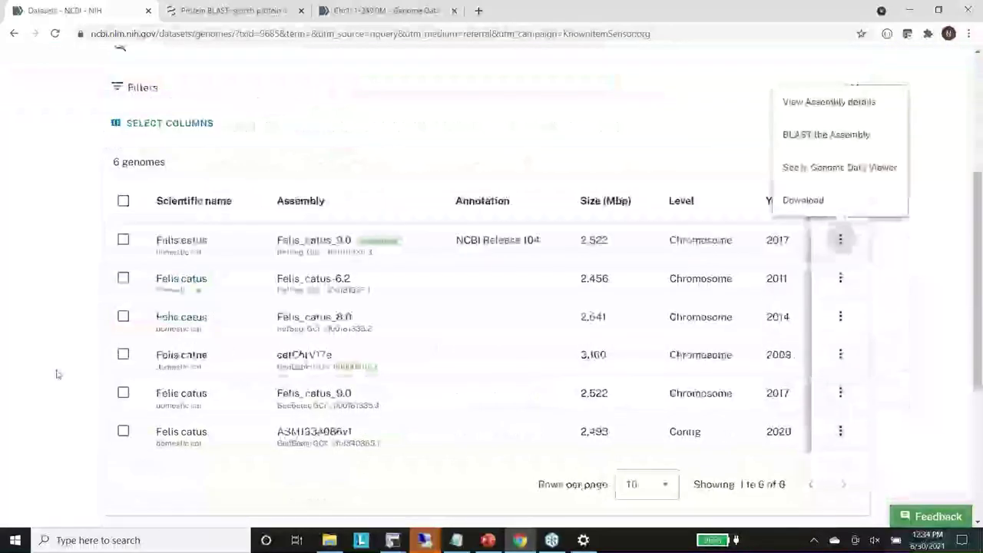
click(33, 155)
scroll(33, 154, up, 1)
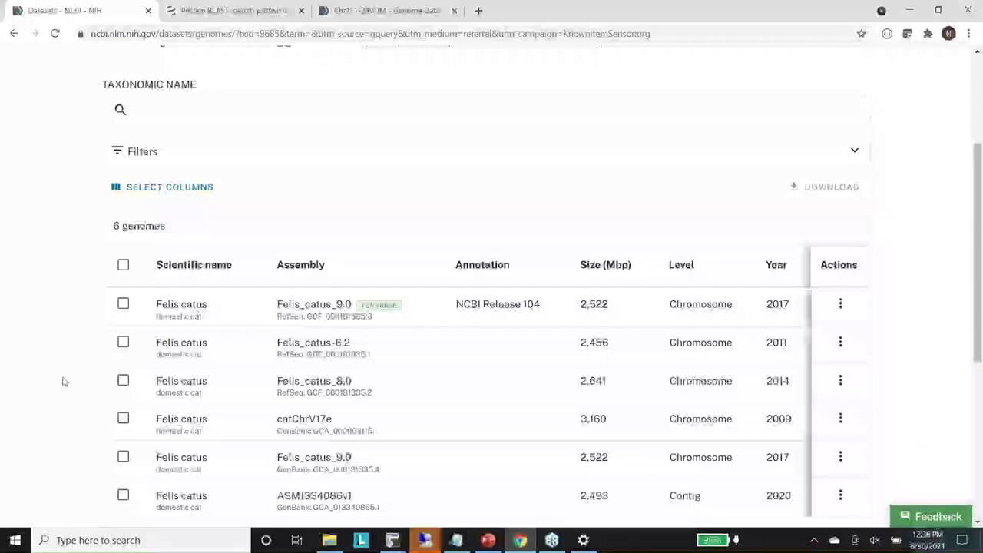
Step: Show the NCBI Datasets site navigation and go to the Quickstart guides in the documentation
scroll(66, 377, up, 2)
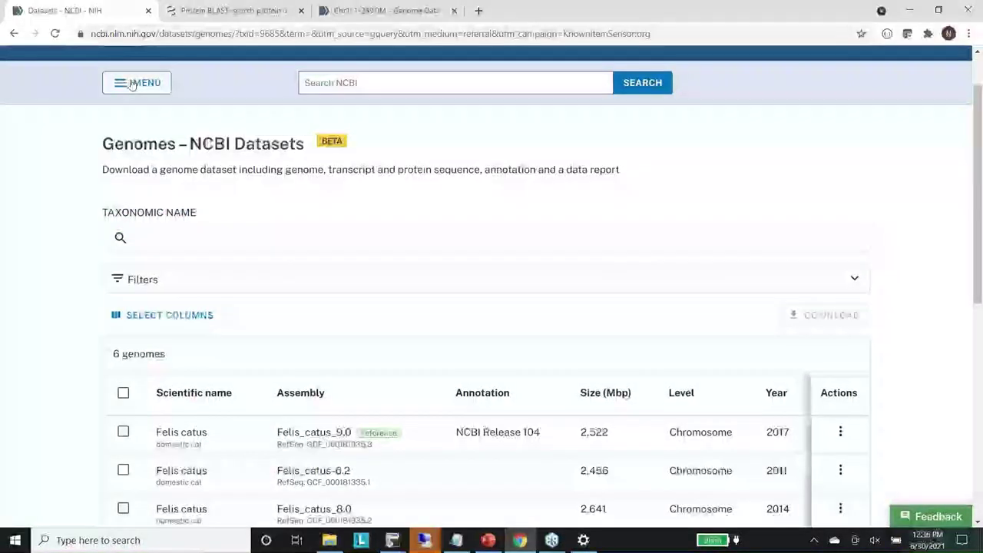
click(131, 83)
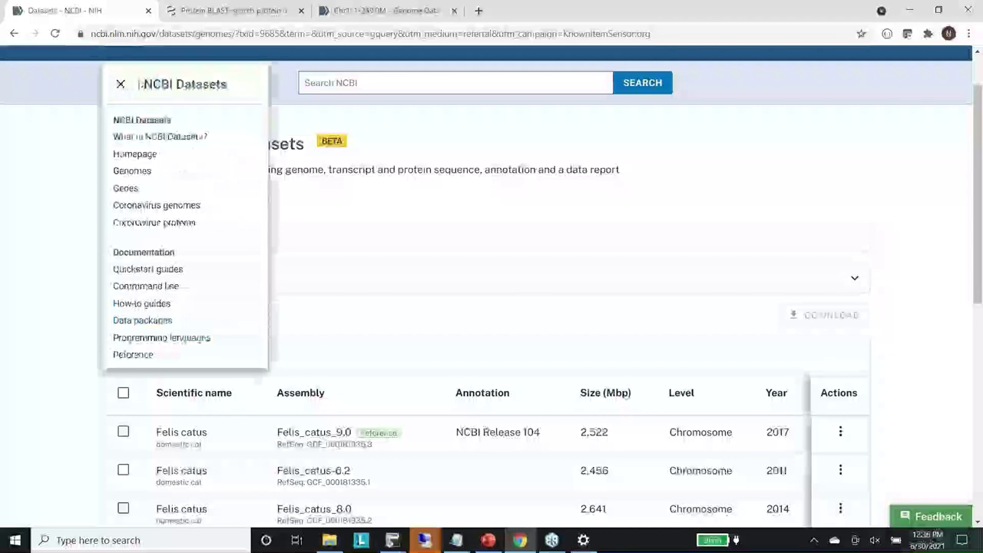
click(441, 152)
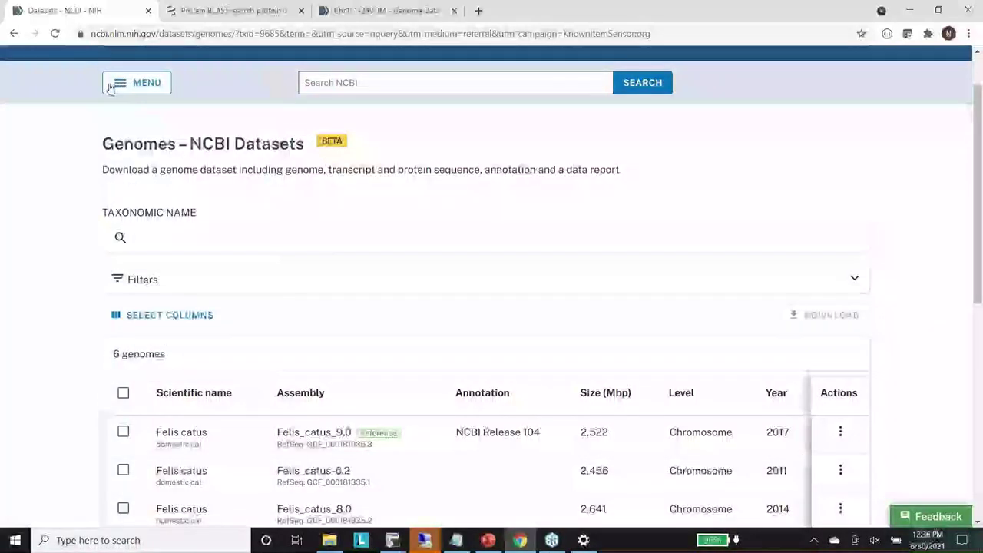
click(136, 83)
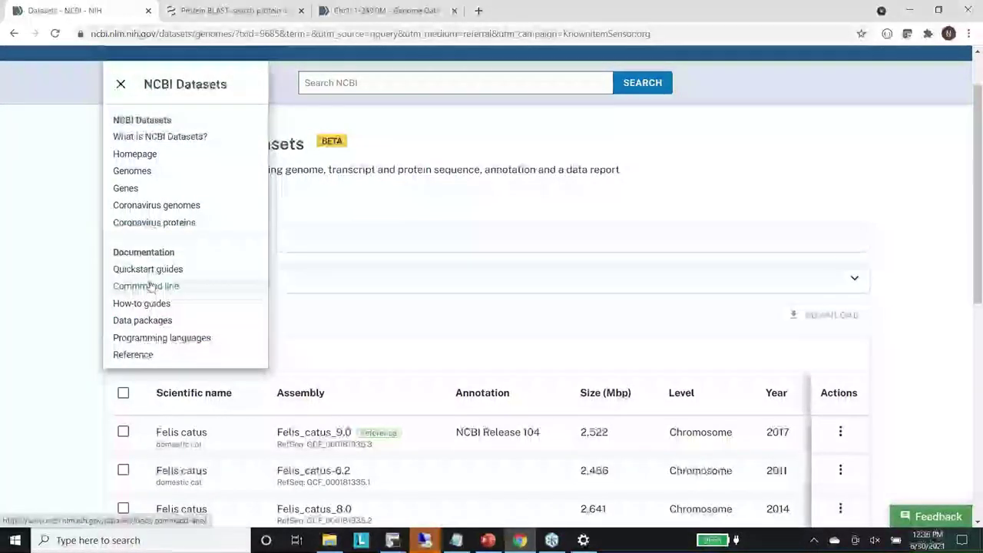
click(150, 272)
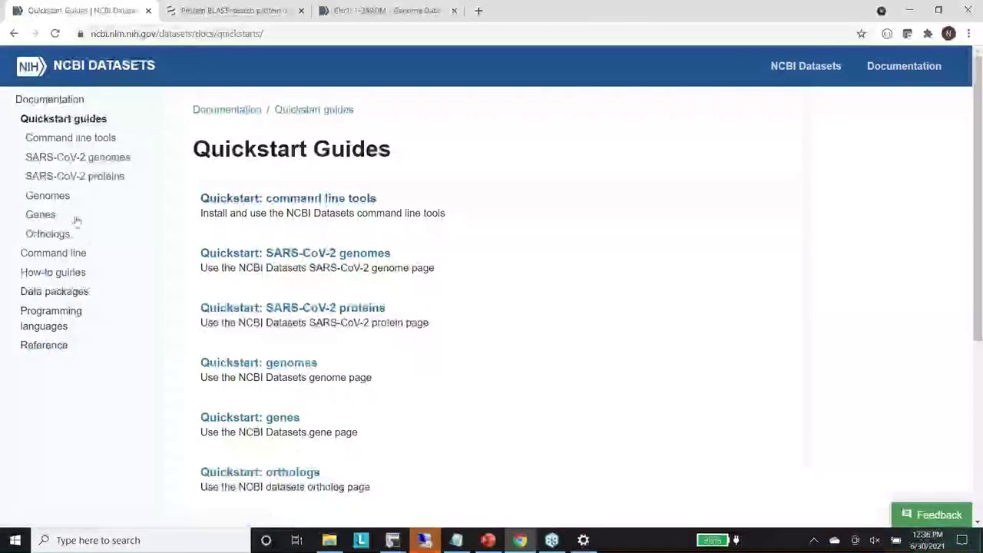
Step: View the "Working with JSON Lines data reports" page in the How-to guides, then return to the How-to guides overview
click(60, 275)
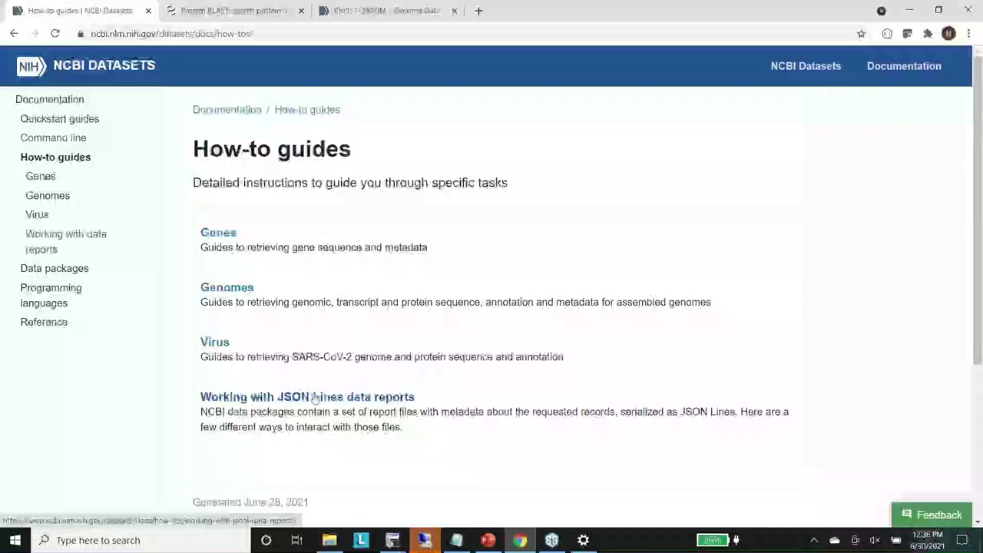
click(346, 400)
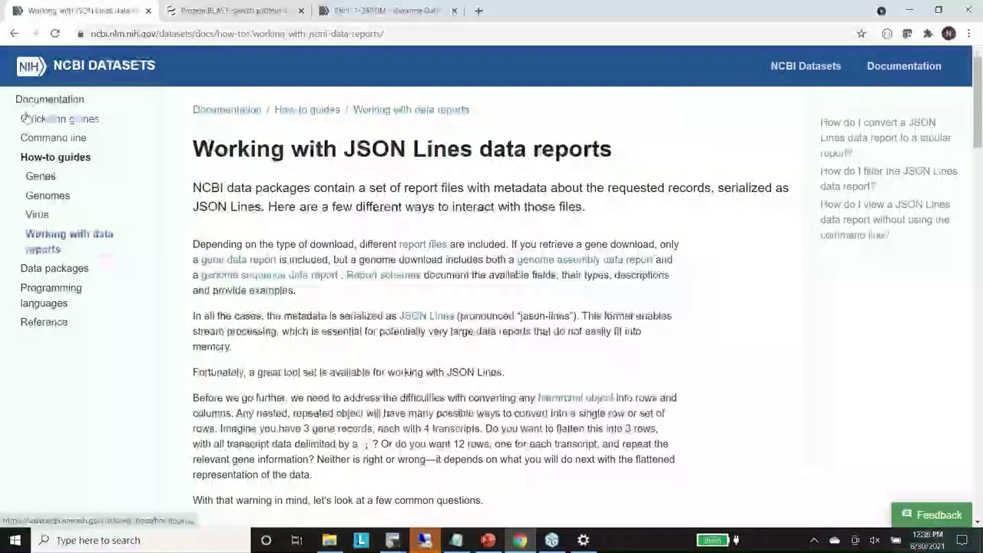
click(12, 34)
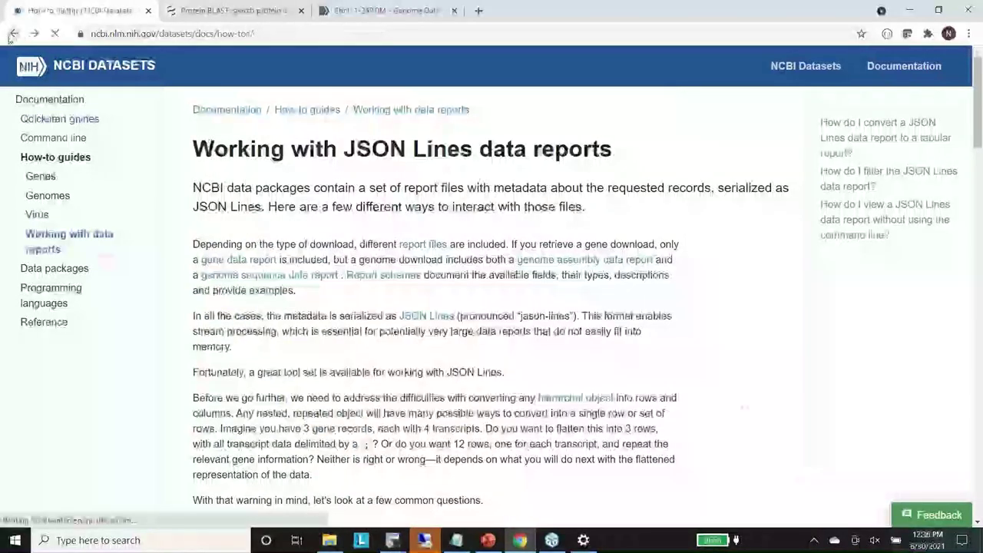
Step: Open the command line reference for the datasets tool and review its description, options and commands
click(56, 324)
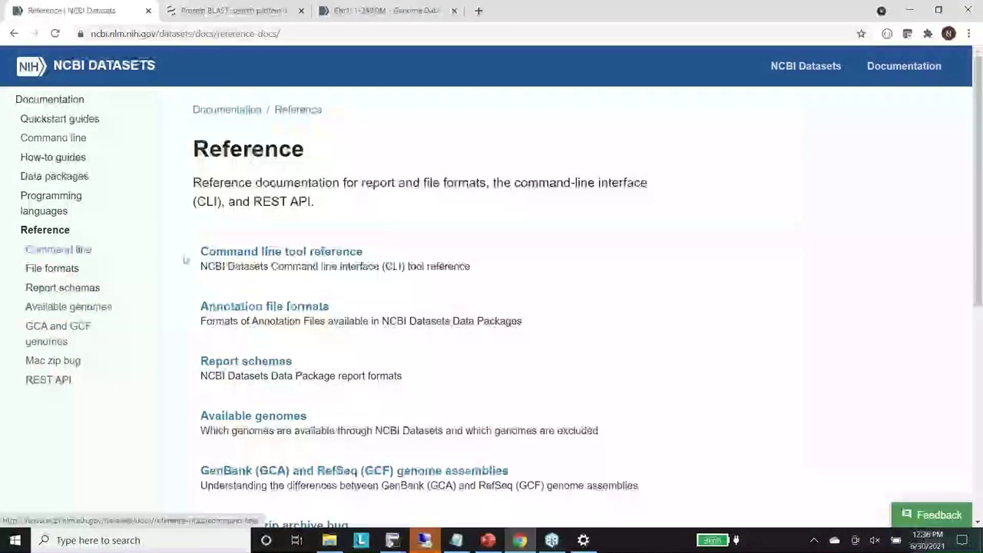
click(85, 250)
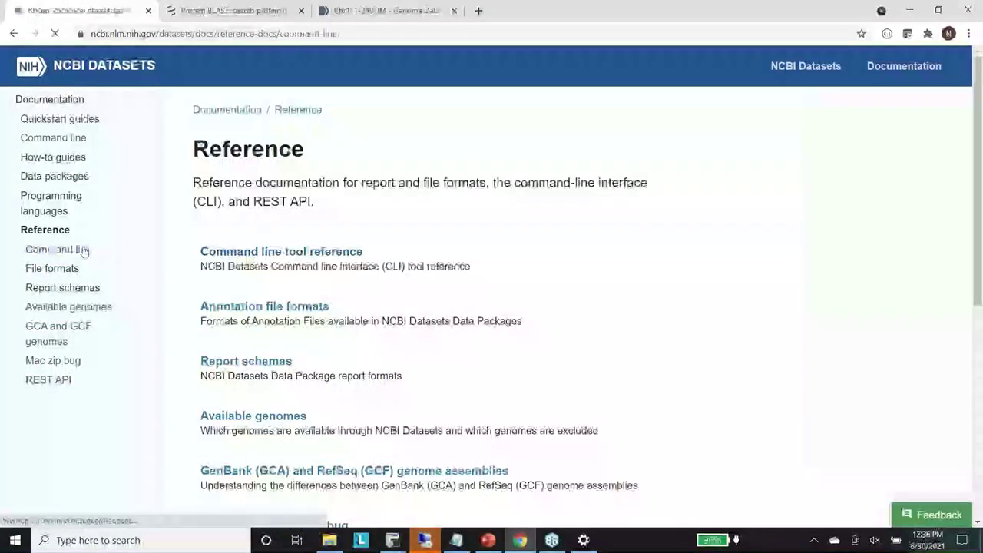
click(230, 329)
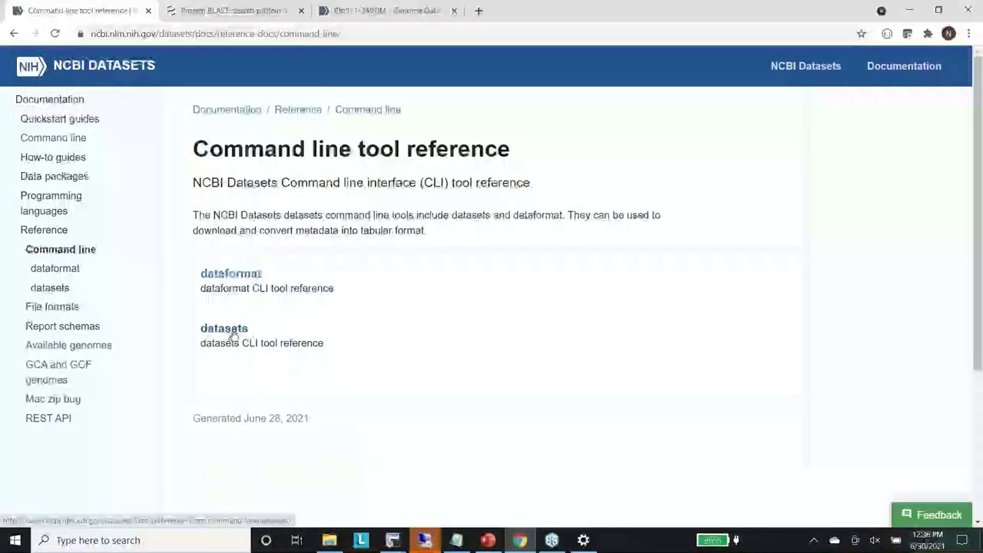
scroll(409, 318, down, 3)
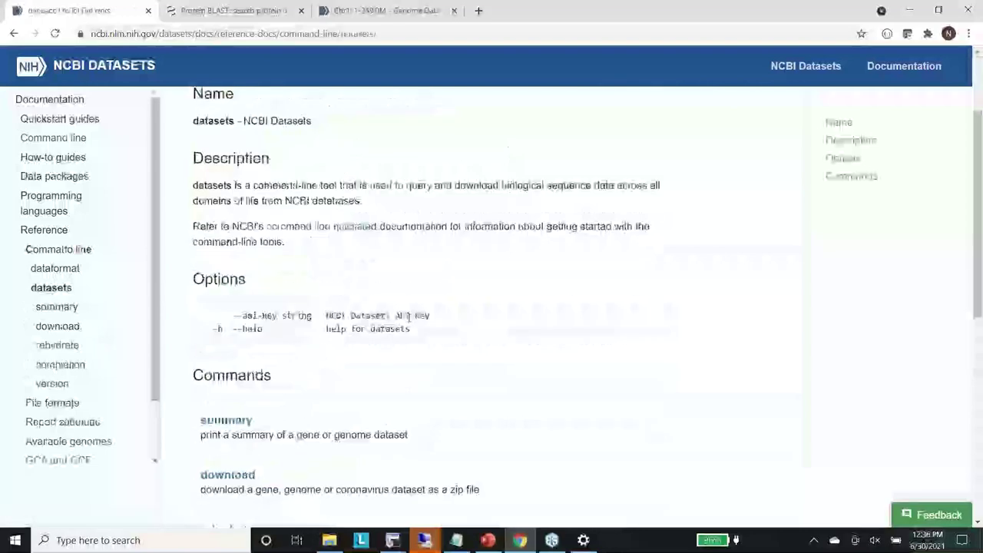
scroll(409, 318, down, 3)
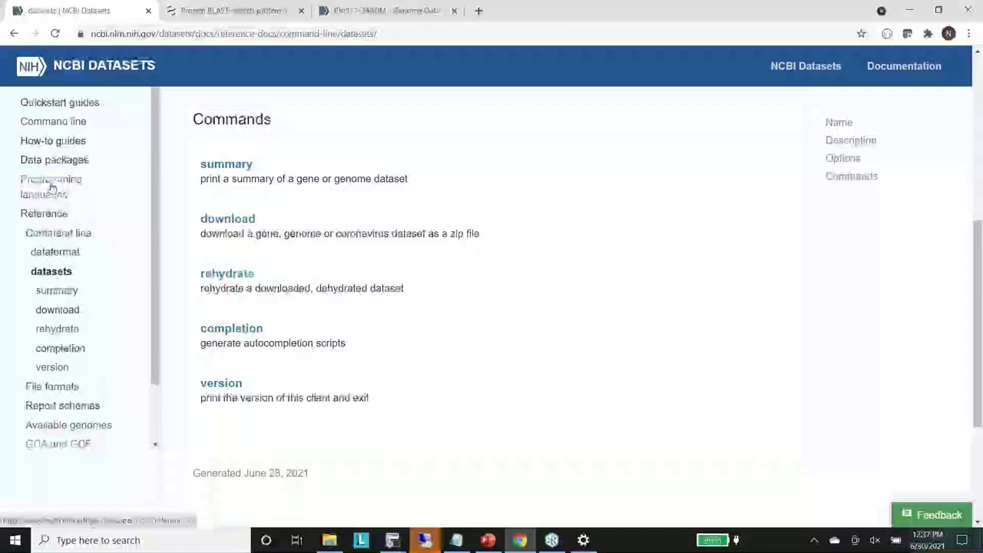
Step: Return to the Reference documentation, open the REST API page and examine its API introduction and authentication section
scroll(83, 251, up, 1)
scroll(82, 251, up, 2)
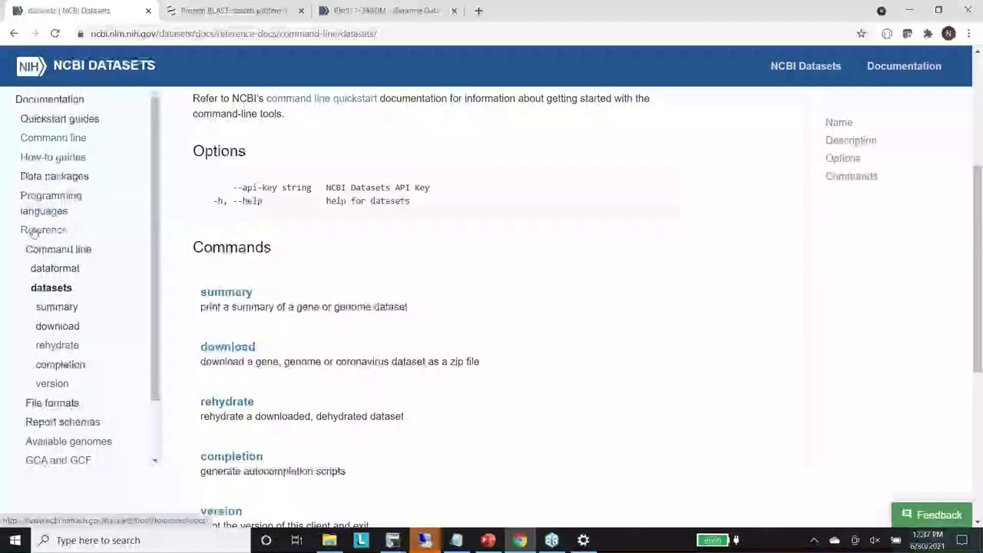
click(33, 230)
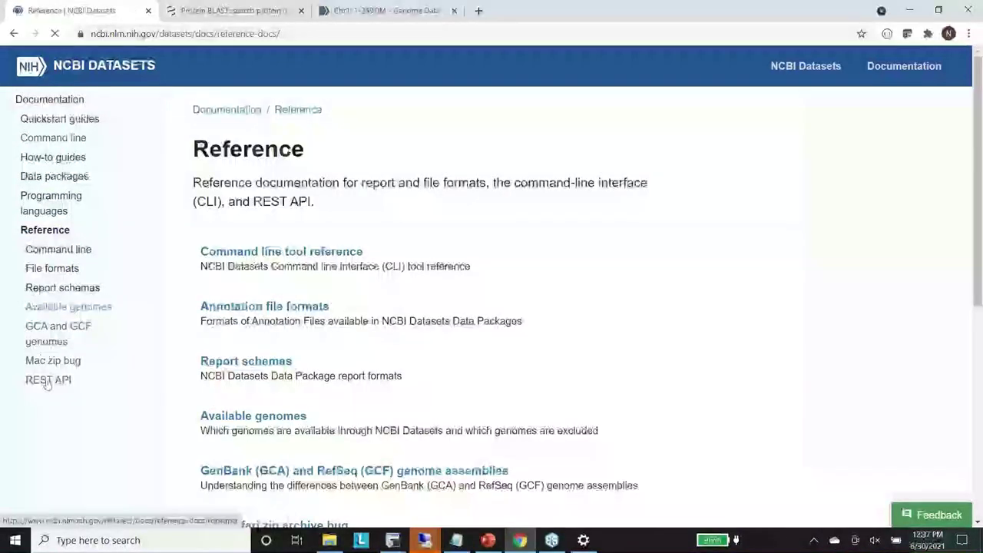
click(47, 380)
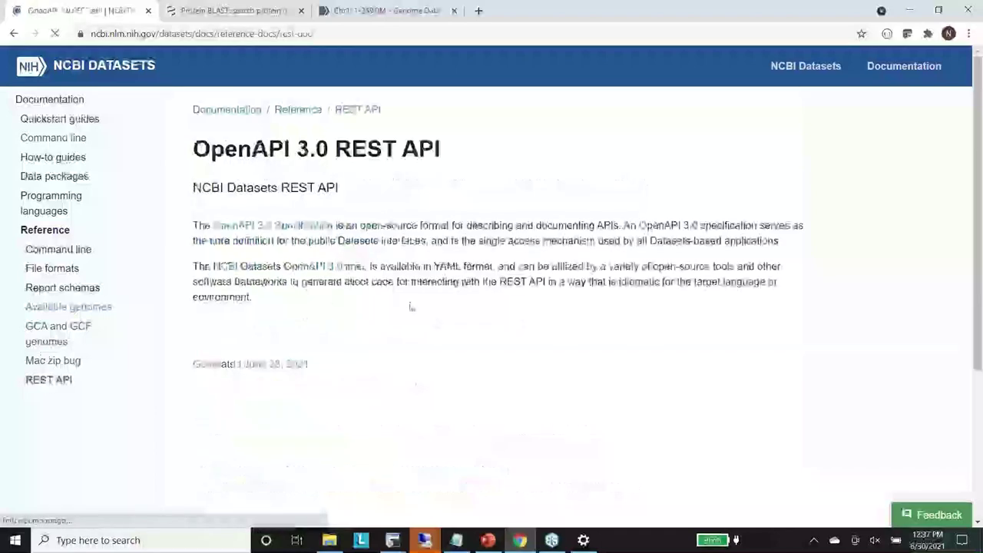
scroll(519, 301, down, 2)
scroll(519, 301, down, 2)
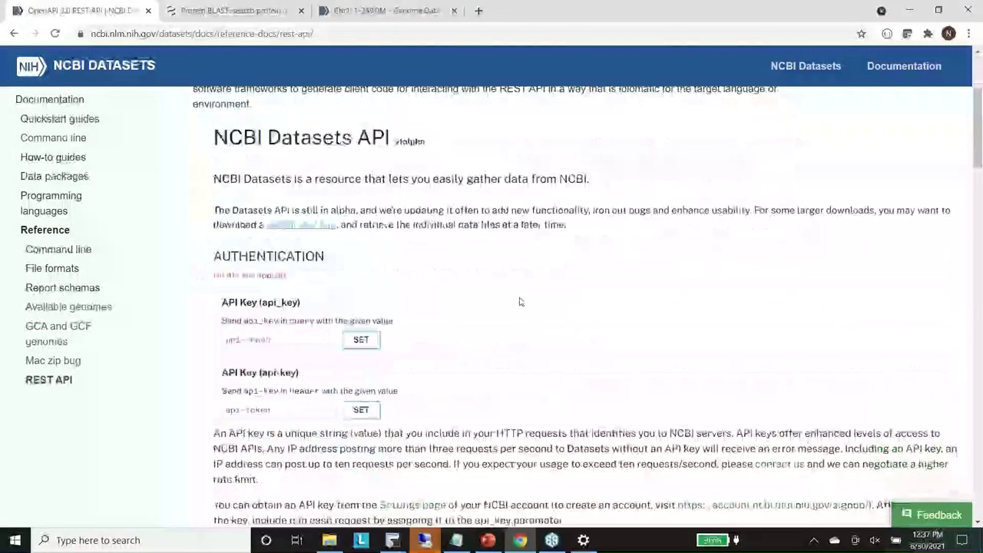
Step: Leave the REST API reference and open the documentation page on supported programming languages
scroll(525, 307, up, 2)
scroll(526, 311, up, 2)
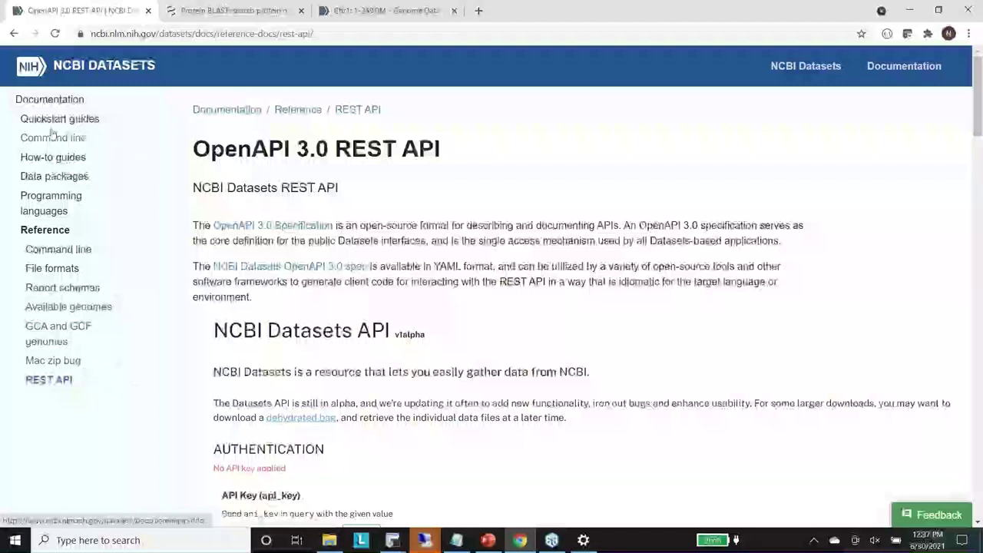
click(73, 206)
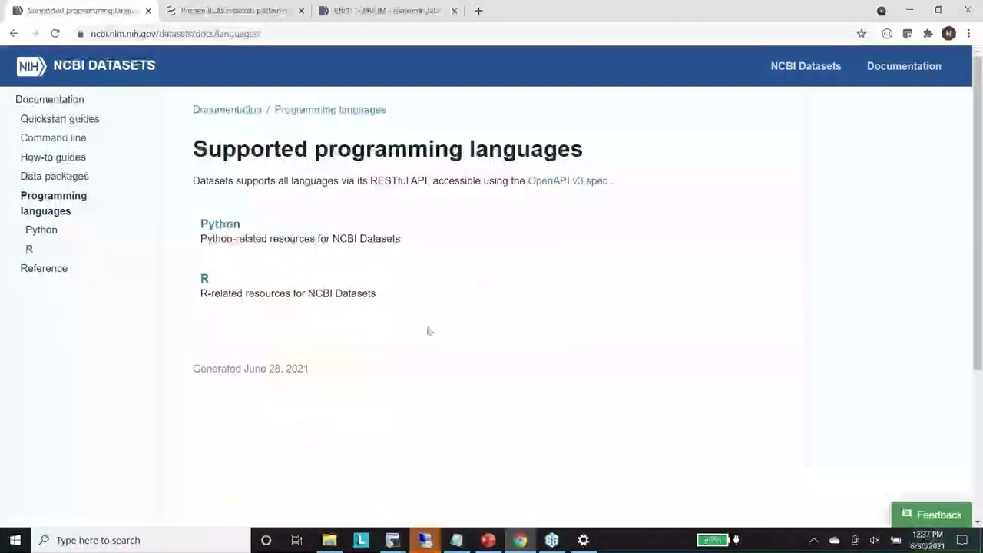